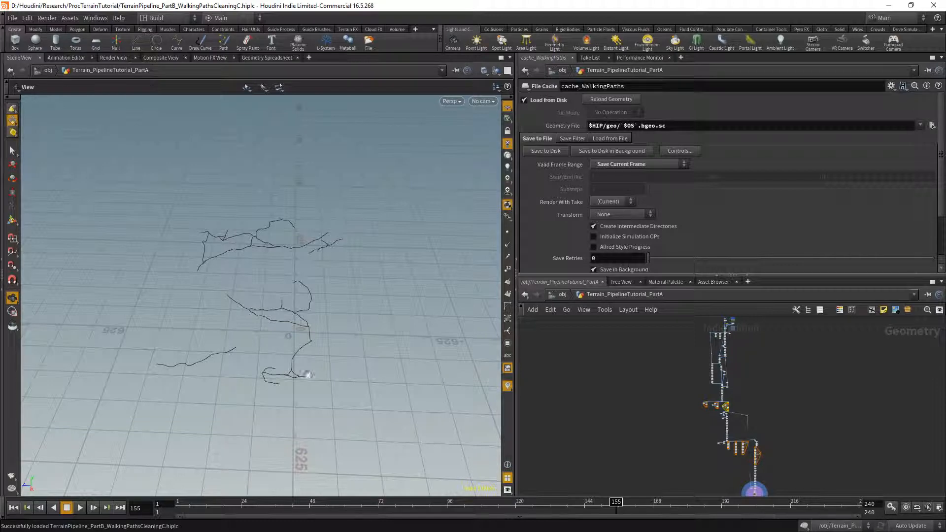
Enlarge the network editor by shortening the parameter area above it and narrowing the scene view
drag(306, 376, 227, 272)
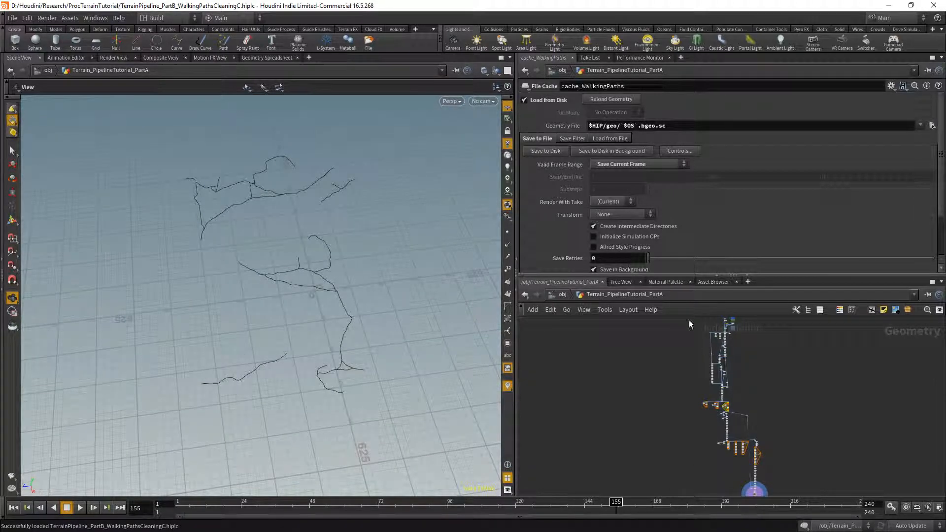
drag(670, 275, 670, 233)
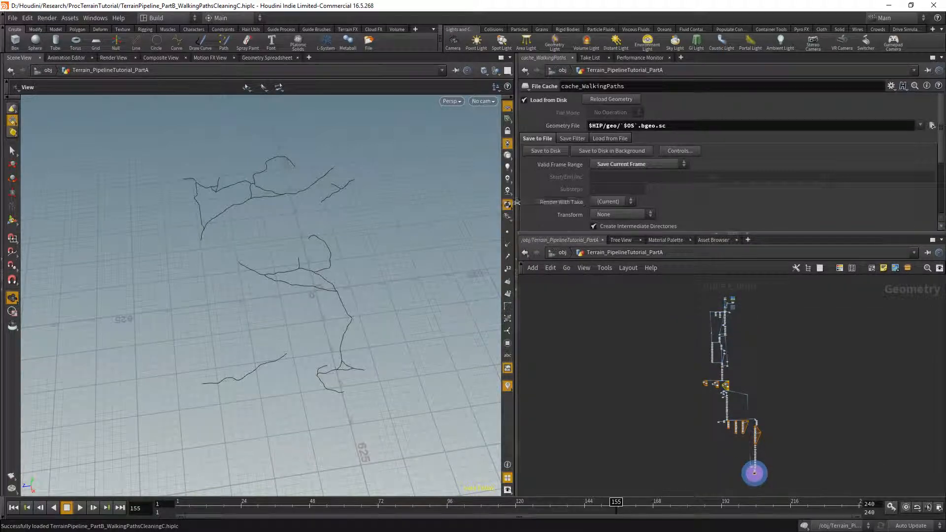
drag(516, 212, 359, 214)
Add a File node to the network beside cache_WalkingPaths
middle_drag(585, 425, 480, 357)
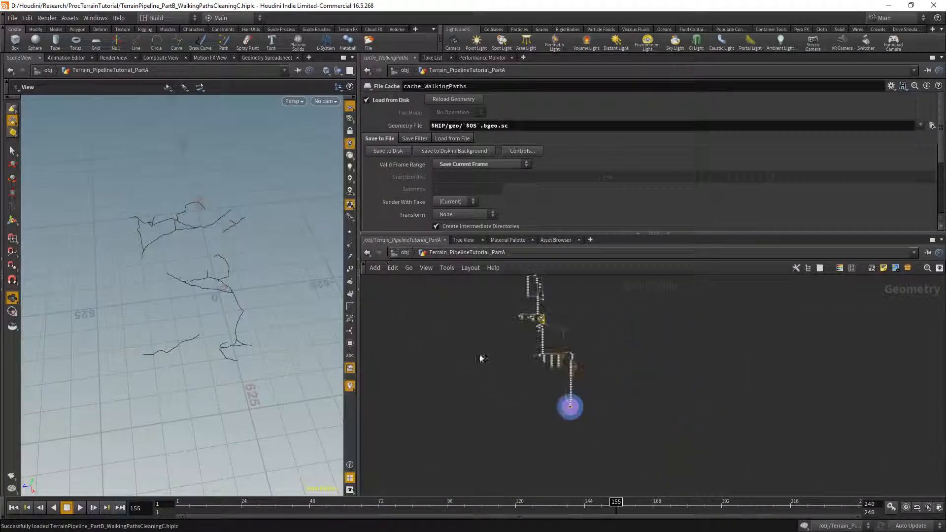
scroll(562, 394, up, 5)
scroll(676, 439, up, 5)
middle_drag(511, 411, 586, 411)
scroll(585, 410, up, 3)
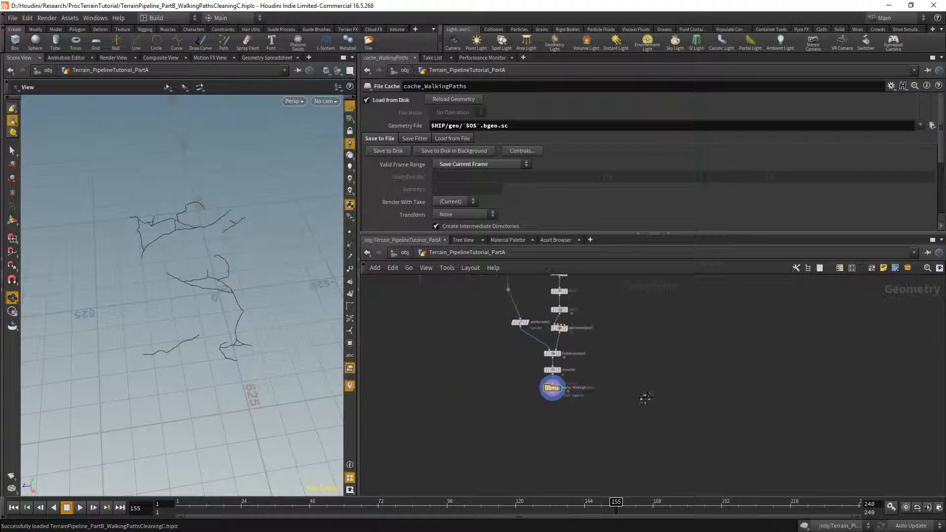
key(Tab)
text(file)
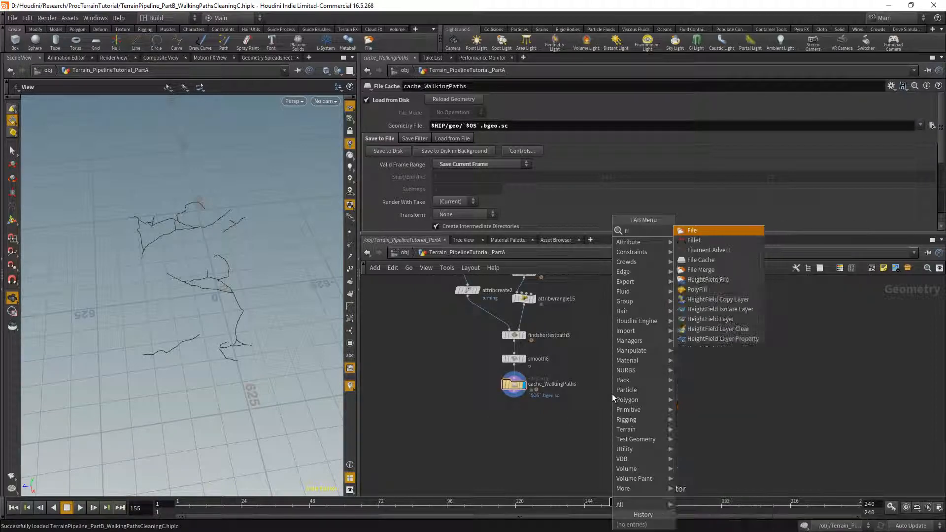
key(Return)
click(648, 388)
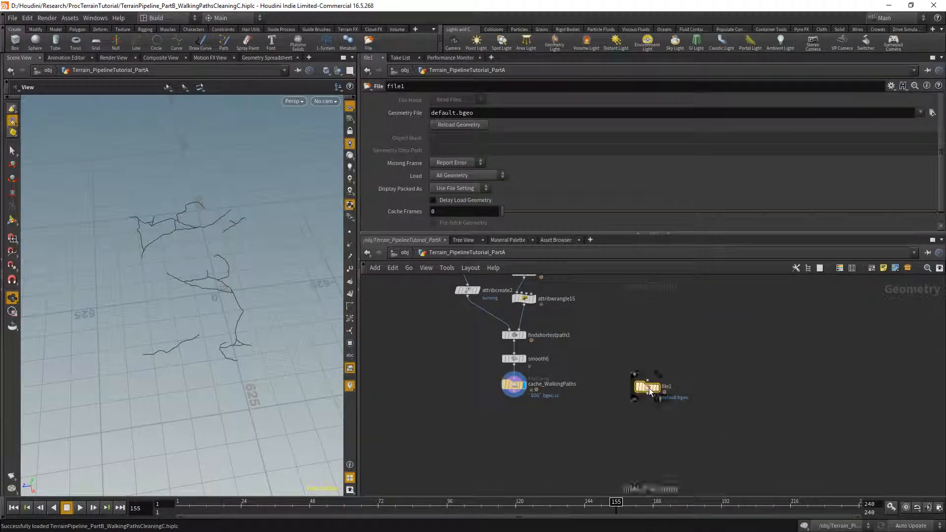
Locate the cache_terrainPostWater node further up the network and display its terrain in the scene view
scroll(623, 387, down, 3)
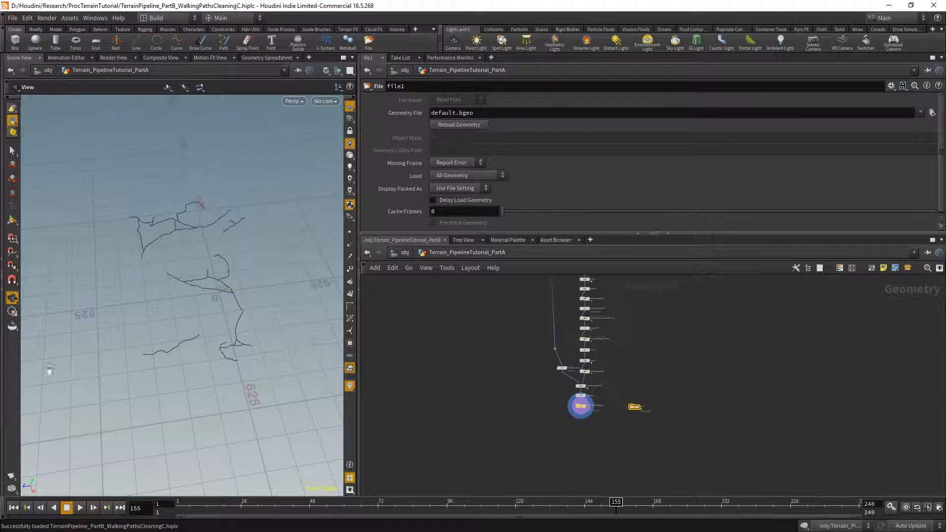
click(933, 113)
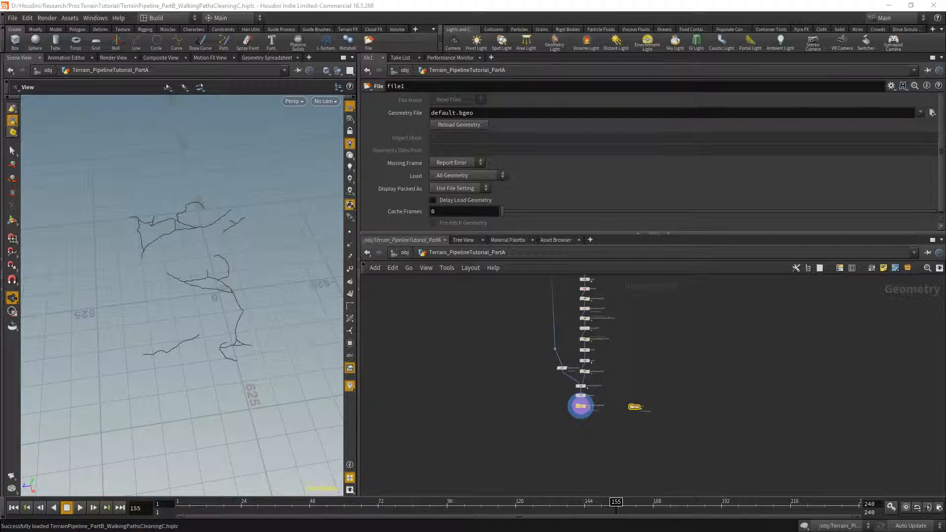
middle_drag(500, 347, 512, 434)
scroll(513, 433, down, 3)
middle_drag(624, 455, 651, 531)
scroll(551, 374, up, 8)
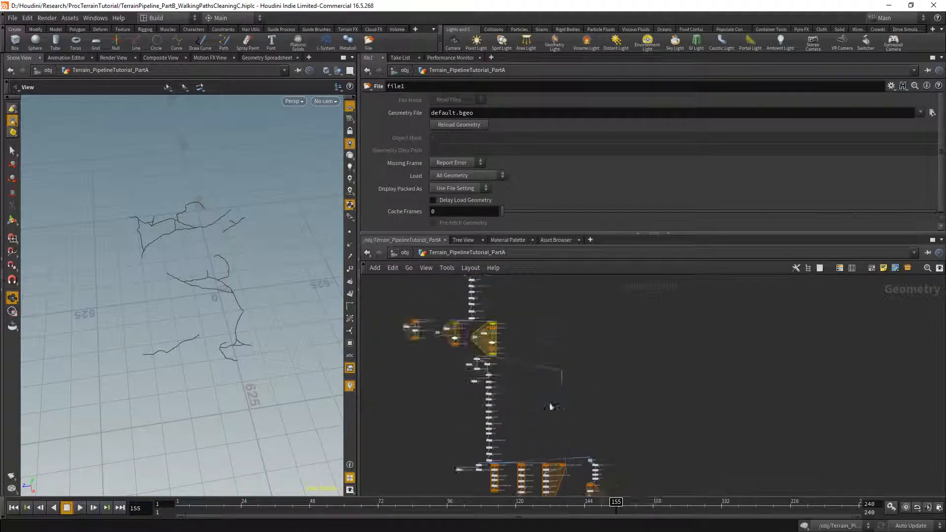
scroll(512, 367, up, 5)
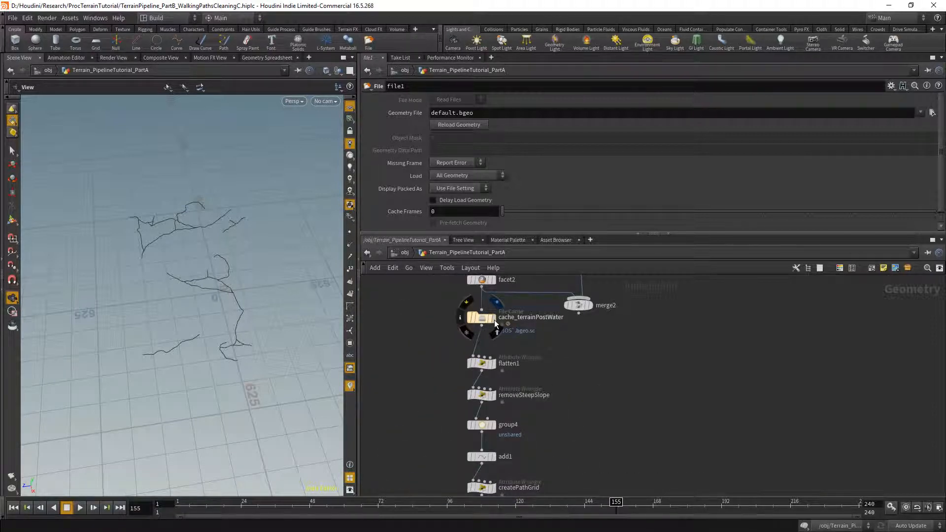
click(495, 320)
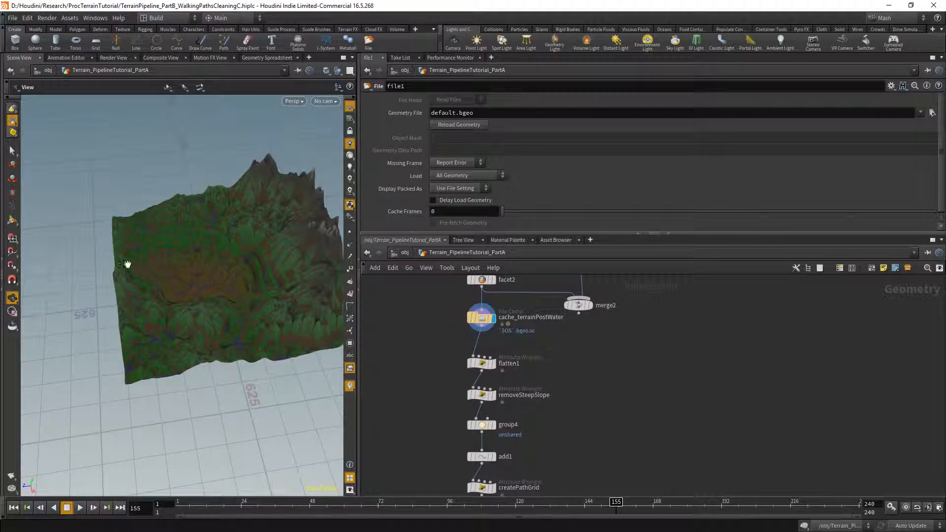
drag(126, 264, 271, 289)
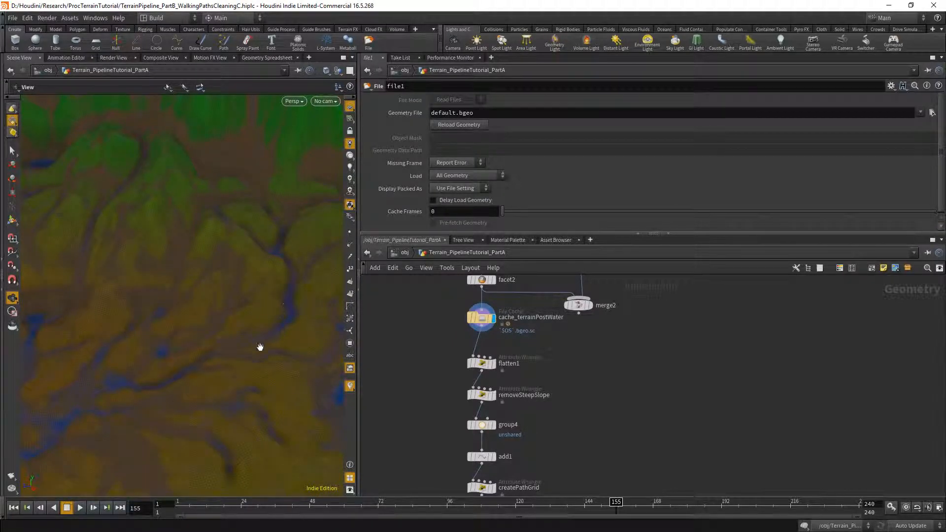
Link file1's Geometry File to the same parameter of cache_terrainPostWater with a relative reference, and display file1
click(481, 320)
right_click(515, 127)
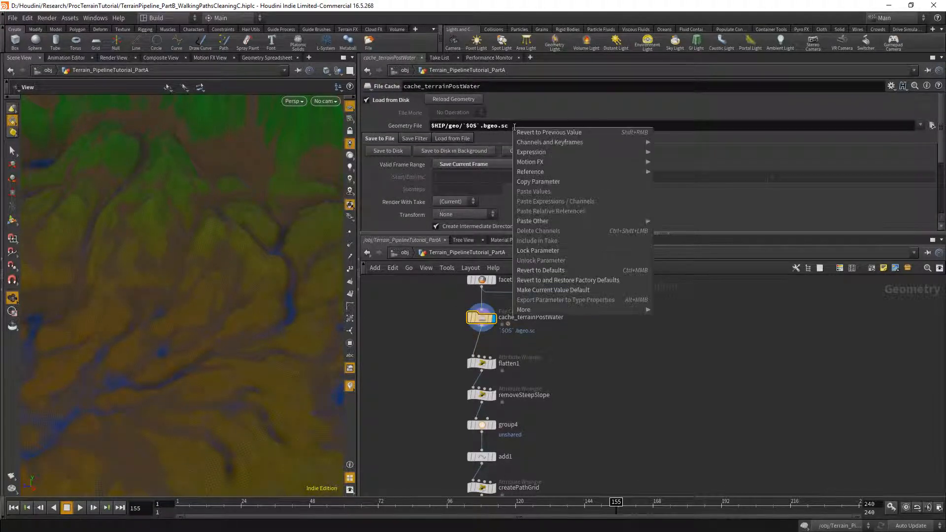
click(528, 182)
scroll(568, 394, down, 6)
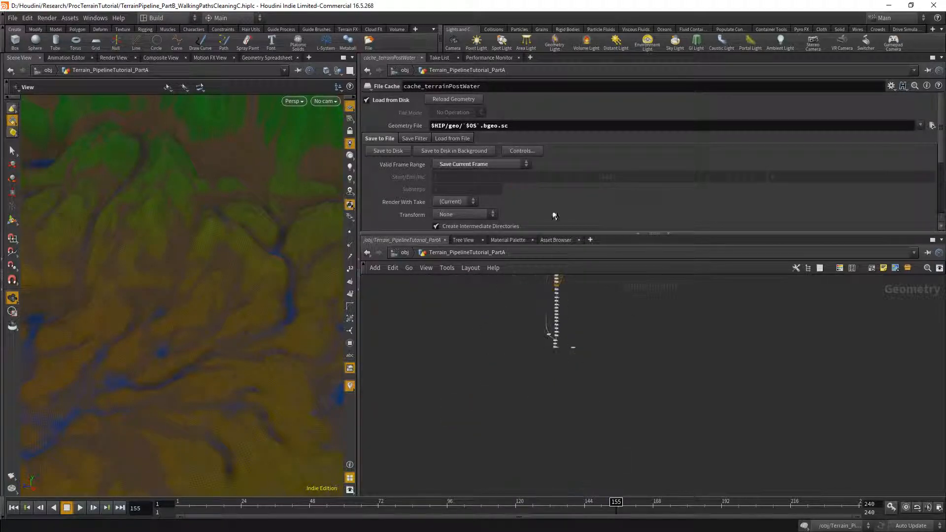
scroll(577, 350, up, 6)
click(553, 314)
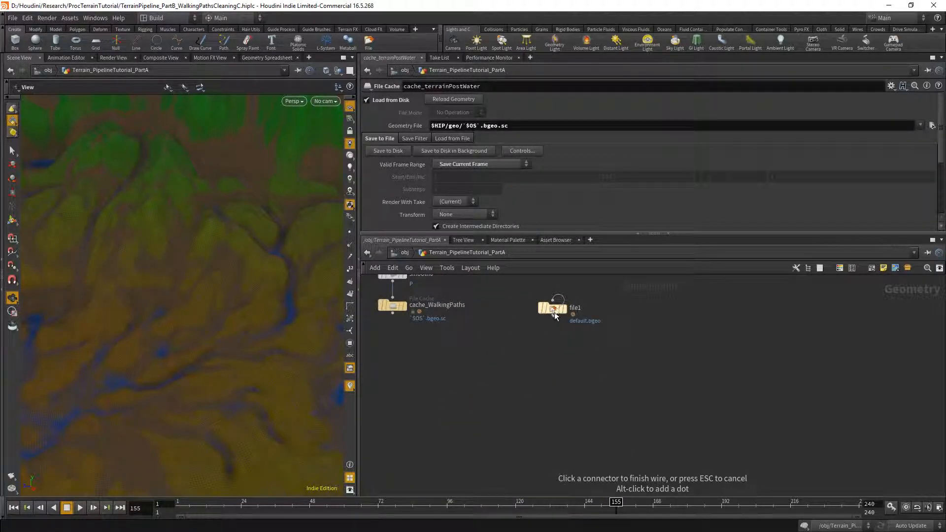
key(Escape)
click(556, 313)
right_click(488, 115)
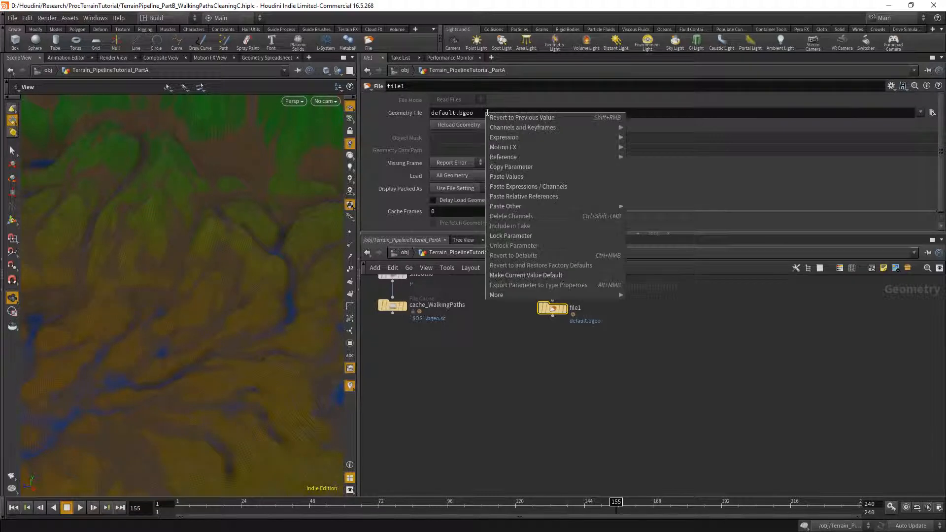
click(524, 197)
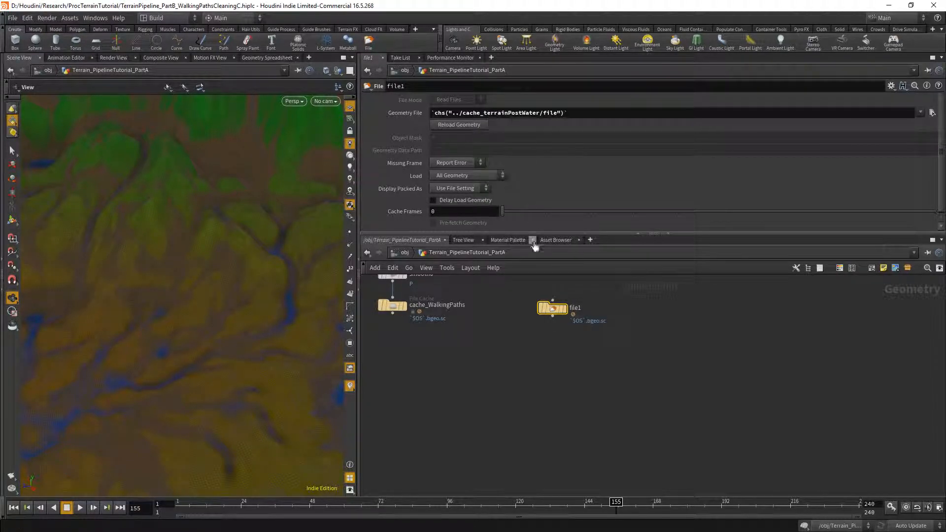
click(564, 309)
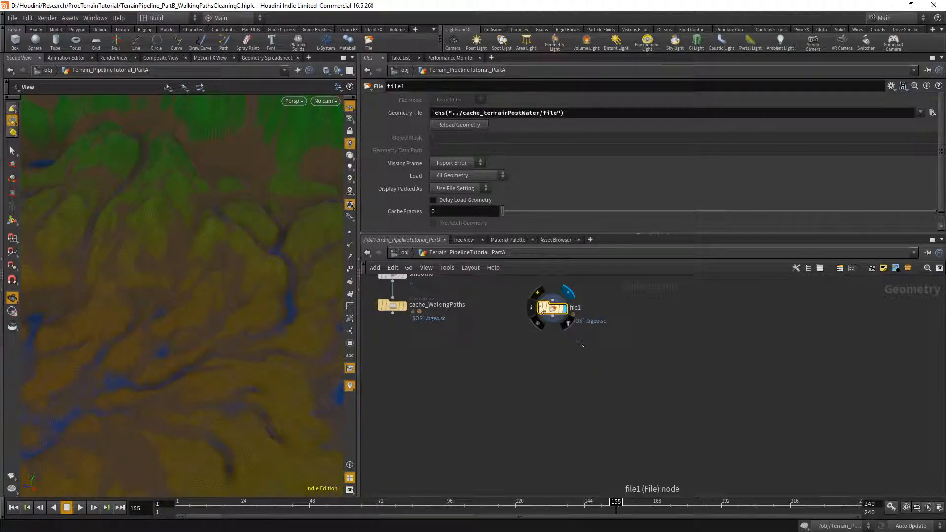
Rename the file1 node as file_postWaterFromCache
middle_drag(404, 336, 437, 370)
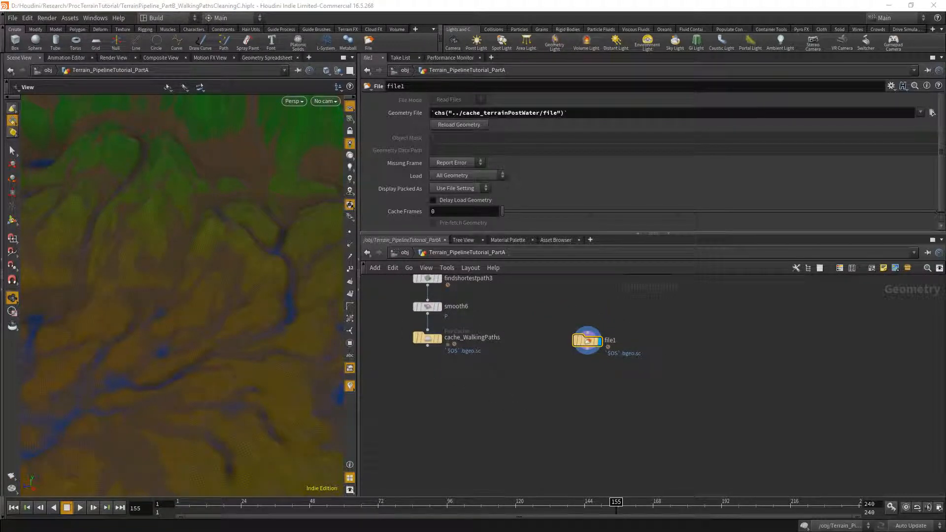
double_click(611, 341)
key(BackSpace)
text(_)
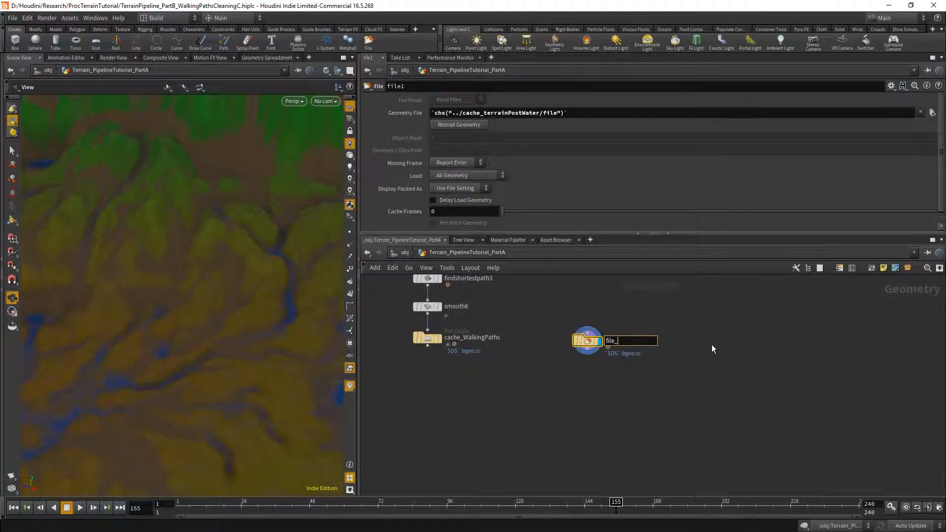
text(postWaterFromCache)
key(Return)
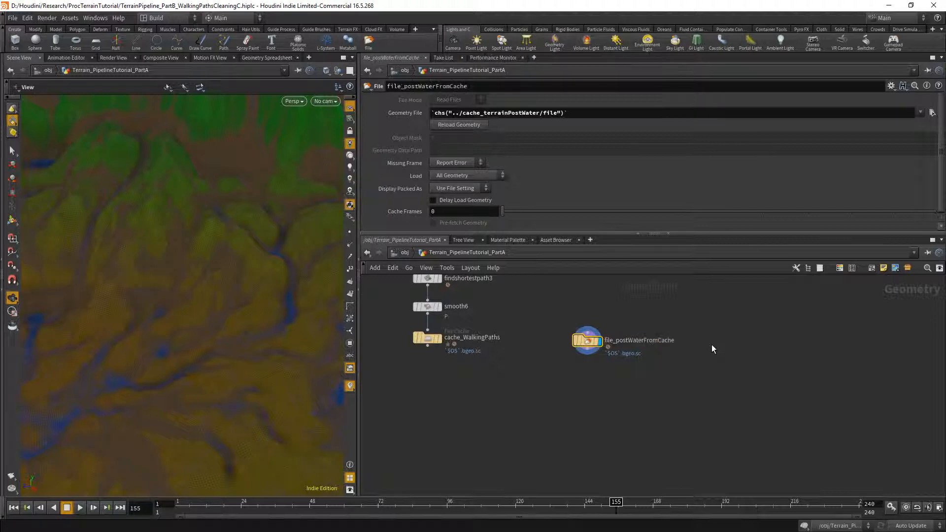
Display the cache_WalkingPaths curves in the scene view instead of the terrain
middle_drag(479, 434, 499, 399)
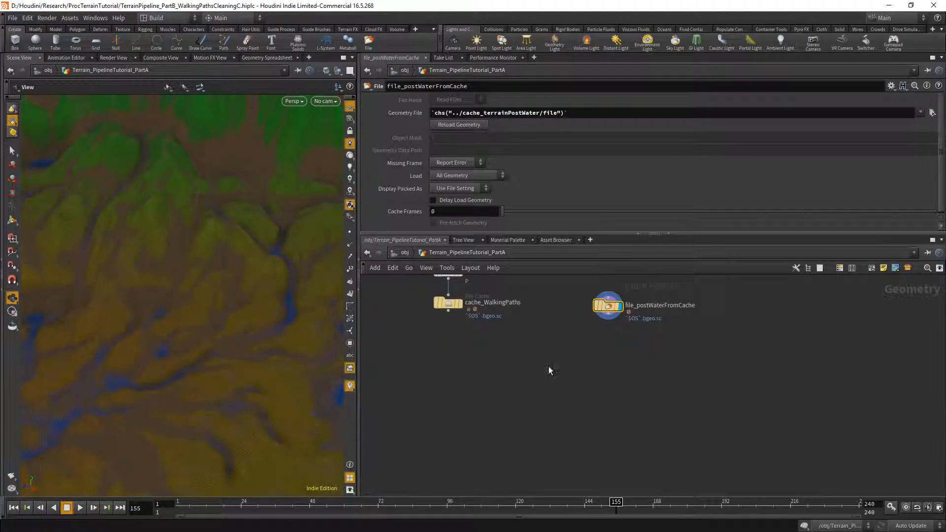
scroll(181, 331, down, 5)
alt+drag(196, 335, 221, 312)
scroll(454, 317, up, 3)
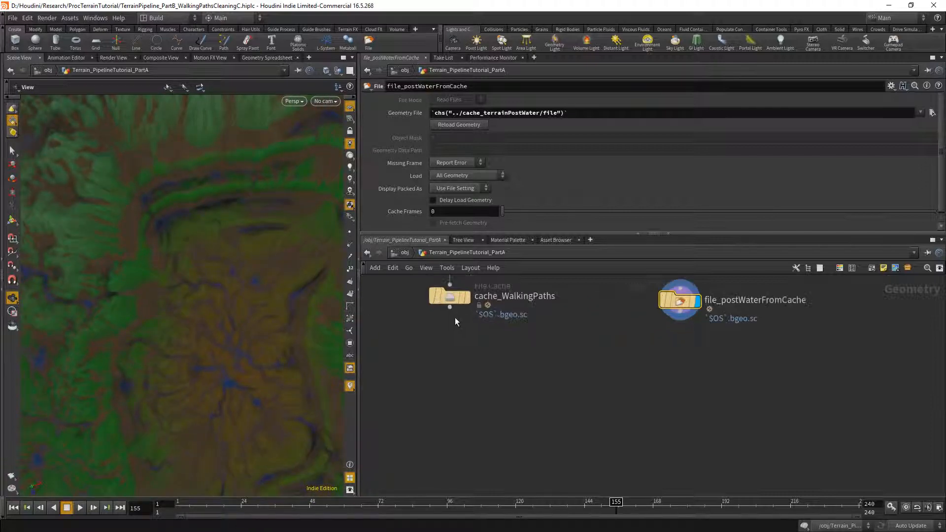
click(471, 299)
alt+drag(221, 295, 295, 280)
Temporarily template file_postWaterFromCache over the walking paths and examine how the curves sit on the terrain mesh
click(695, 300)
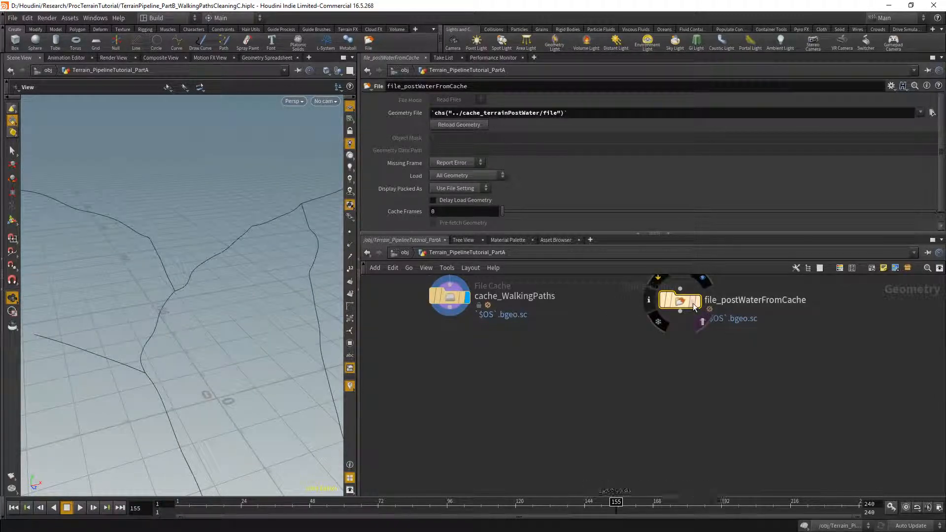
drag(209, 269, 236, 188)
key(z)
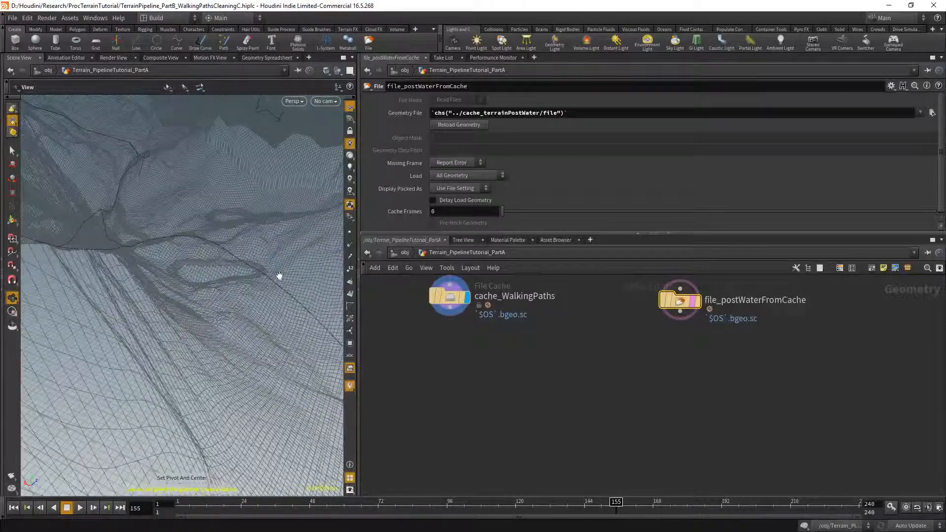
drag(279, 277, 196, 237)
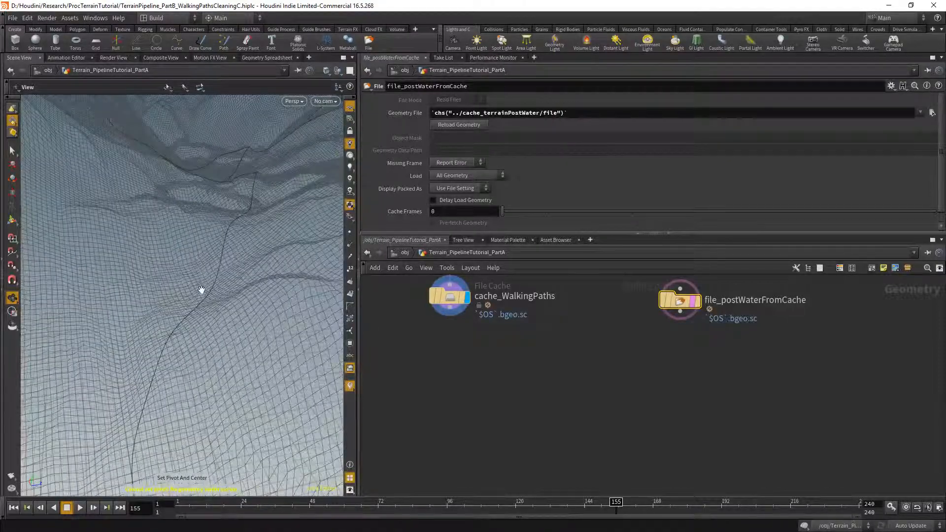
drag(200, 291, 220, 280)
drag(309, 397, 214, 405)
scroll(152, 289, down, 3)
alt+drag(152, 289, 244, 354)
click(693, 301)
Add an Attribute Wrangle below cache_WalkingPaths and wire the cache's output into its first input
click(445, 296)
middle_drag(455, 364, 507, 366)
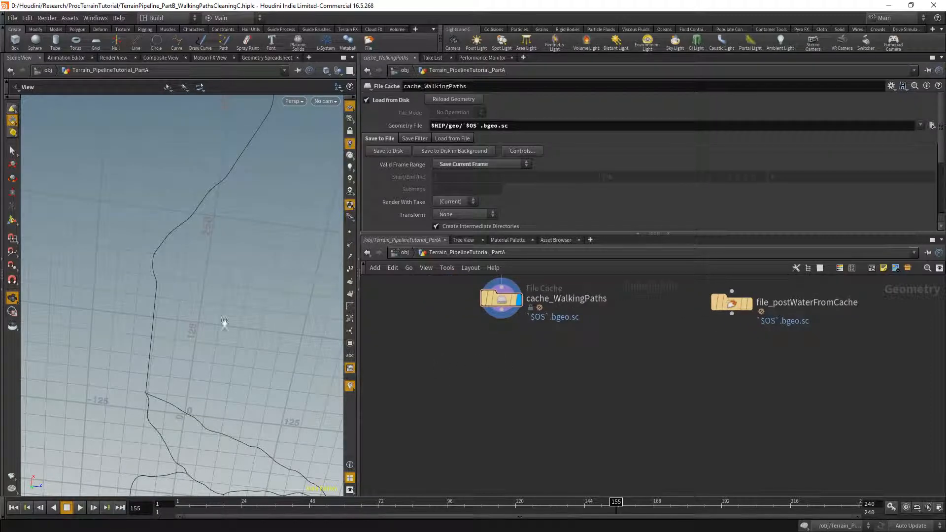
drag(282, 357, 289, 359)
key(Tab)
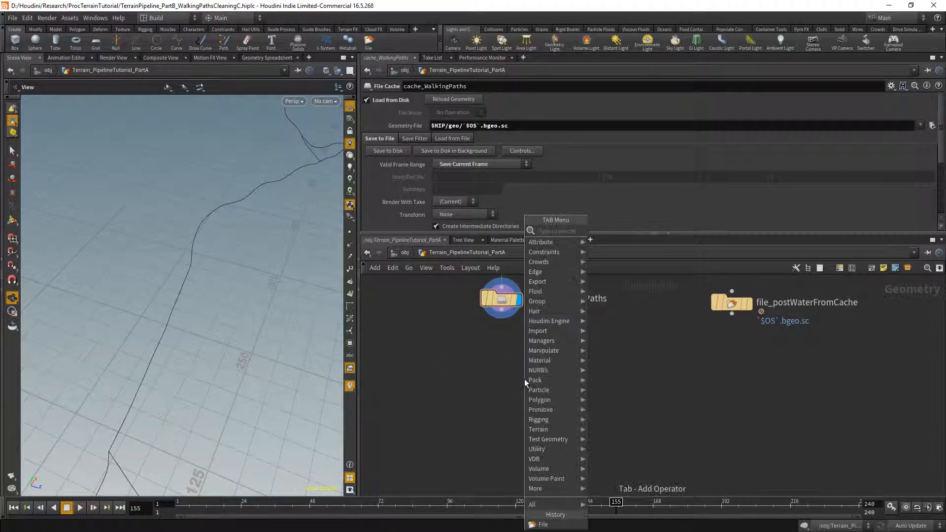
text(wra)
click(623, 230)
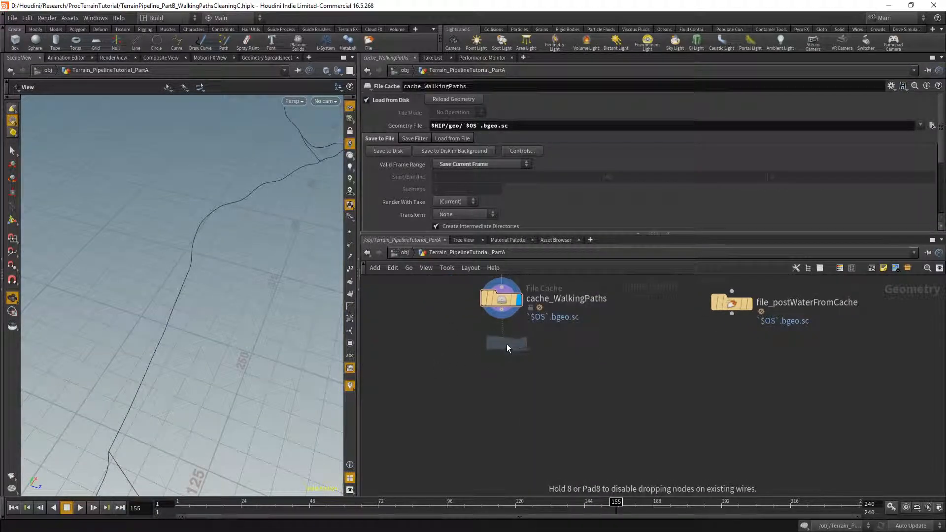
click(507, 343)
click(501, 310)
click(494, 333)
drag(506, 344, 502, 348)
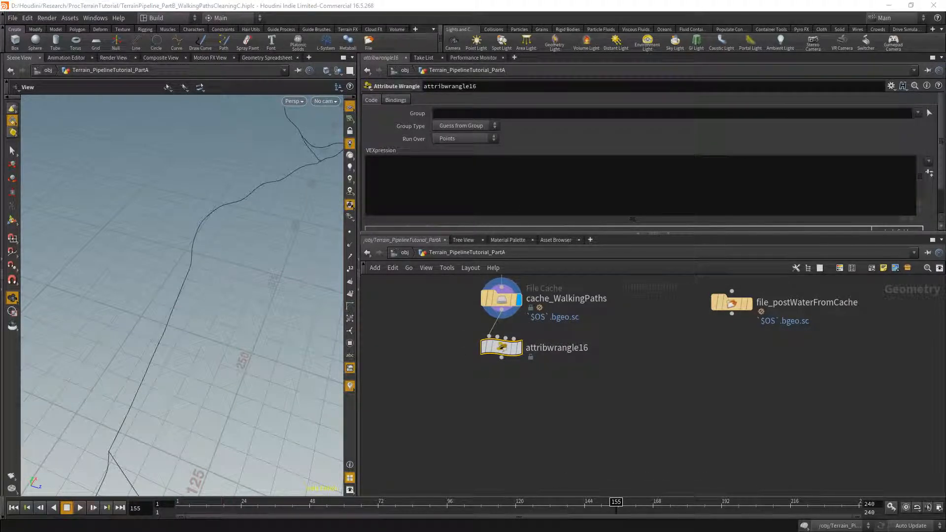
Enter the VEX lines f@road = 1; and v@Cd = chv("roadColor"); in the new wrangle and display the node
click(415, 194)
text(f@road = 1)
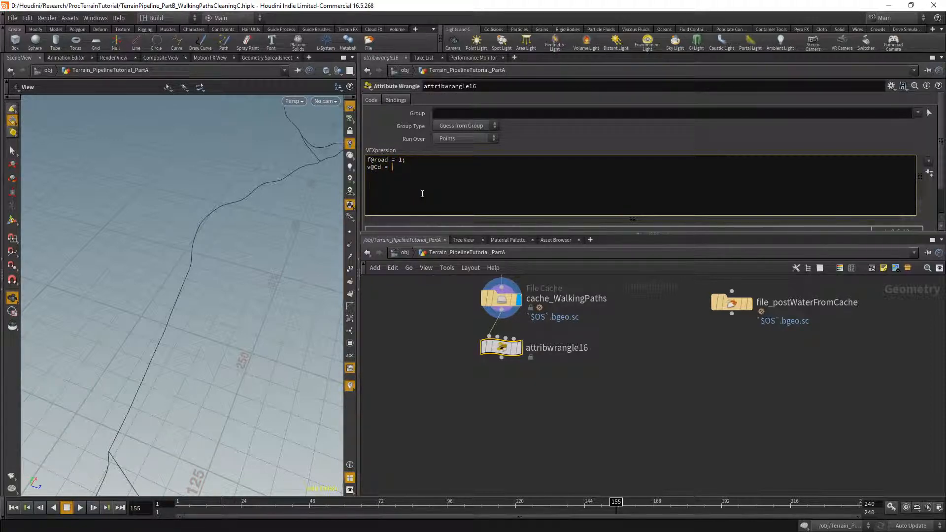
text(hv()
text("roadCd)
text(;)
middle_drag(477, 370, 468, 347)
click(509, 326)
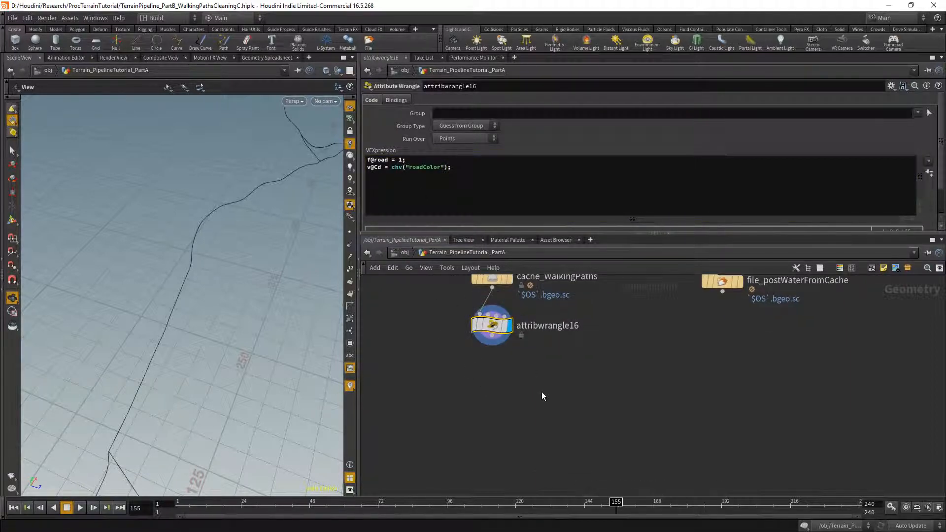
Create the roadColor parameter from the wrangle's chv reference and enlarge the parameter area to show it
middle_drag(542, 392, 537, 366)
scroll(942, 160, down, 2)
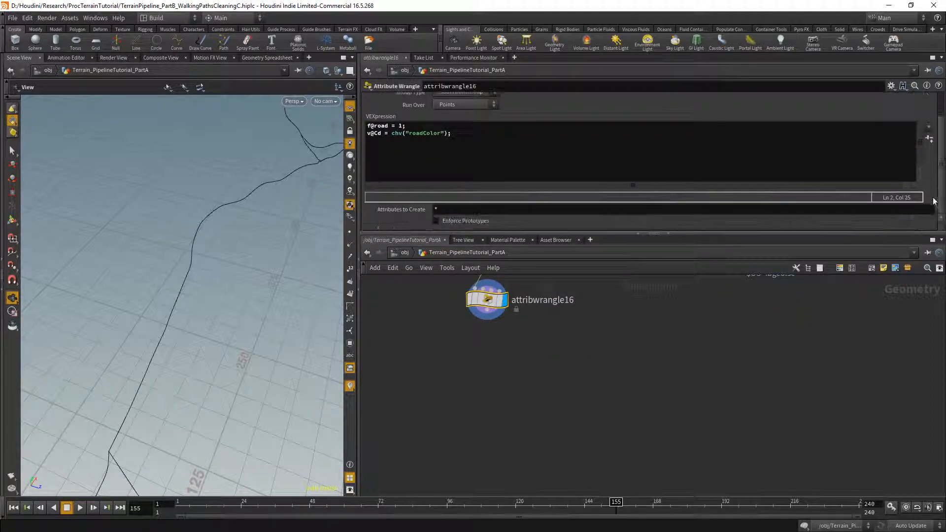
click(929, 137)
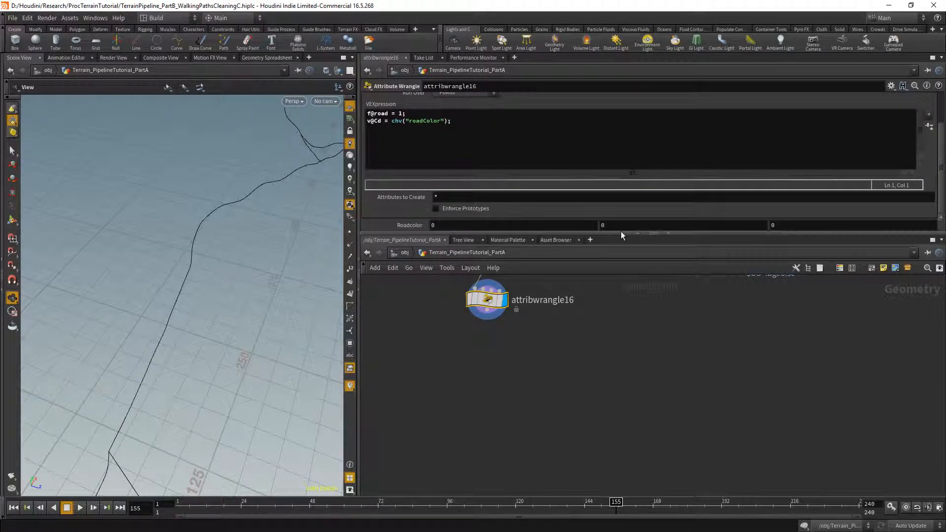
drag(623, 234, 606, 260)
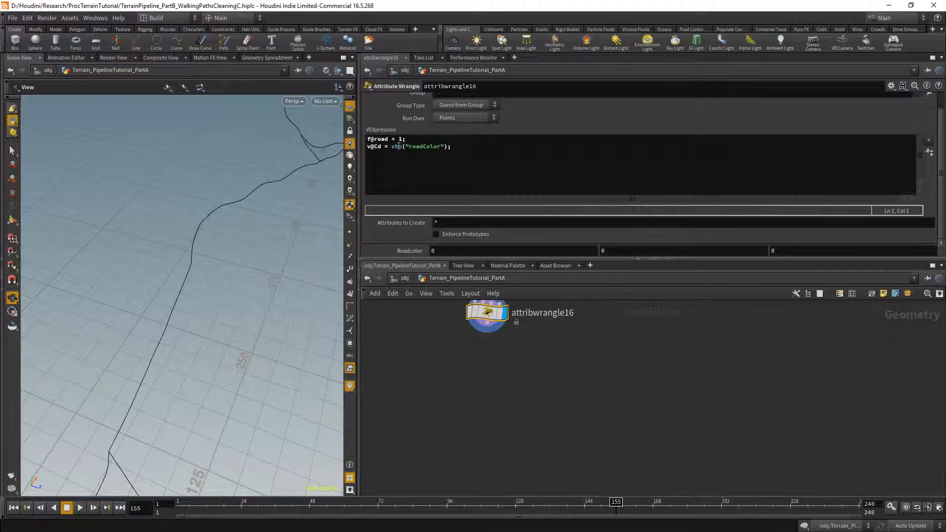
Change the wrangle's roadColor parameter type to Color in the node's parameter interface and accept the change
drag(395, 146, 403, 147)
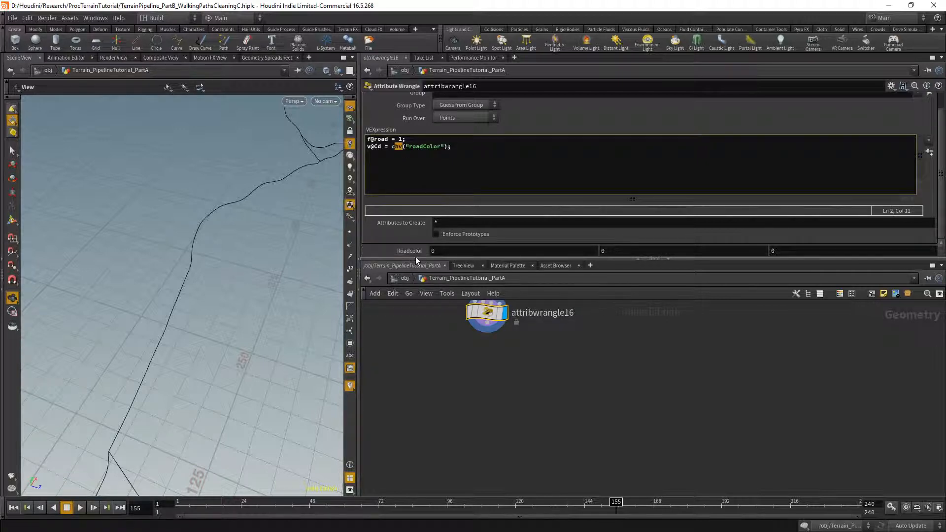
drag(416, 257, 416, 289)
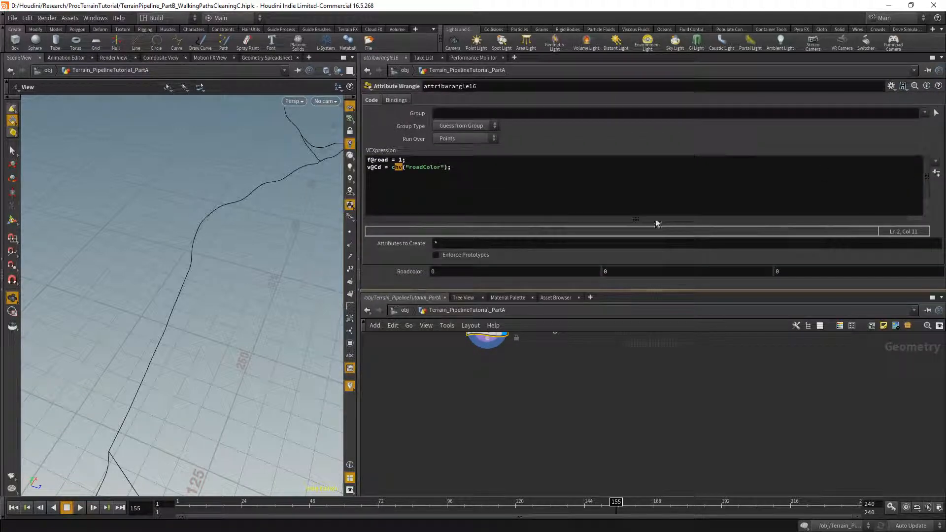
click(891, 86)
click(884, 93)
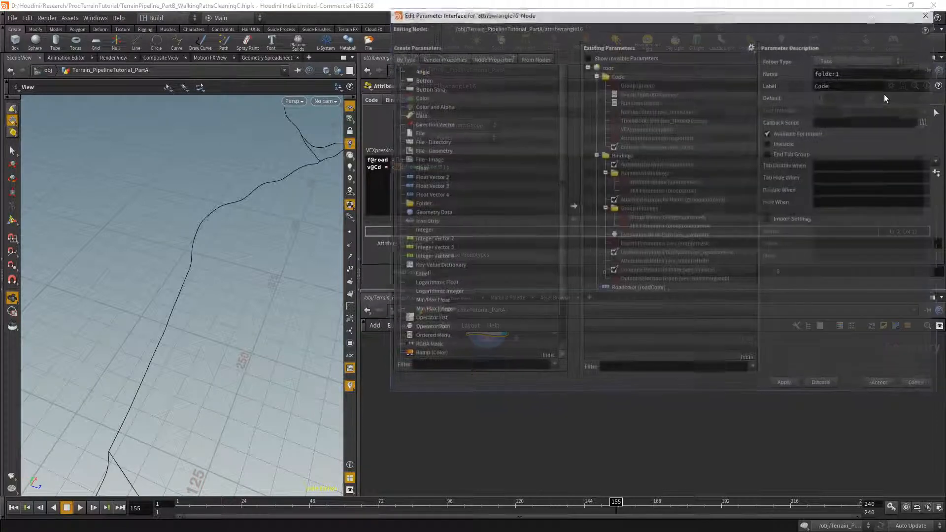
drag(844, 15, 700, 9)
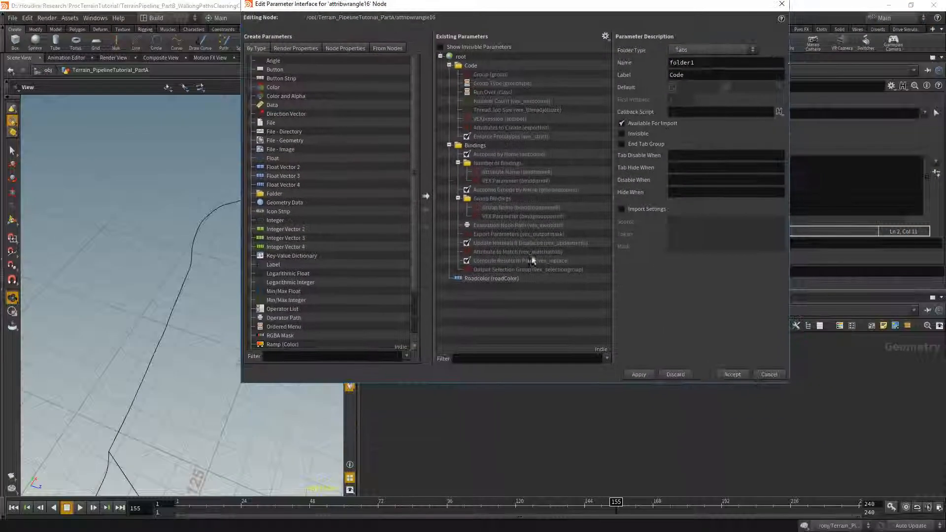
click(493, 279)
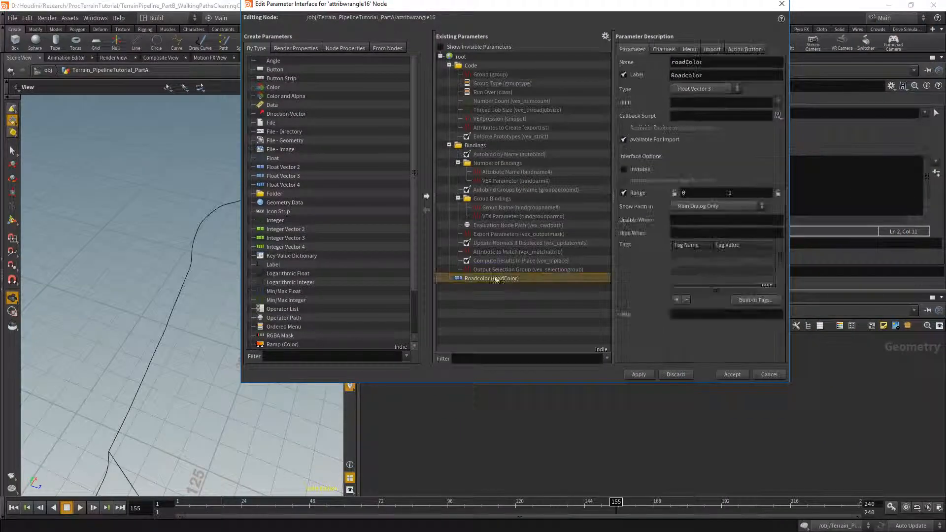
click(700, 89)
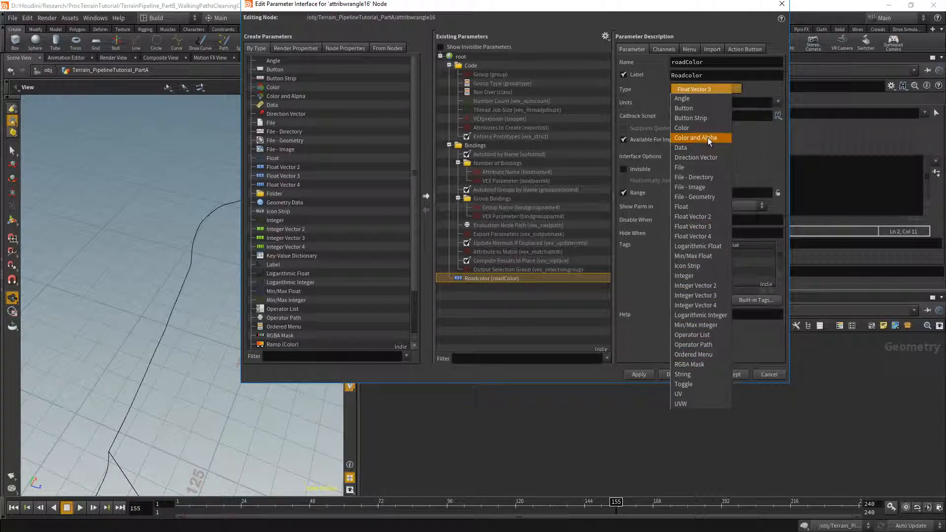
click(699, 128)
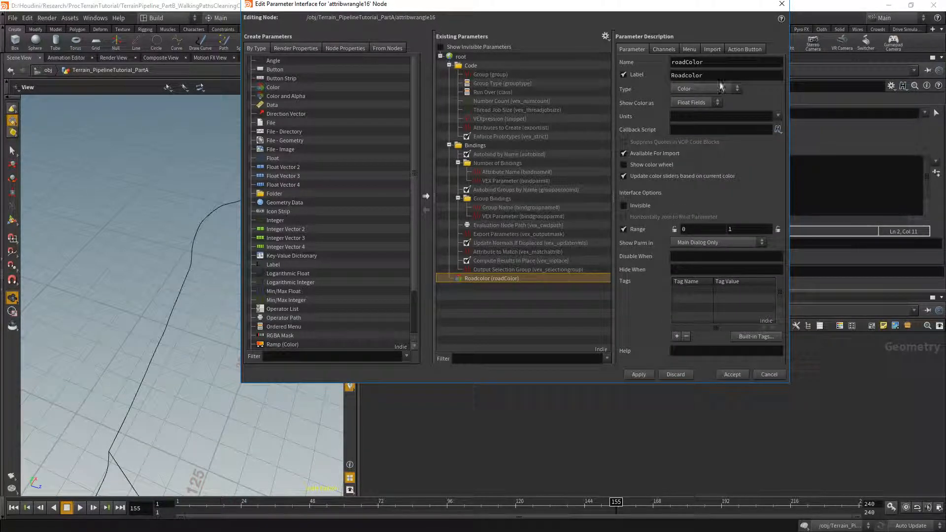
click(731, 374)
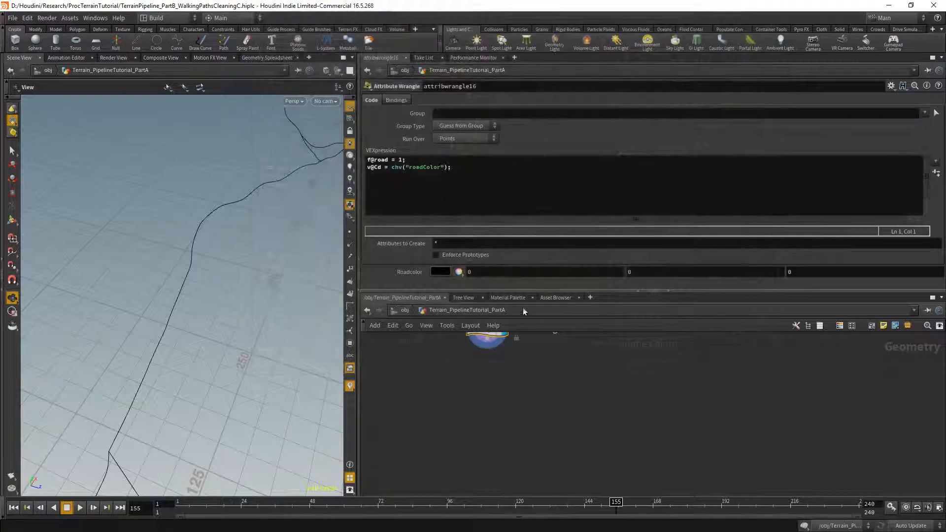
Set the wrangle's road colour to a reddish brown of 0.307, 0.057716, 0.01
click(442, 273)
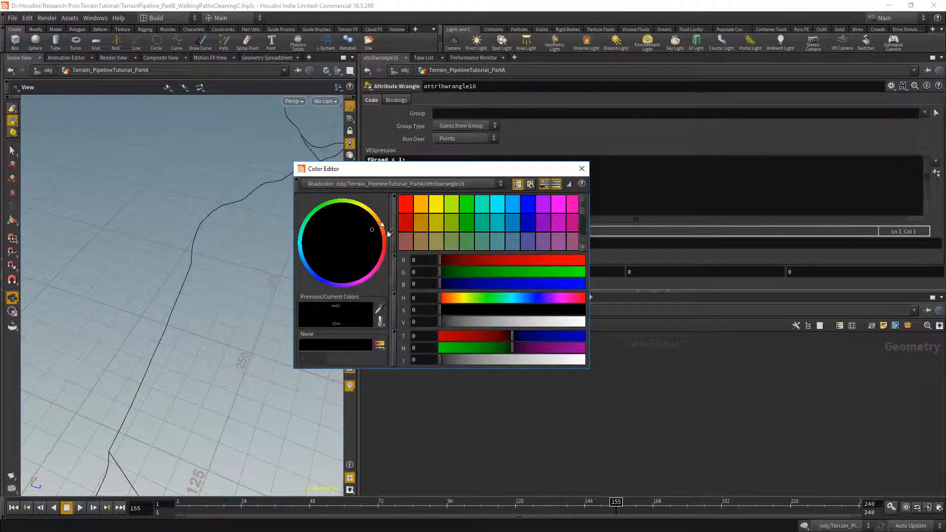
drag(470, 261, 481, 260)
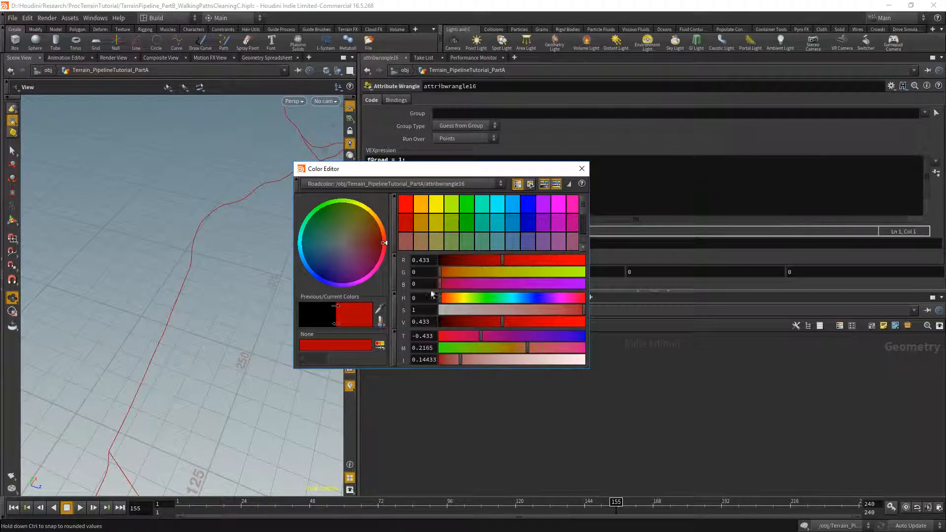
click(557, 311)
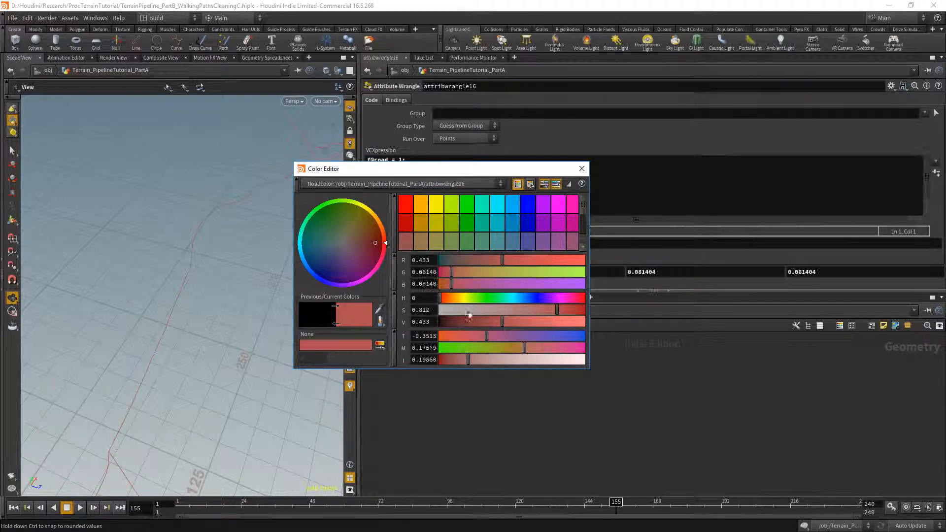
drag(489, 322, 477, 320)
drag(447, 285, 443, 284)
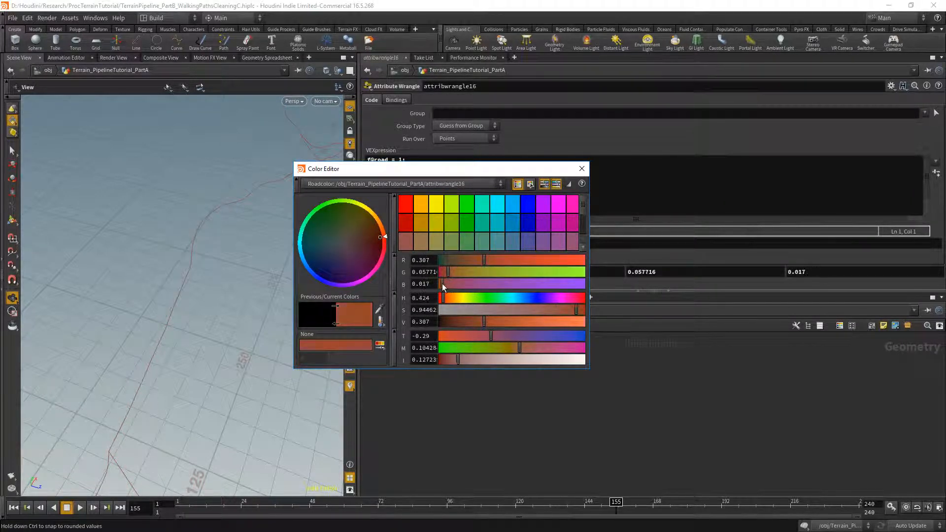
click(580, 170)
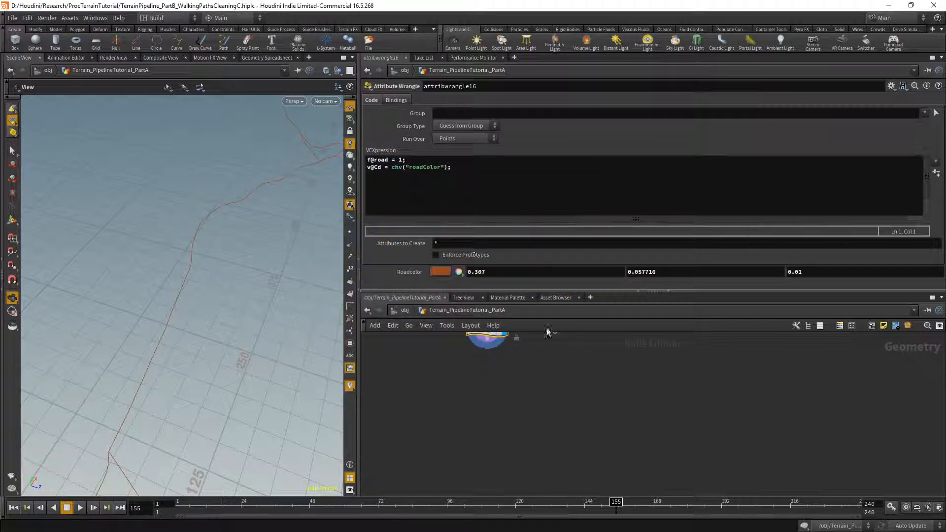
Add an Attribute Transfer node below attribwrangle16 and file_postWaterFromCache
middle_drag(544, 375, 544, 435)
scroll(534, 406, down, 3)
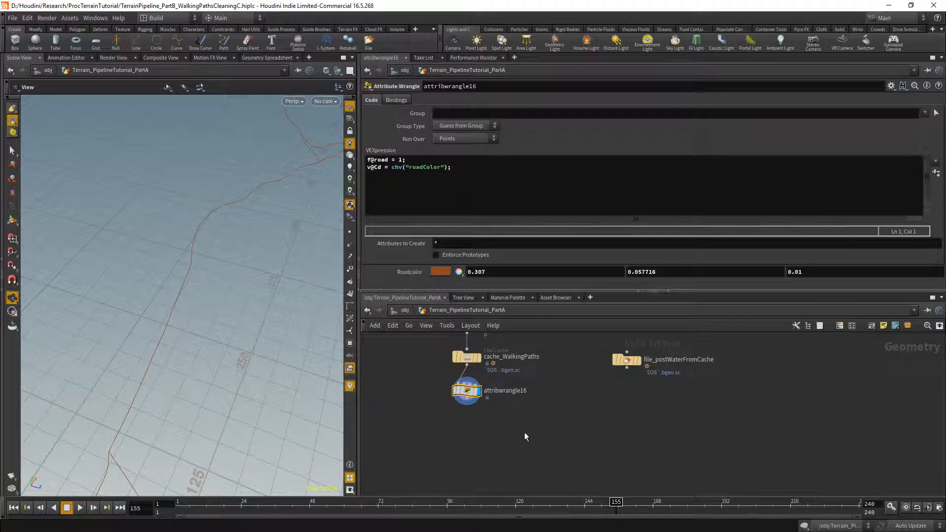
key(Tab)
text(tra)
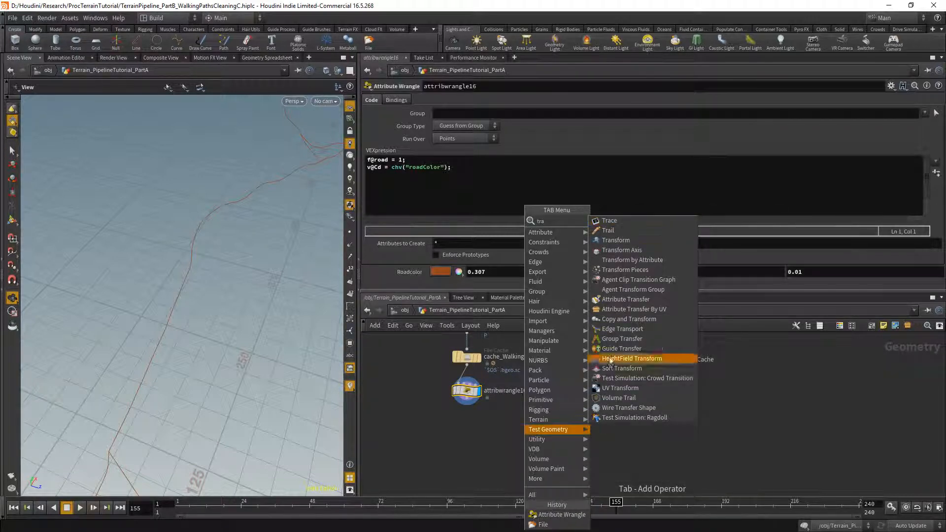
click(626, 300)
click(556, 428)
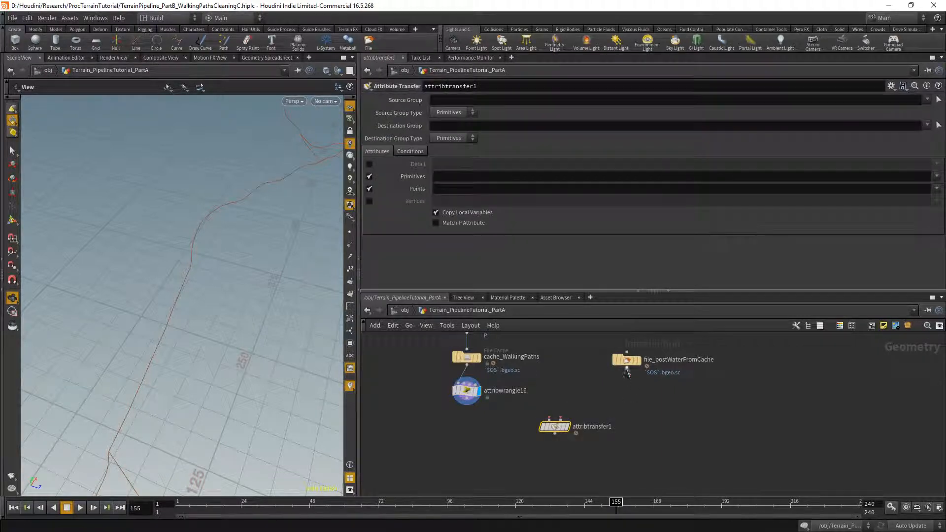
Wire file_postWaterFromCache into the Attribute Transfer's first input and attribwrangle16 into its second, and display the transfer
click(627, 367)
click(550, 419)
drag(555, 430, 555, 448)
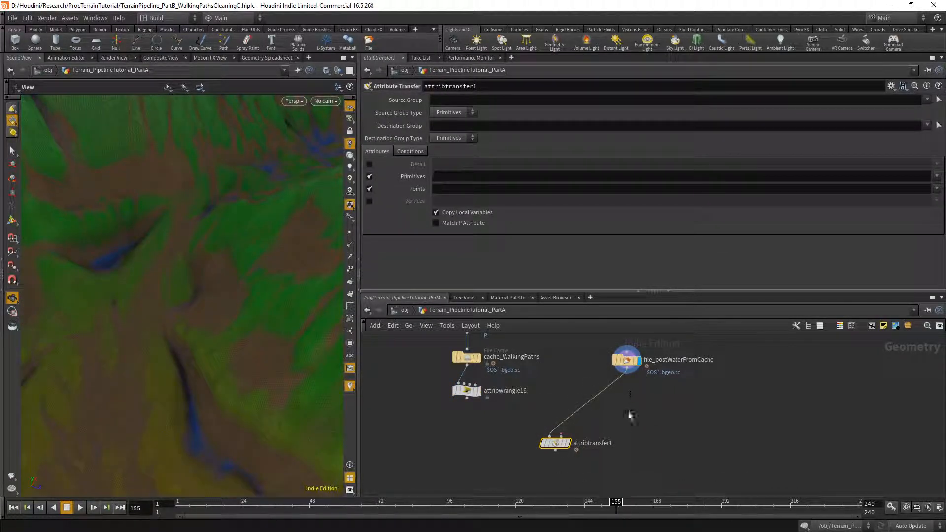
middle_drag(630, 416, 651, 365)
click(492, 350)
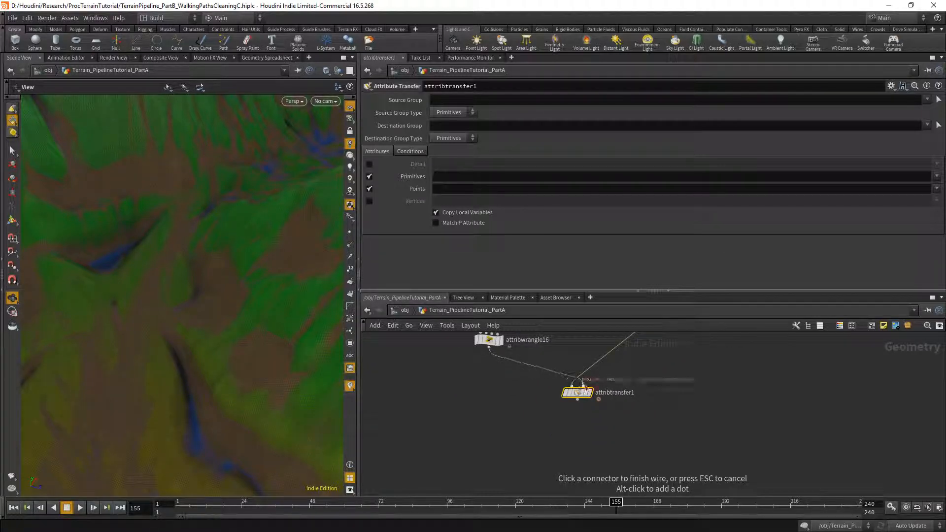
click(576, 384)
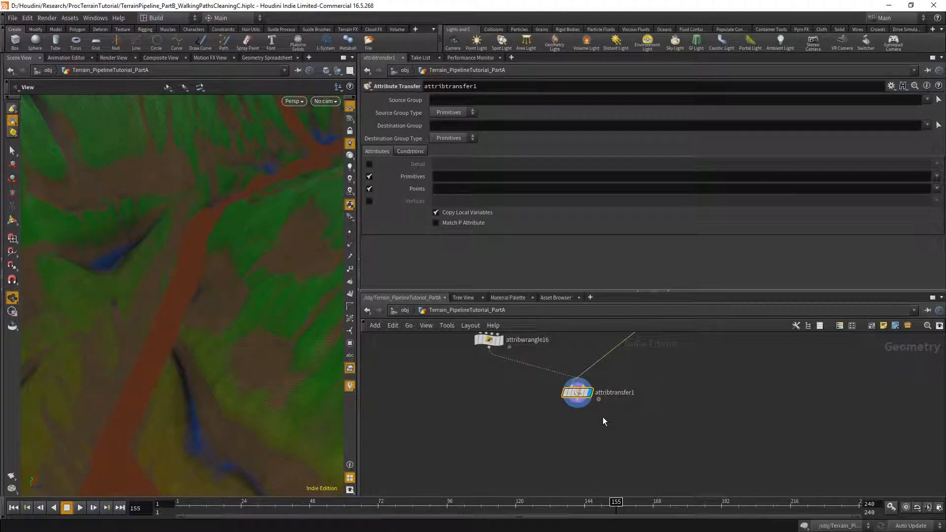
Set the Attribute Transfer's distance threshold to 2 and blend width to 2, and inspect the road edges on the terrain
drag(218, 334, 221, 276)
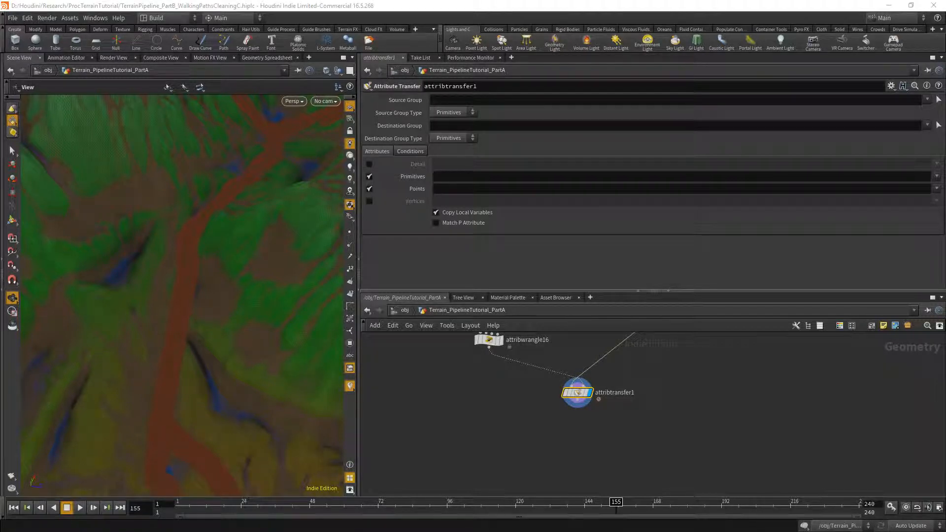
click(414, 151)
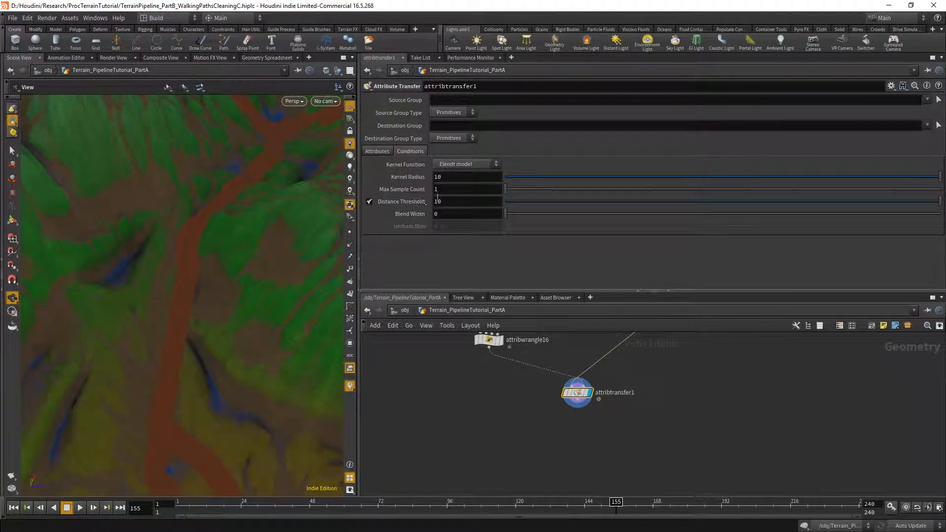
click(438, 200)
drag(276, 309, 219, 307)
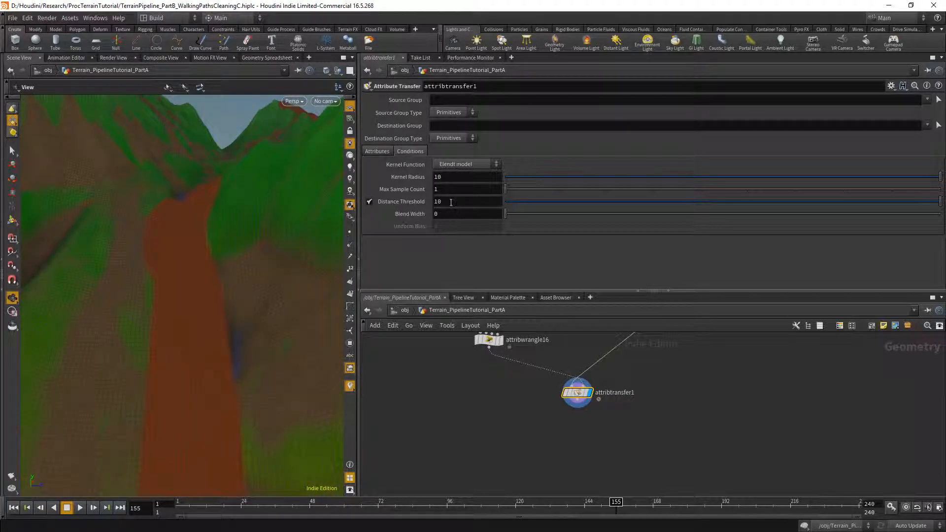
text(2)
key(Return)
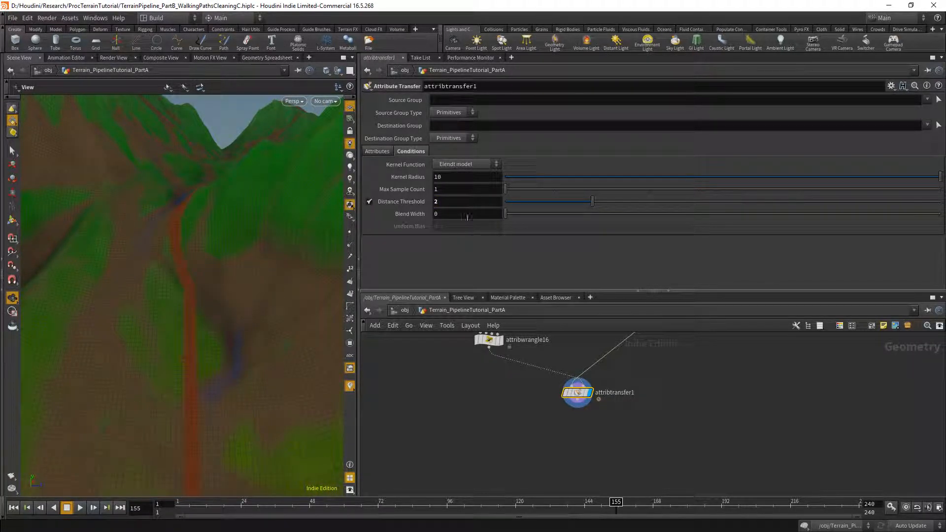
click(462, 215)
text(2)
key(Return)
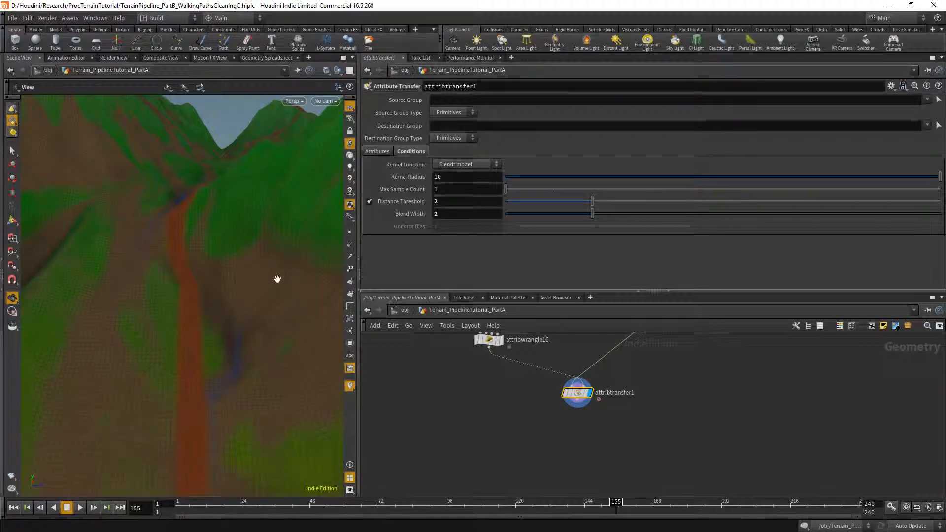
drag(277, 276, 264, 321)
drag(279, 226, 209, 247)
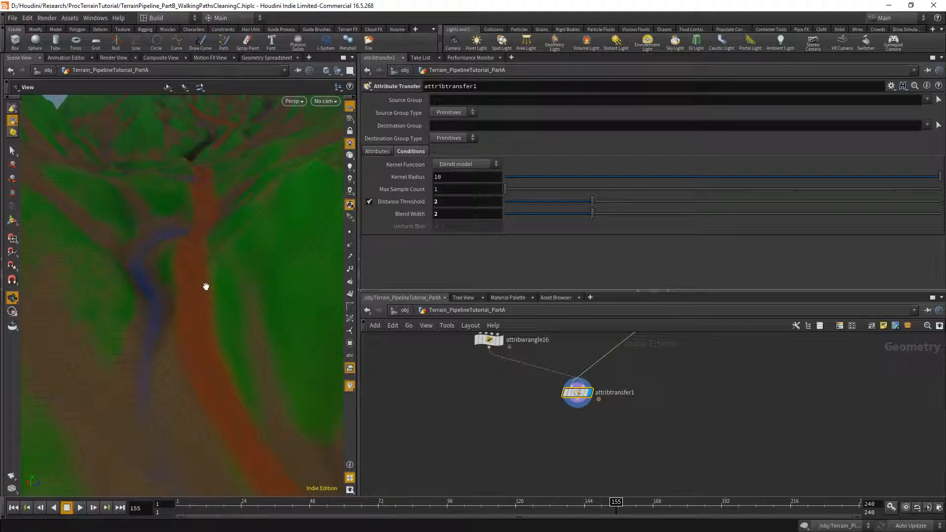
mouse_move(206, 310)
mouse_down()
mouse_move(209, 295)
mouse_move(196, 322)
mouse_up()
middle_drag(472, 364, 474, 447)
click(490, 424)
click(461, 172)
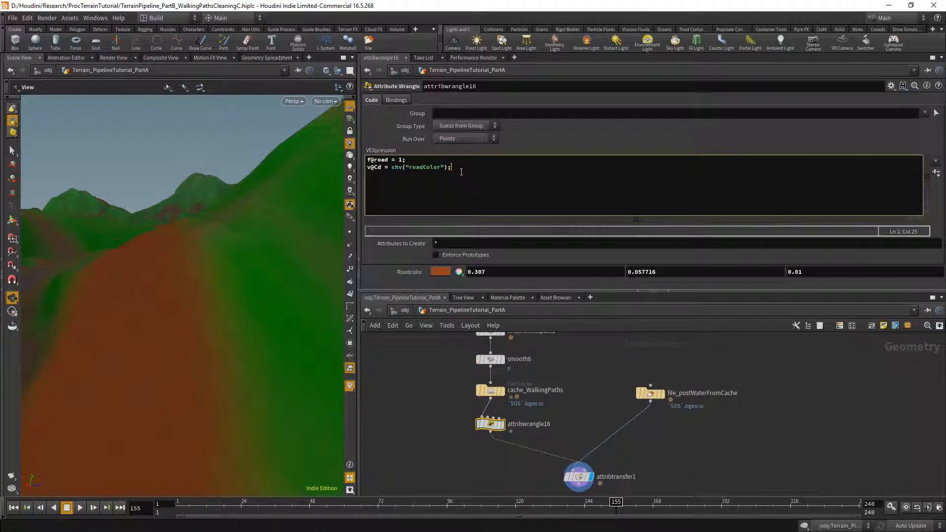
text(f@elevation = v@P.y;)
middle_drag(595, 392, 592, 388)
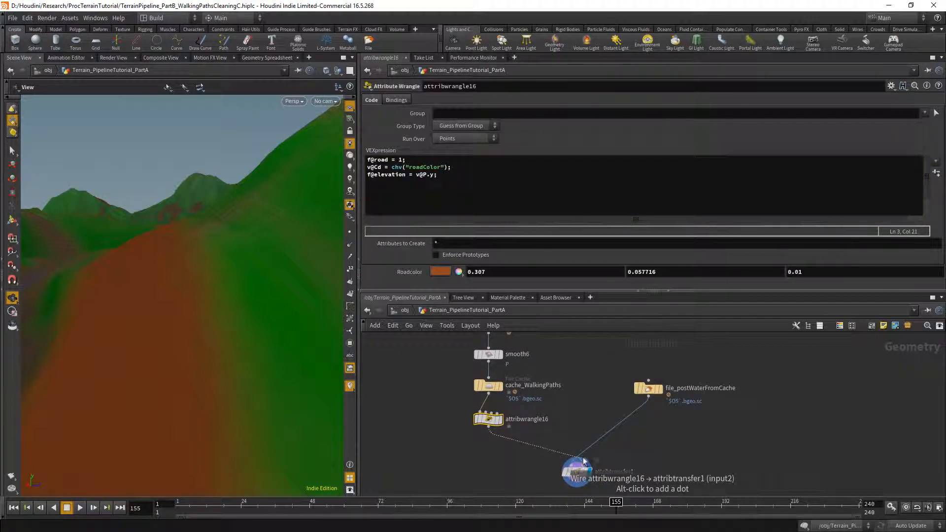
Insert a new Attribute Wrangle between file_postWaterFromCache and the first input of attribtransfer1
middle_drag(664, 442, 614, 407)
key(Tab)
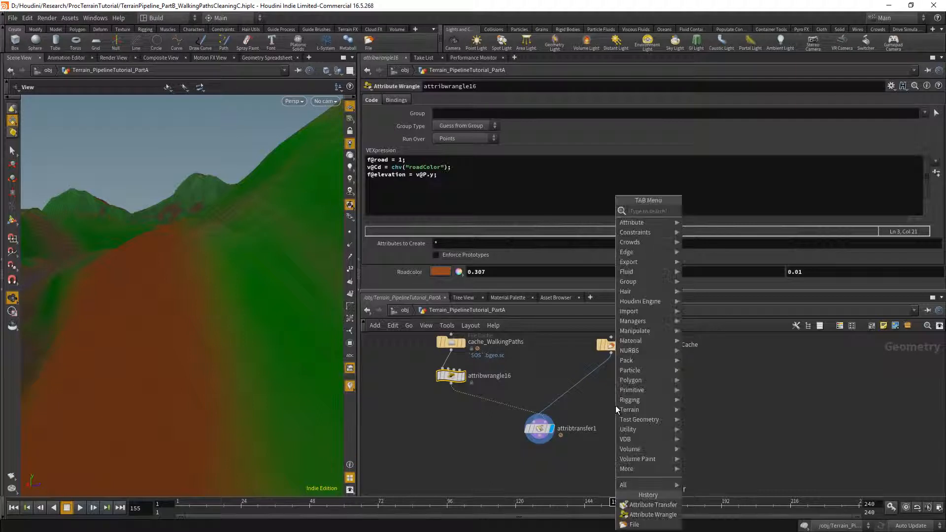
text(wra)
key(Return)
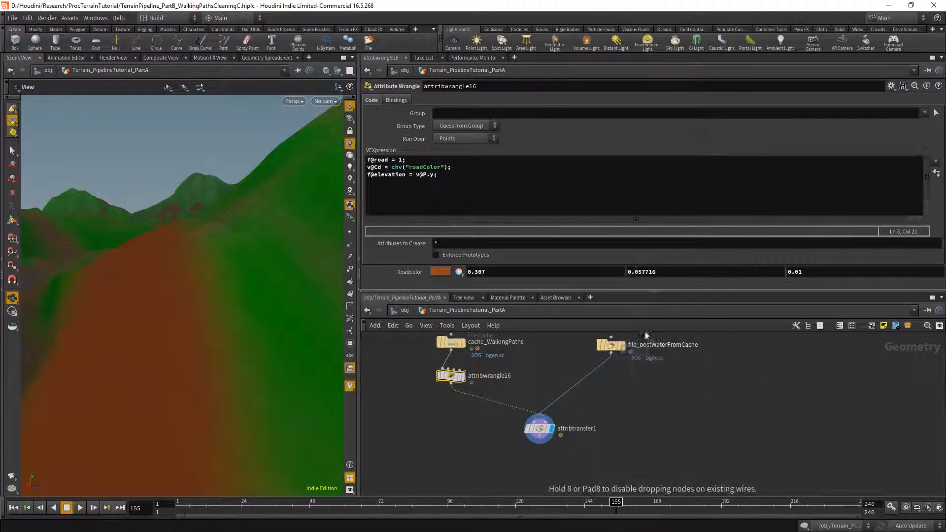
click(620, 381)
click(611, 353)
click(612, 373)
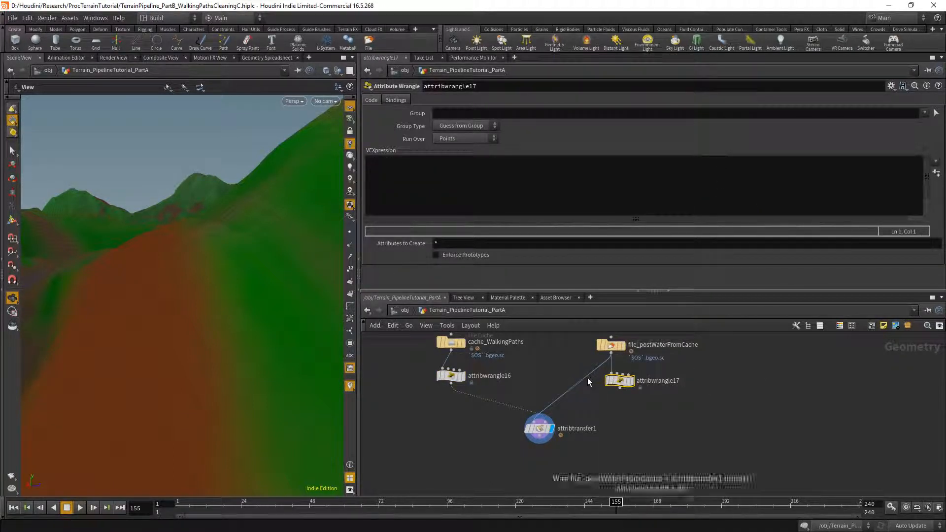
drag(587, 377, 612, 378)
mouse_move(622, 427)
middle_down()
mouse_move(618, 397)
mouse_move(613, 419)
middle_up()
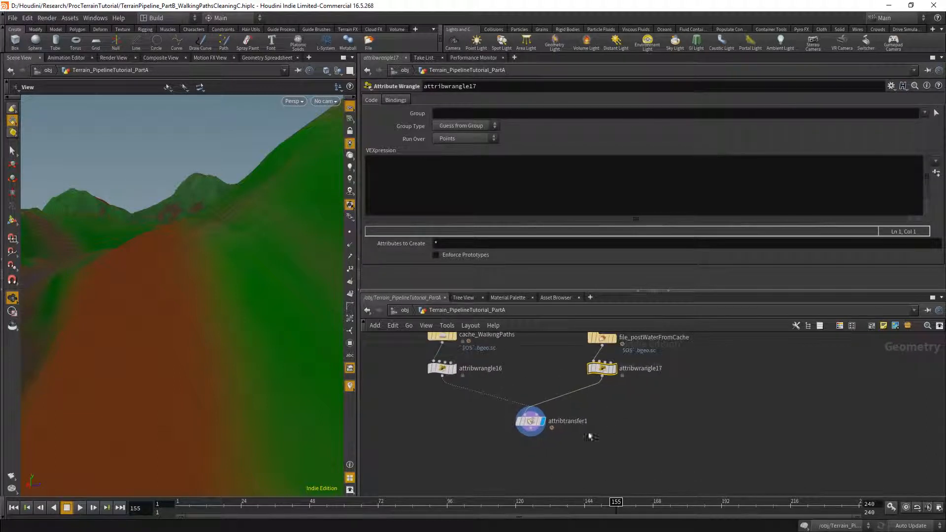
Add another Attribute Wrangle below attribtransfer1 and wire the transfer's output into its first input
click(380, 170)
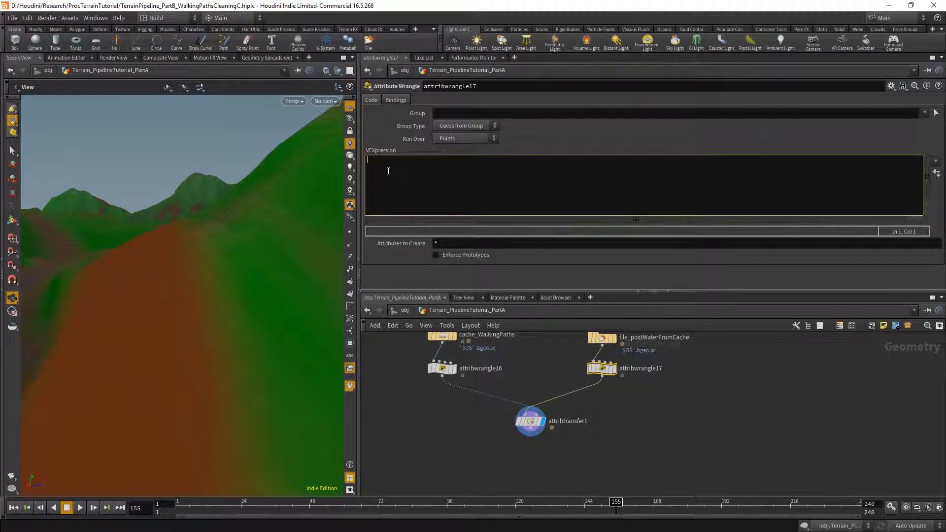
middle_drag(537, 472, 541, 438)
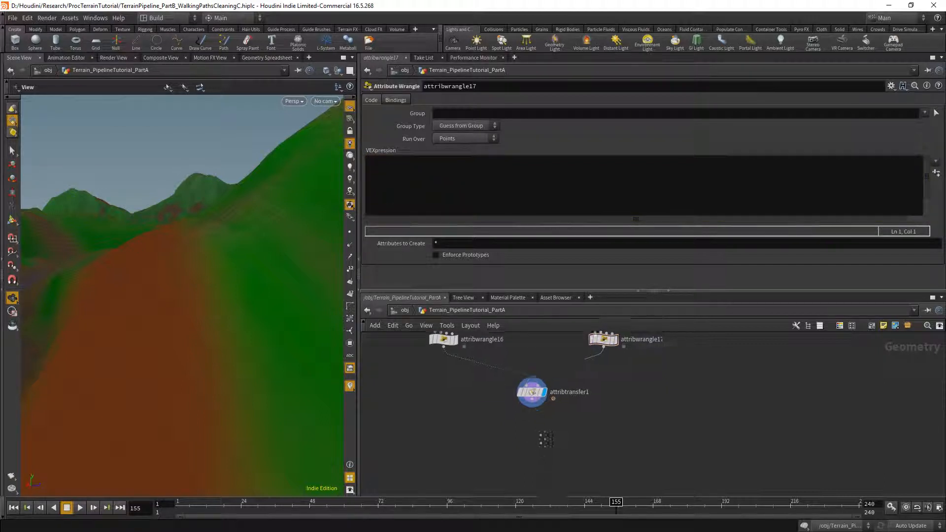
key(Tab)
text(wra)
click(625, 209)
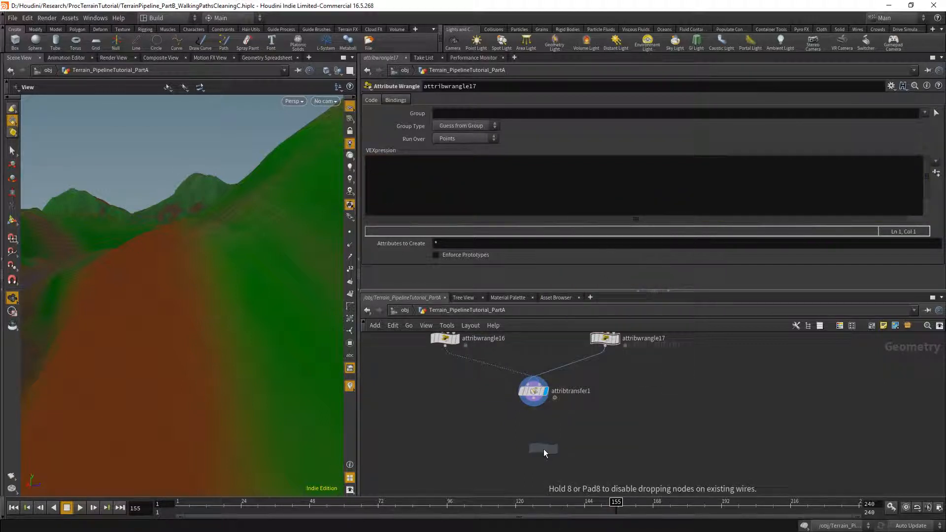
click(530, 437)
click(520, 435)
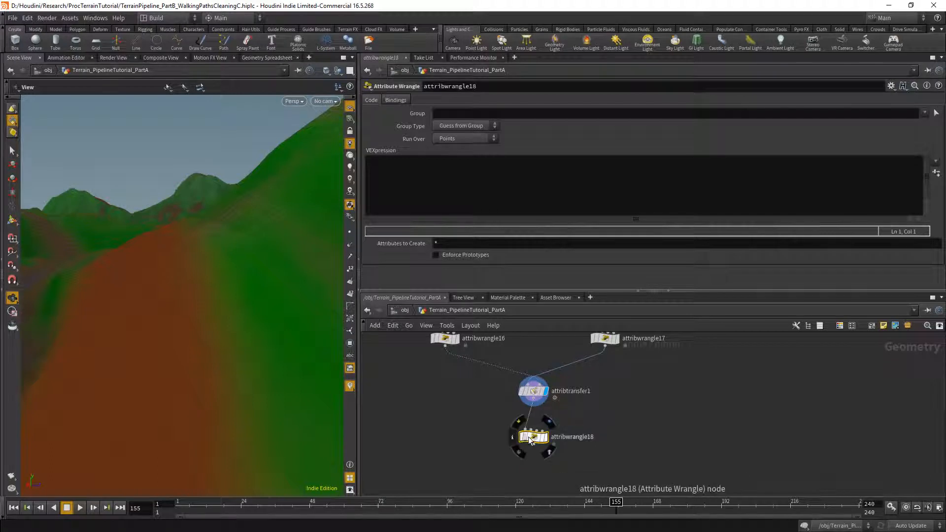
drag(531, 439, 533, 435)
mouse_move(594, 341)
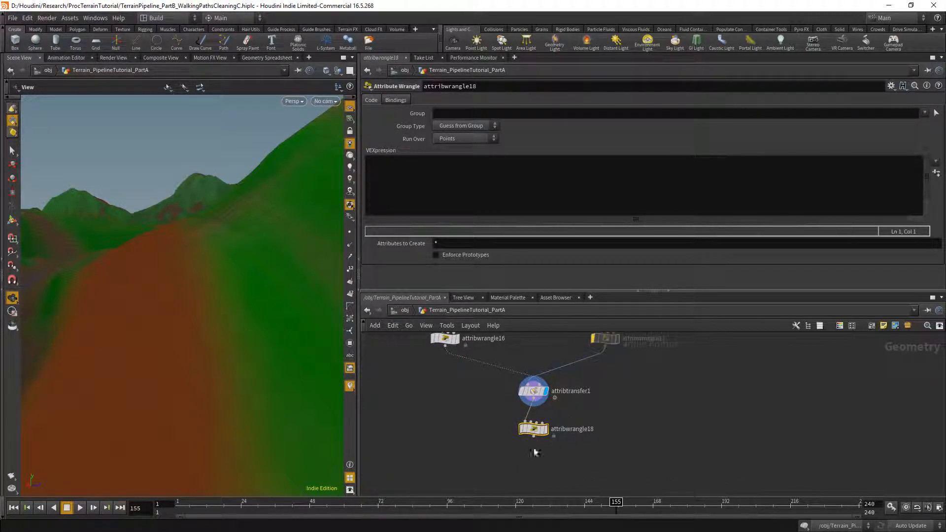
click(483, 183)
text(v@)
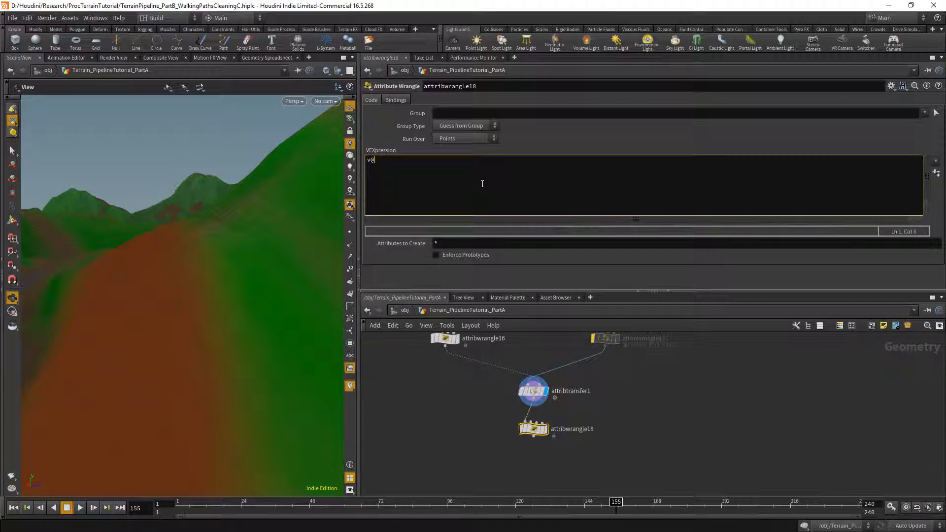
text(P.y = f@elevation;)
middle_drag(595, 428, 594, 405)
click(547, 408)
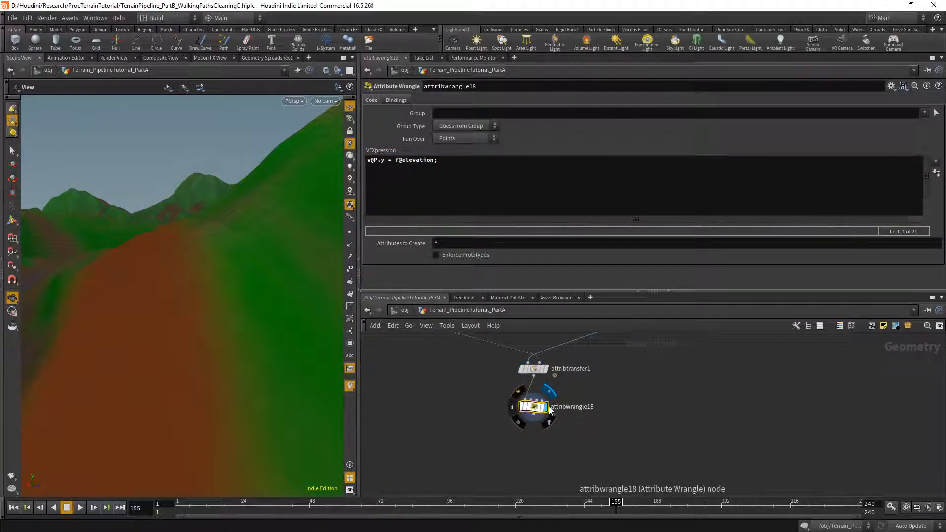
scroll(157, 299, down, 6)
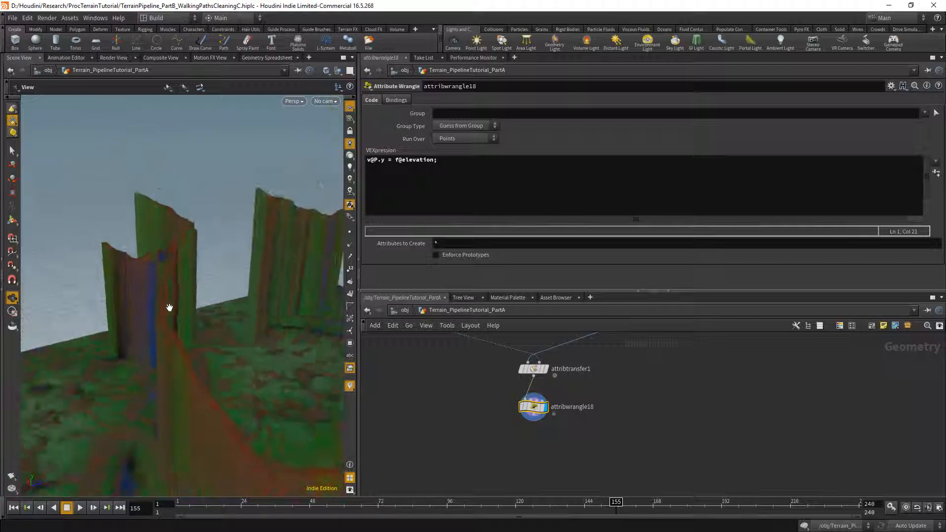
drag(169, 308, 274, 286)
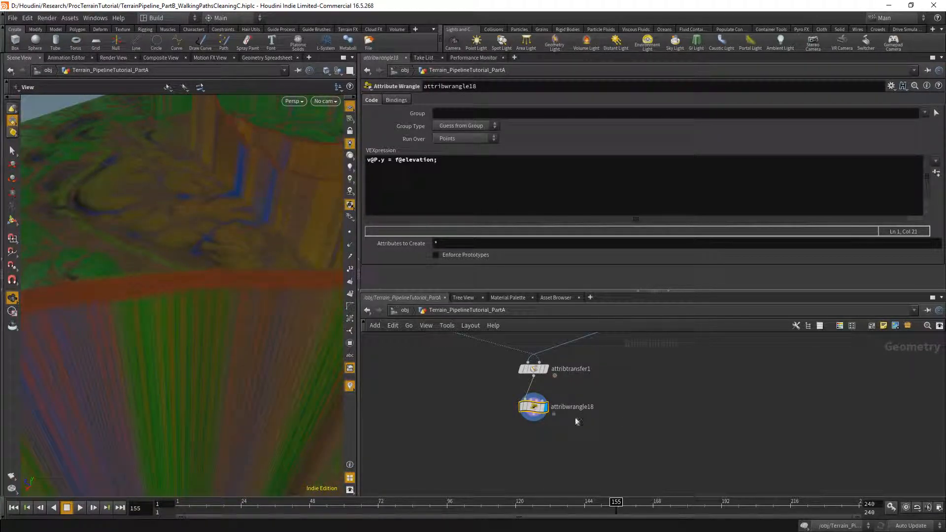
middle_drag(578, 422, 553, 491)
click(420, 385)
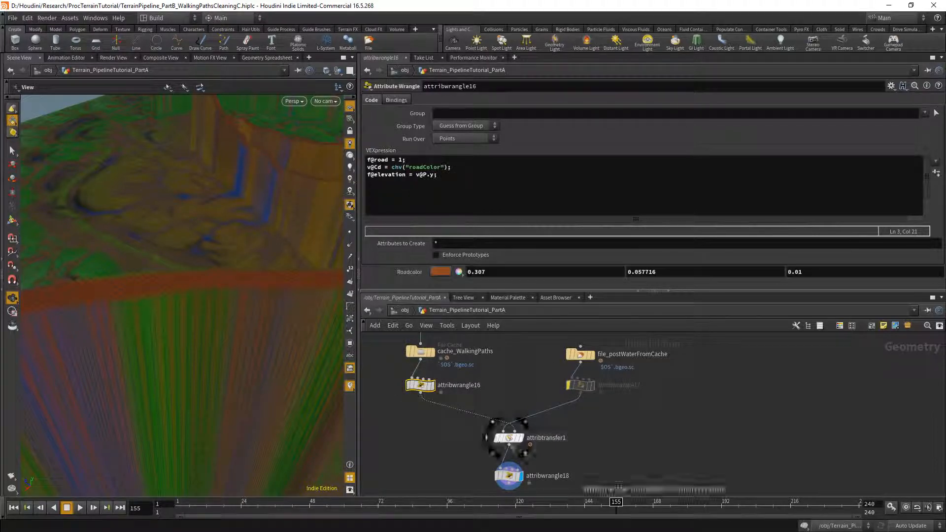
drag(250, 285, 262, 330)
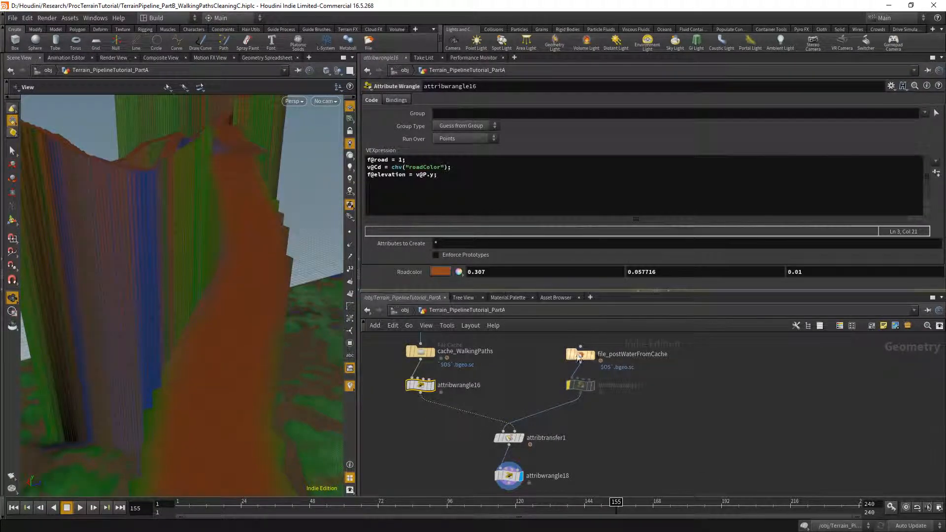
click(580, 386)
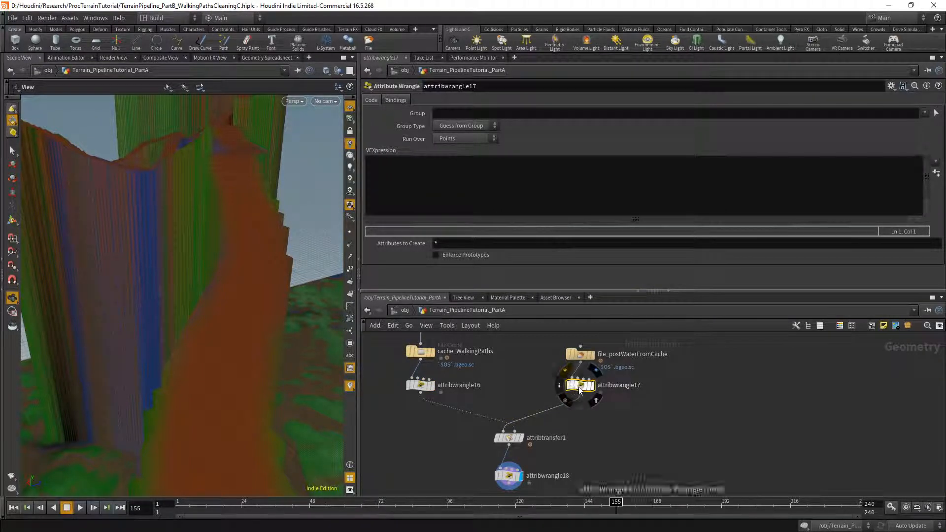
click(436, 179)
text(f@)
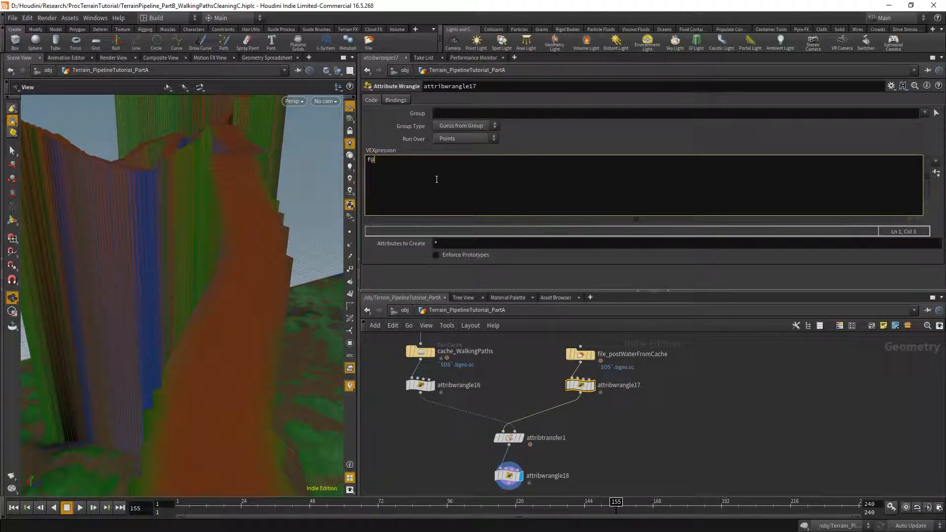
text(elevation = v@P.y;)
middle_drag(640, 379, 641, 372)
drag(270, 329, 335, 309)
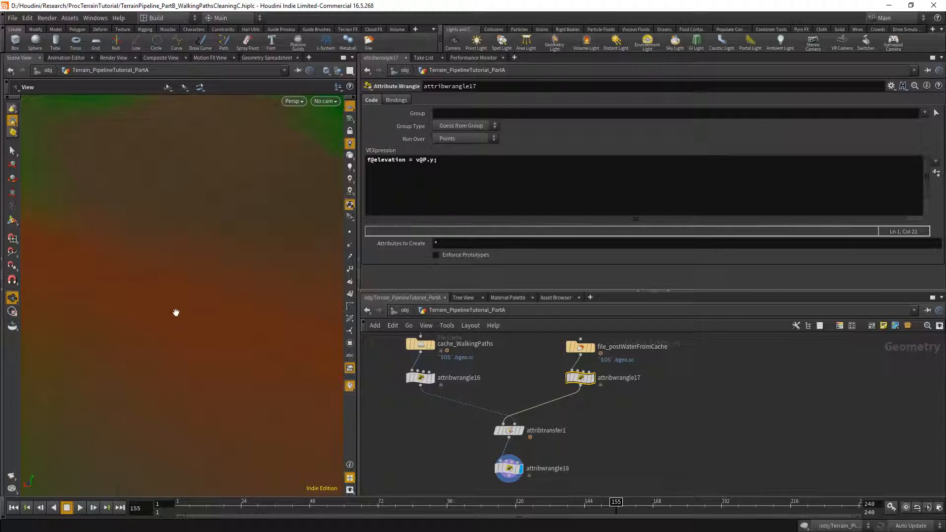
drag(178, 312, 276, 384)
Compare the displayed outputs of attribwrangle16, attribtransfer1 and attribwrangle18, and examine the road surface up close
scroll(537, 421, up, 2)
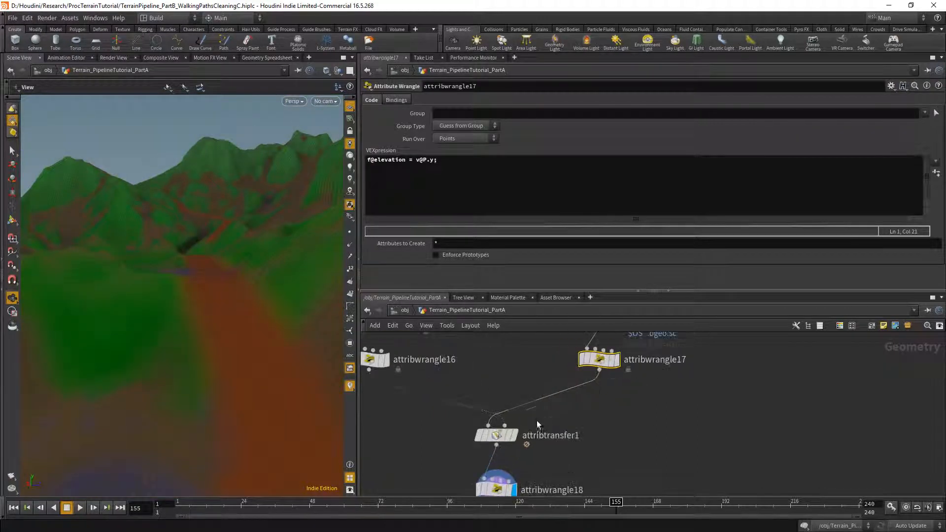
click(387, 359)
scroll(387, 359, up, 1)
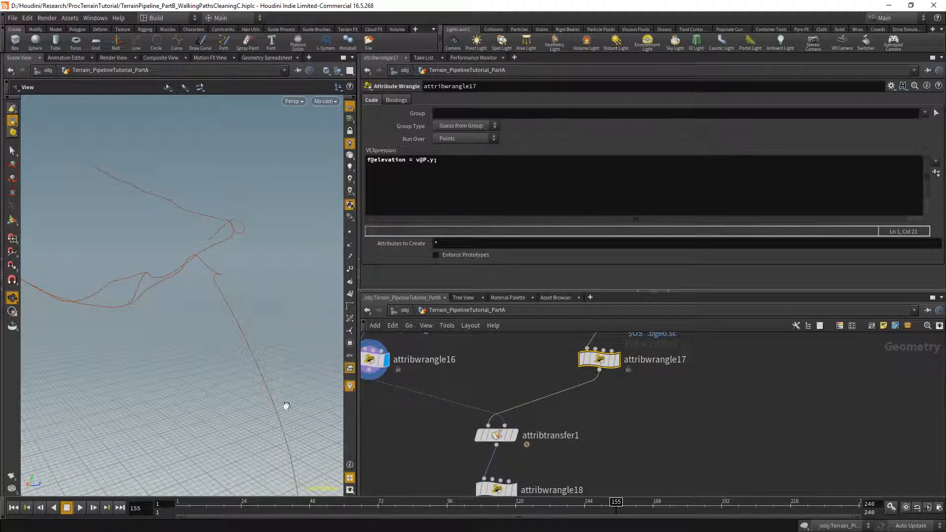
middle_drag(598, 446, 592, 384)
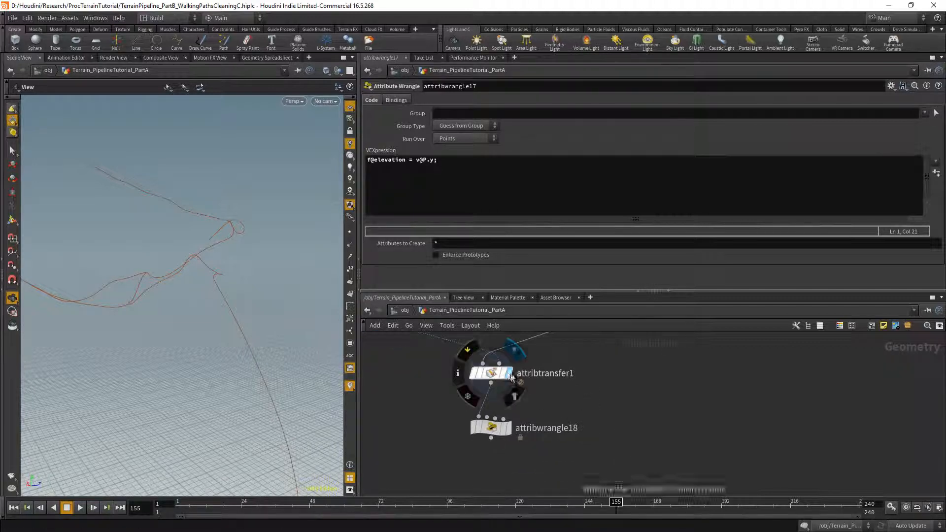
click(507, 375)
click(511, 429)
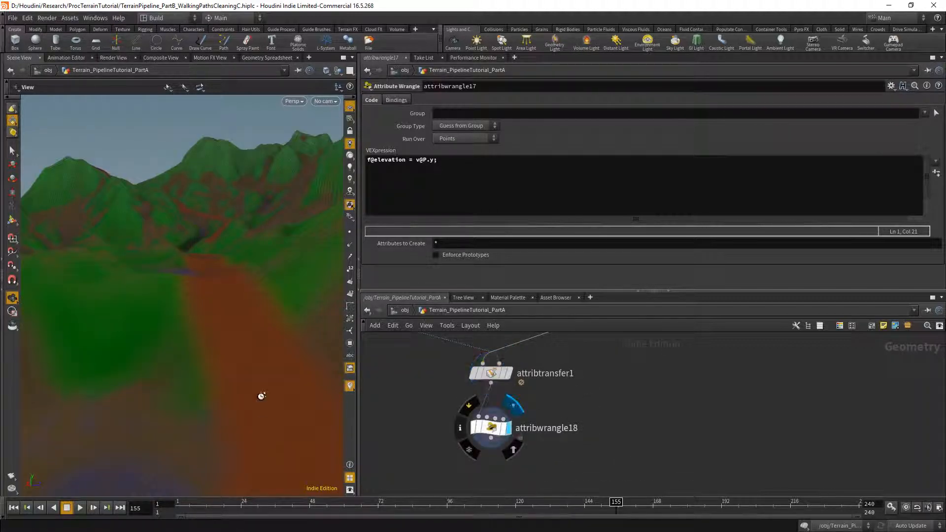
drag(320, 412, 198, 282)
drag(188, 326, 154, 314)
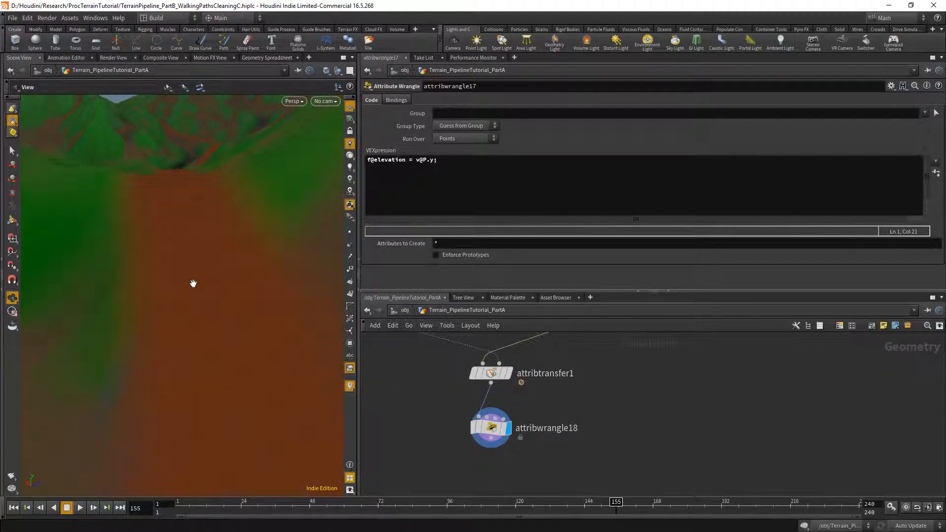
Set the max sample count of attribtransfer1 to 4 and inspect the road's shape
click(488, 374)
middle_drag(578, 389, 571, 412)
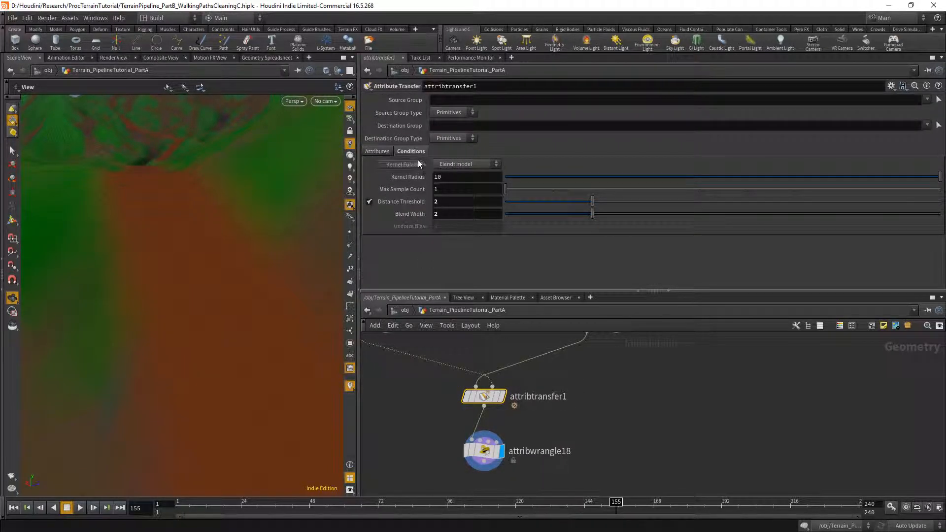
click(434, 190)
key(Return)
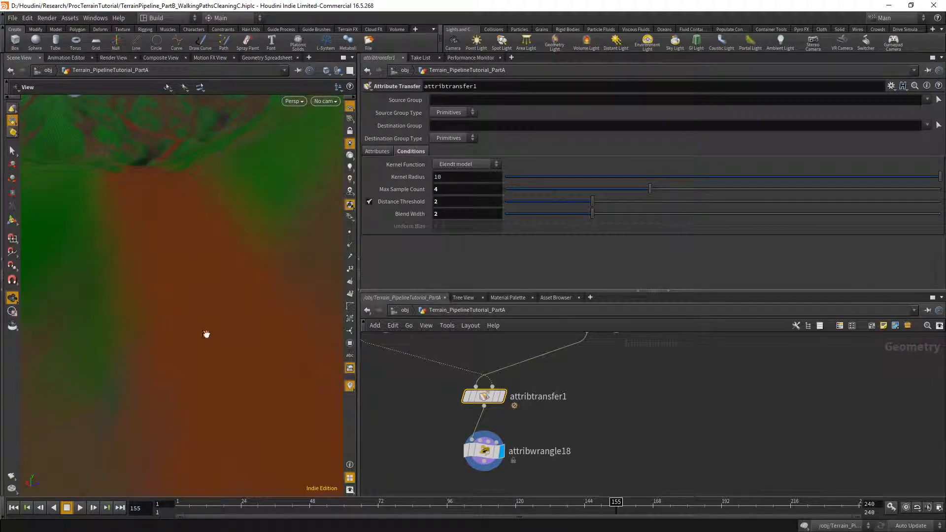
drag(207, 334, 214, 315)
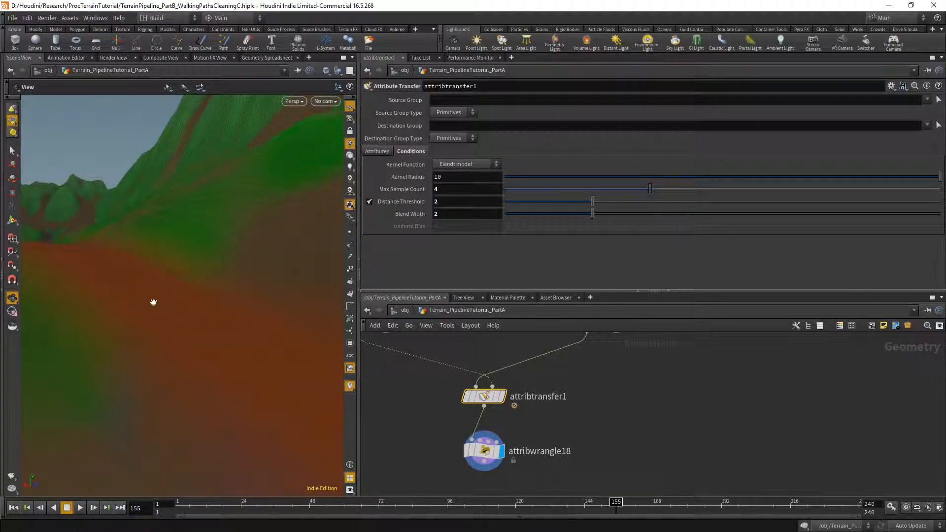
alt+drag(153, 303, 268, 328)
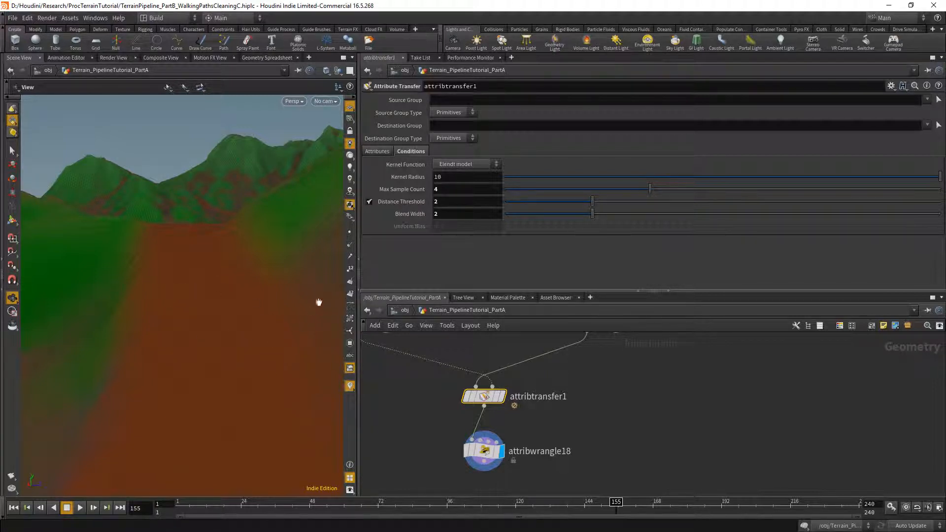
alt+drag(207, 296, 207, 348)
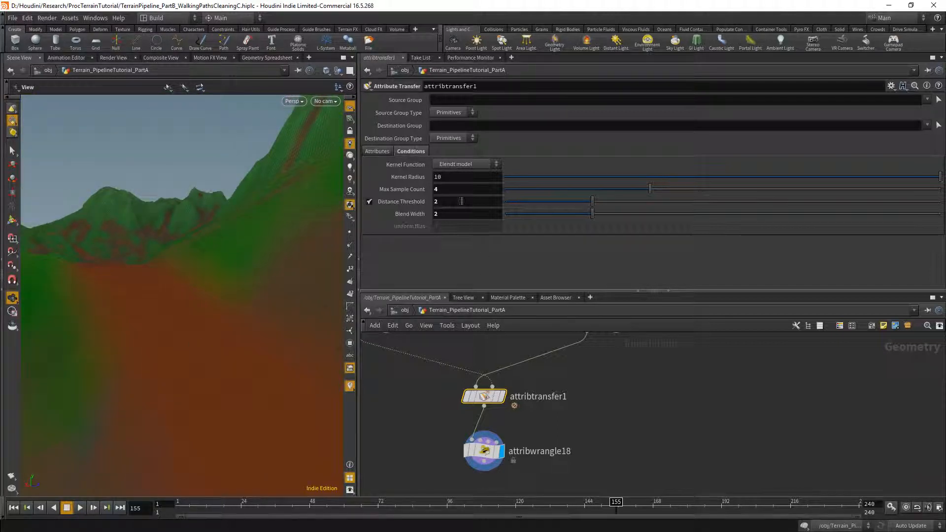
Set the kernel radius of attribtransfer1 to 4 and the max sample count to 10, inspecting the road from several angles
double_click(458, 189)
double_click(466, 177)
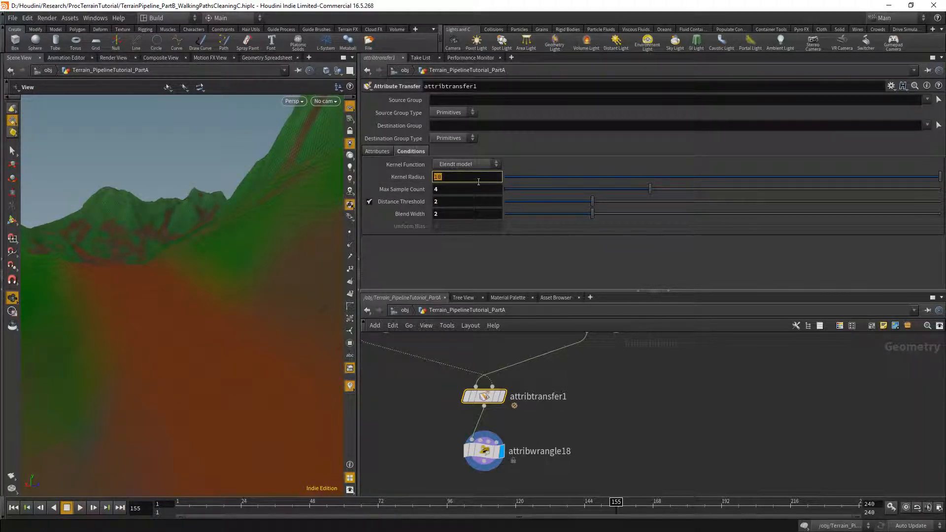
key(Return)
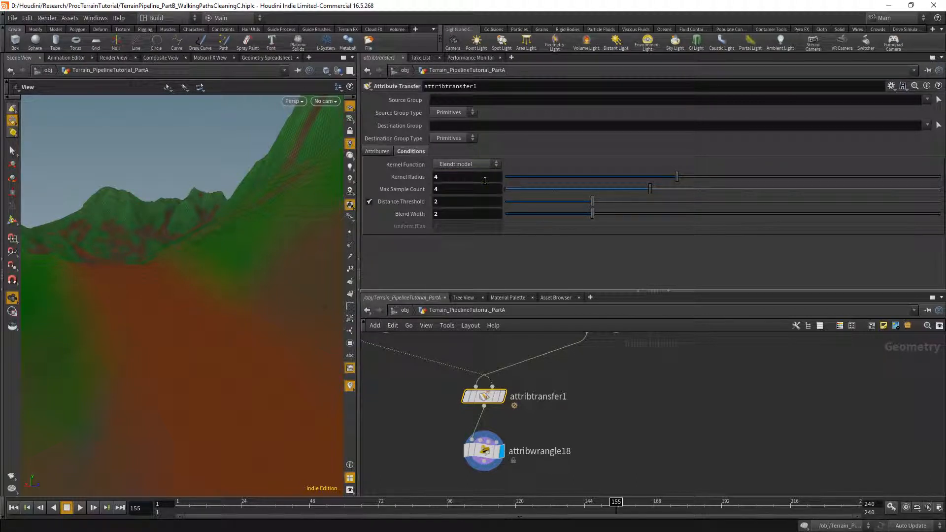
double_click(487, 190)
text(10)
key(Return)
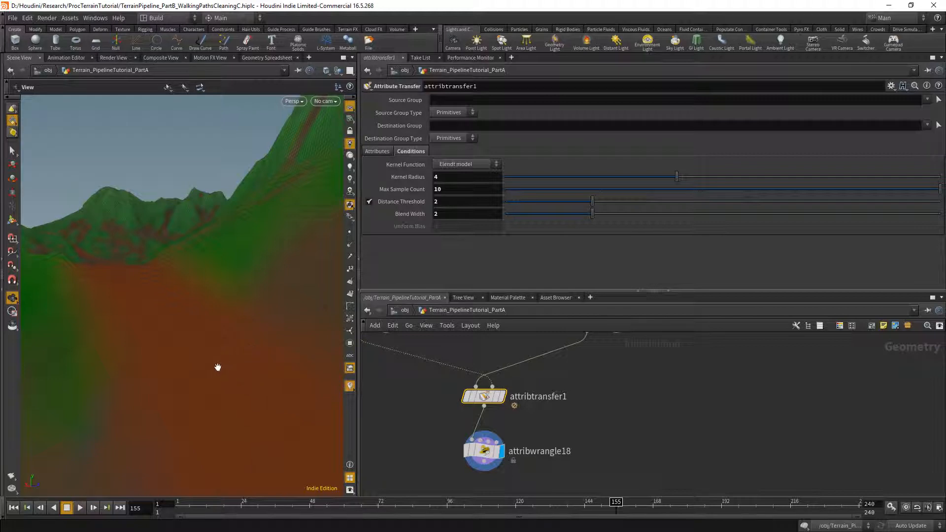
drag(217, 368, 268, 394)
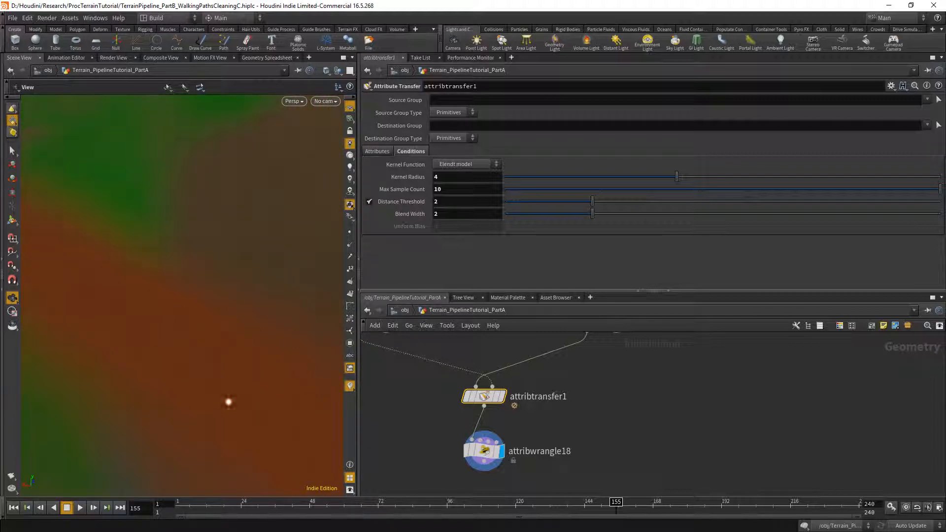
drag(205, 370, 249, 441)
drag(140, 316, 177, 289)
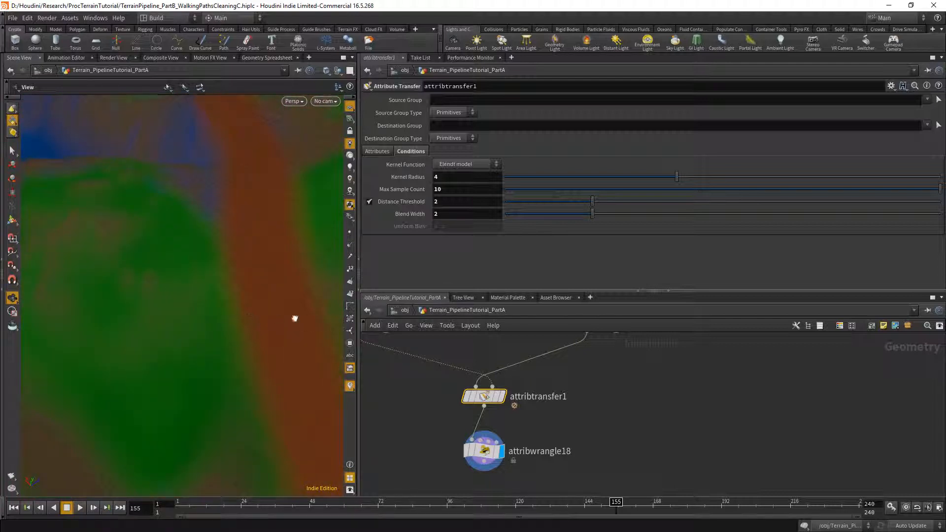
Add a Color node below attribwrangle18 and wire the wrangle's output into it
scroll(477, 443, down, 4)
middle_drag(426, 448, 419, 424)
scroll(423, 426, up, 2)
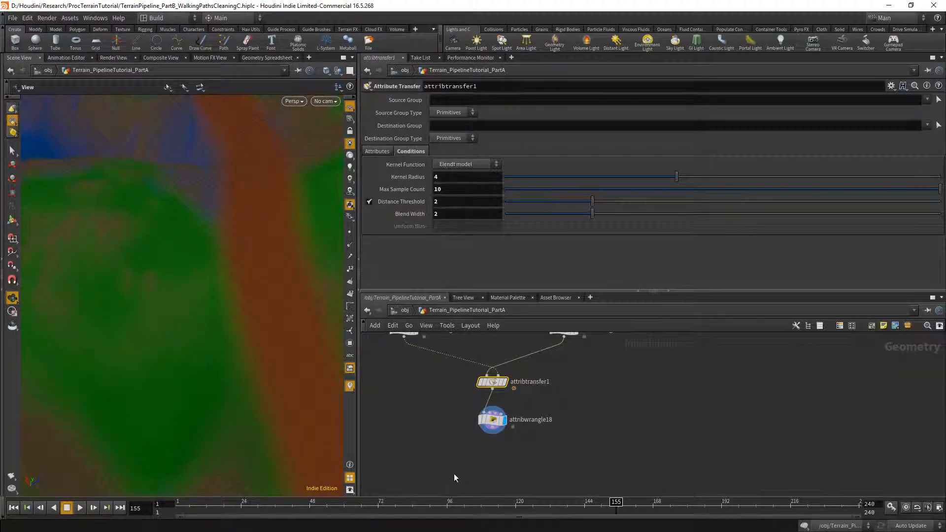
middle_drag(467, 474, 471, 423)
drag(146, 388, 160, 348)
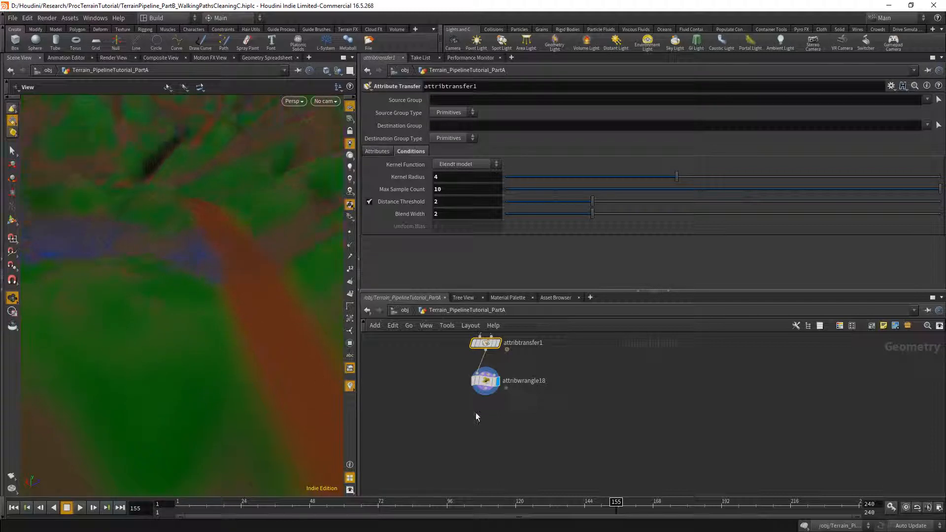
key(Tab)
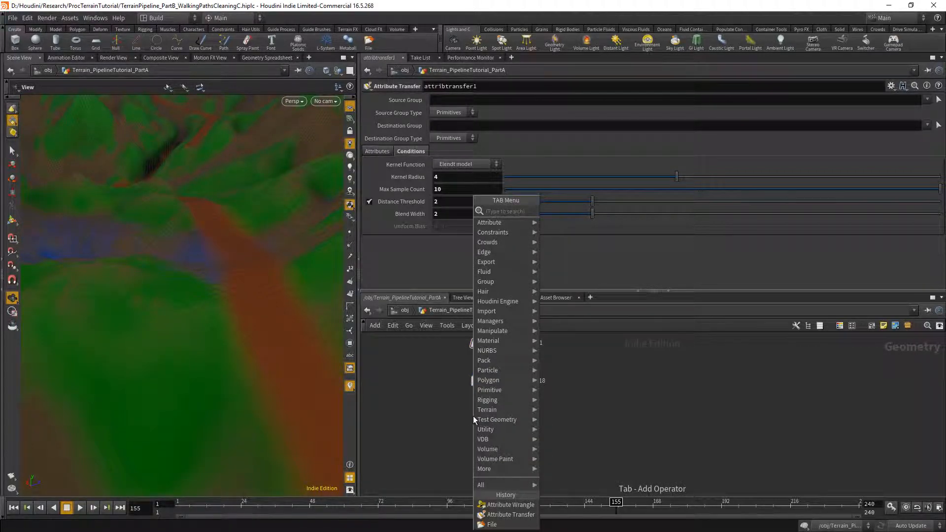
text(color)
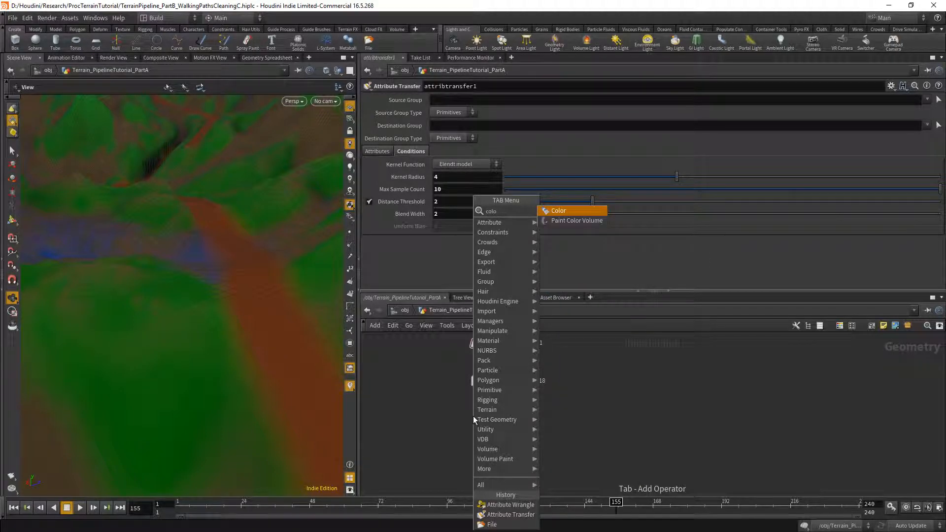
key(Return)
click(474, 416)
scroll(483, 418, up, 3)
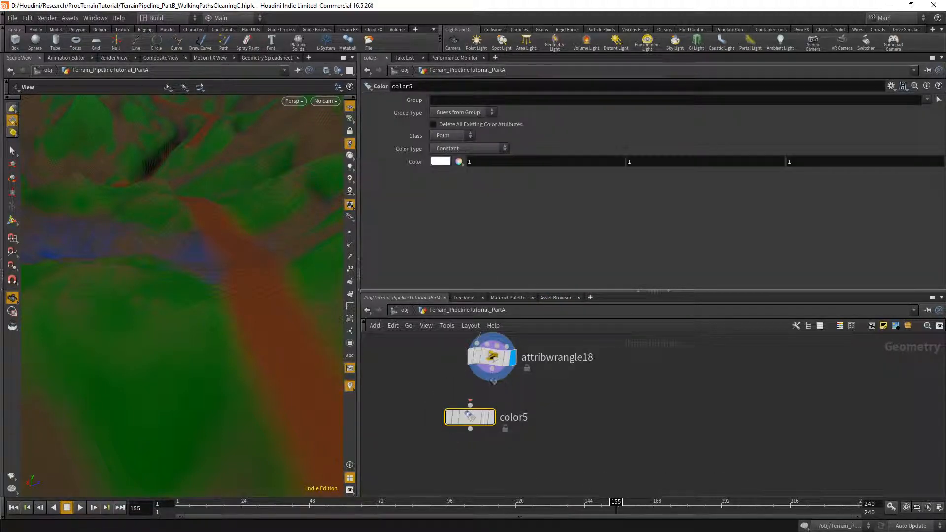
drag(482, 420, 421, 411)
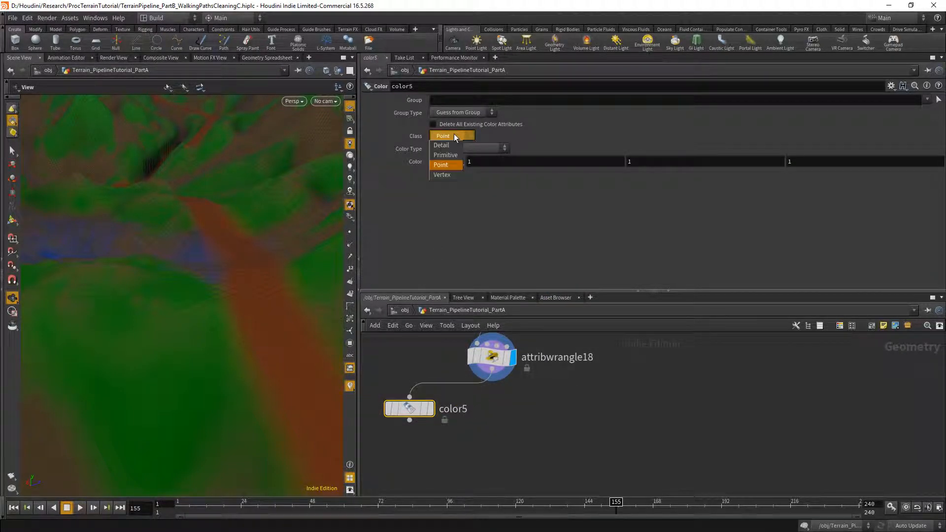
Set the Color node's type to Ramp from Attribute using the road attribute, and display its output
click(459, 149)
click(459, 185)
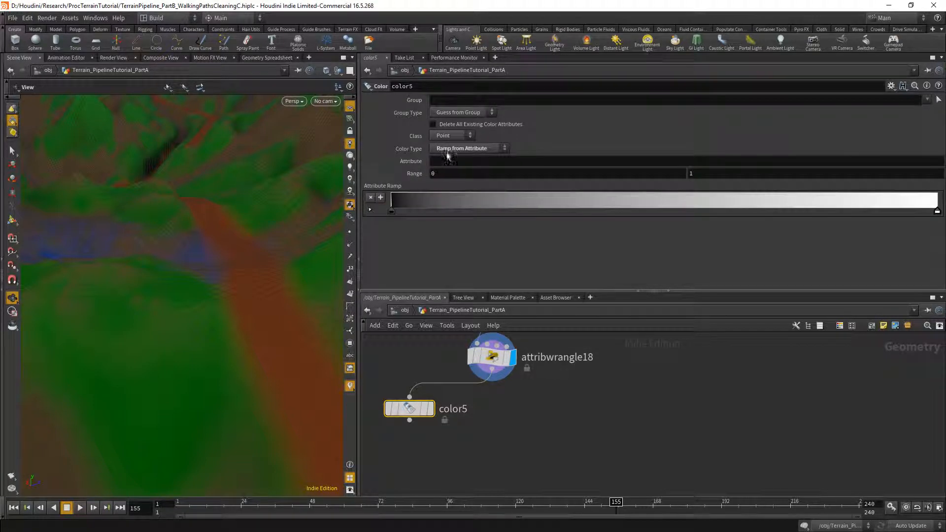
click(457, 159)
text(road)
key(Return)
click(431, 410)
drag(399, 415, 406, 402)
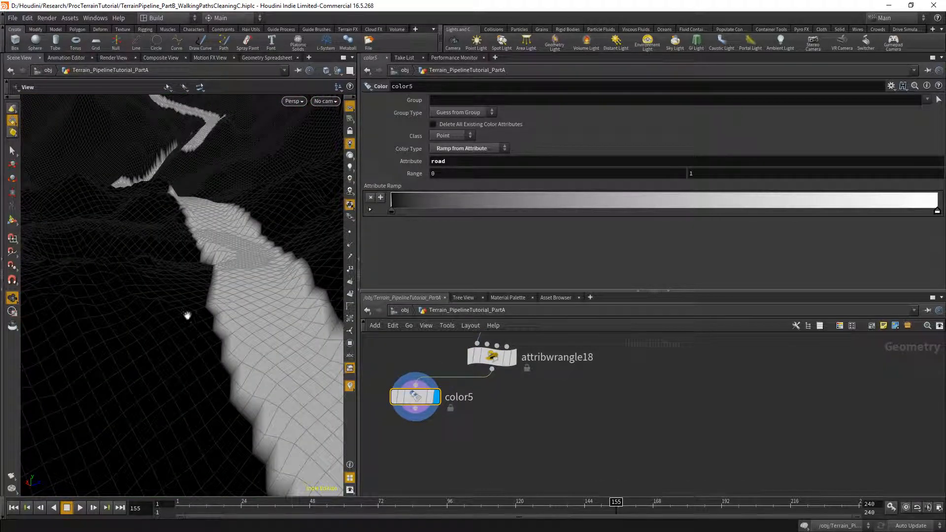
scroll(426, 428, down, 2)
middle_drag(417, 360, 455, 429)
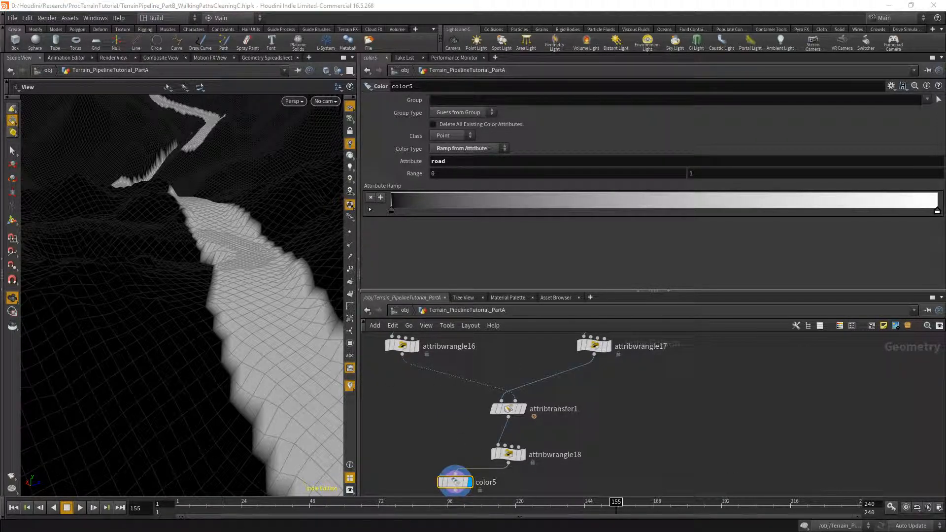
middle_drag(619, 402, 609, 464)
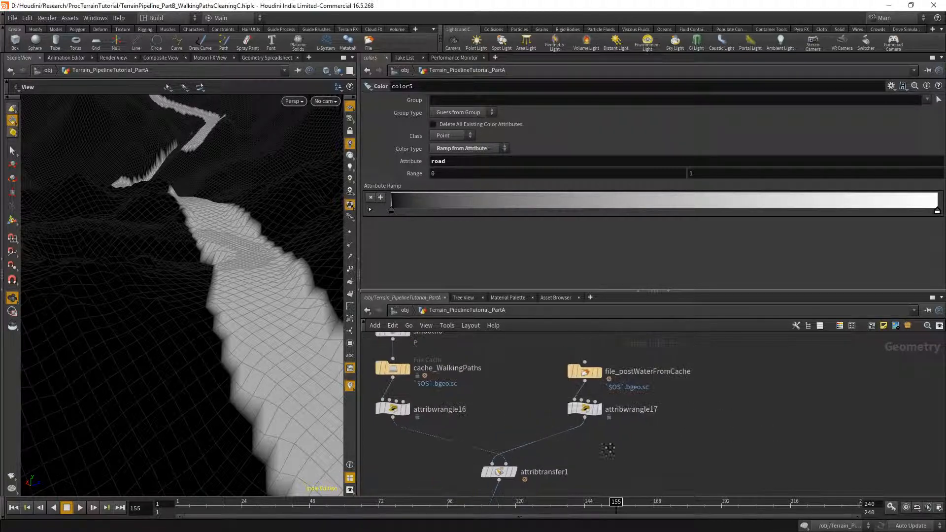
Add the line f@road = 0; to attribwrangle17 and inspect the road's edge in the viewport
middle_click(393, 409)
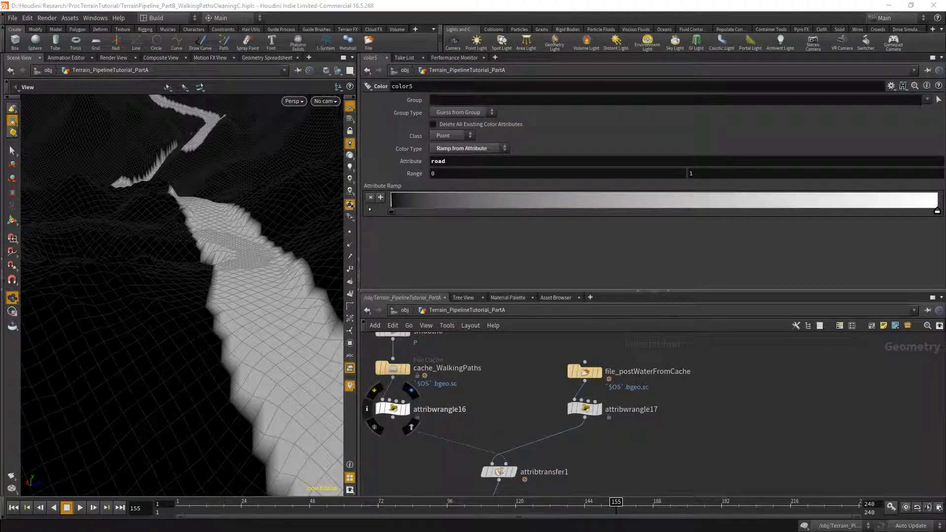
middle_drag(619, 361, 611, 403)
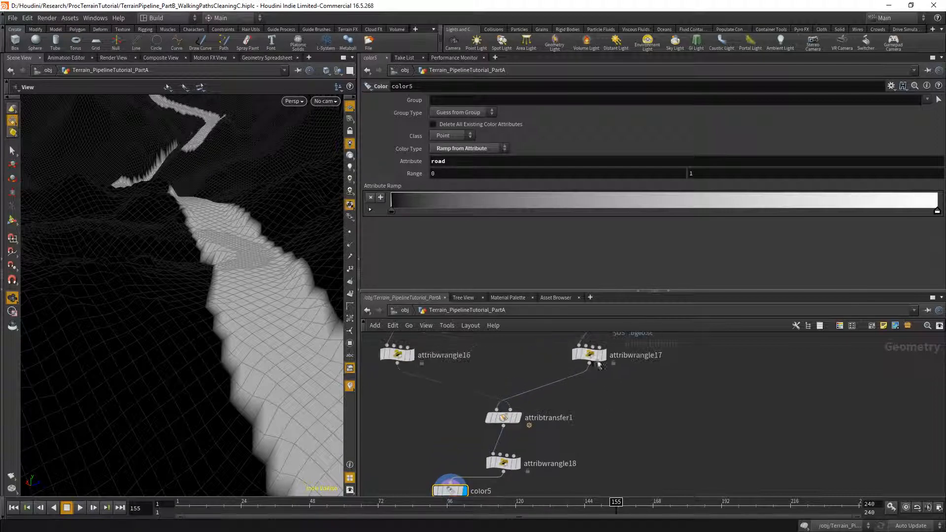
click(590, 355)
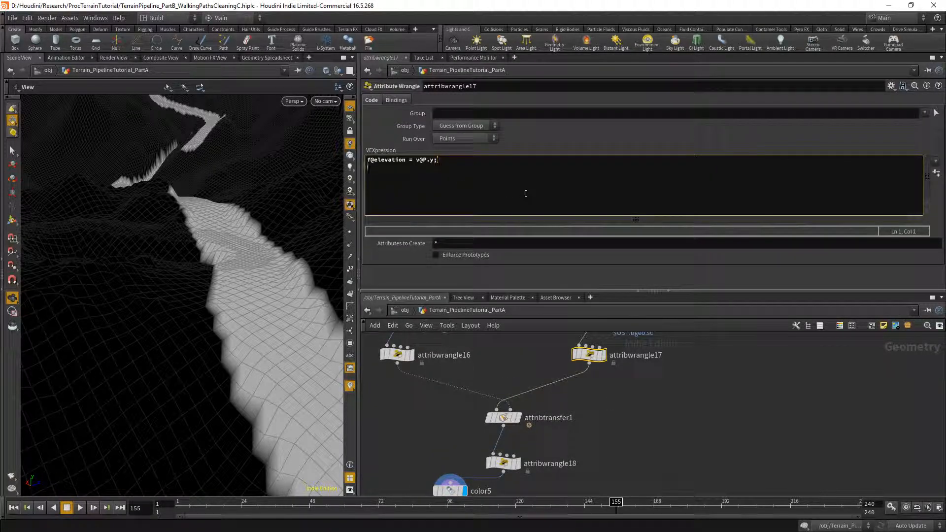
text(f@road = 0;)
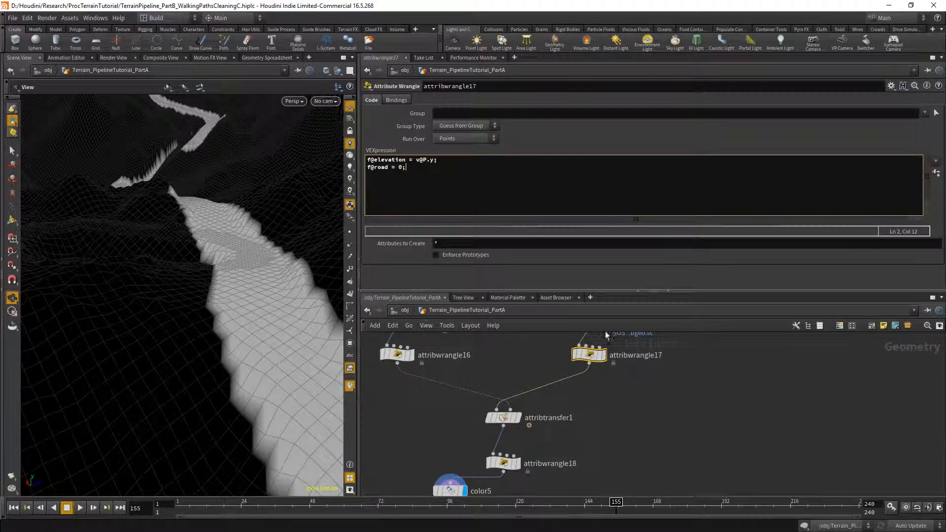
middle_drag(628, 367, 614, 397)
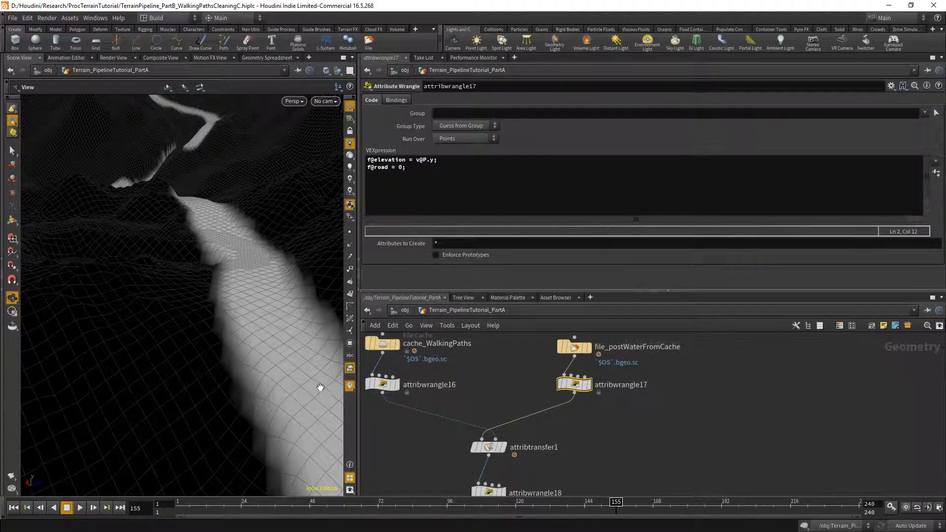
drag(321, 387, 256, 338)
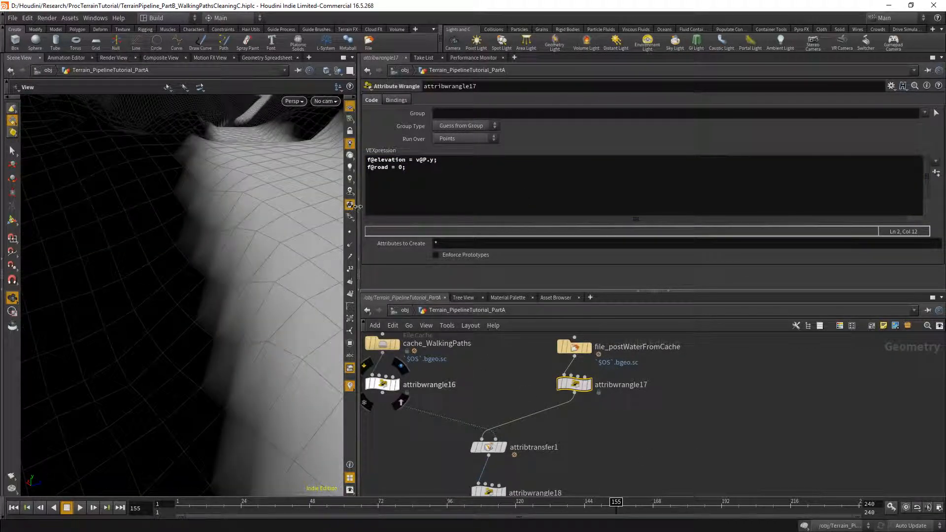
Comment out the road line in attribwrangle17 to compare the road's edges, and review attribtransfer1's conditions
click(367, 168)
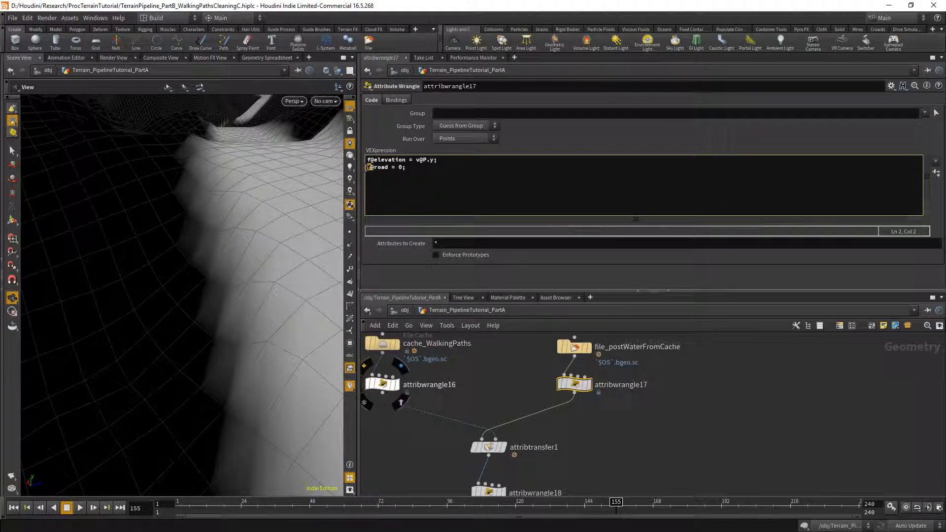
text(//)
click(635, 421)
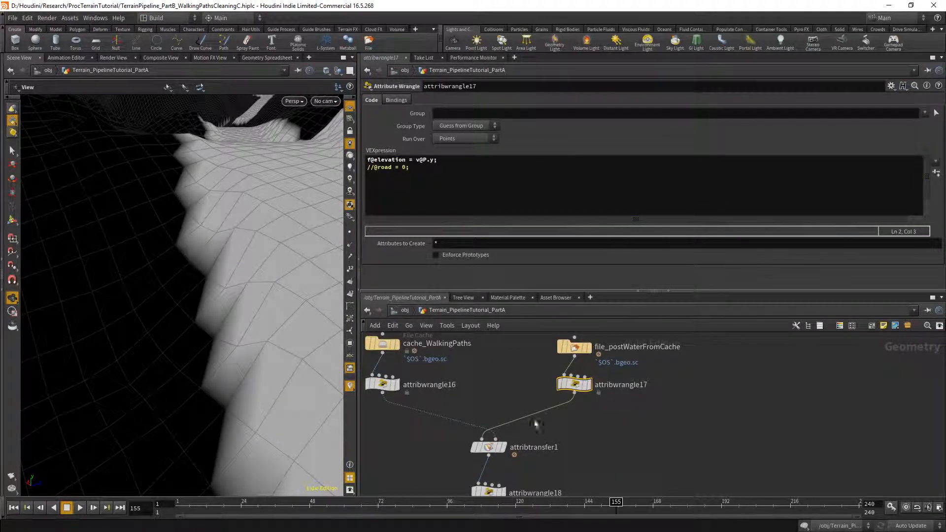
middle_drag(551, 486, 553, 447)
click(486, 397)
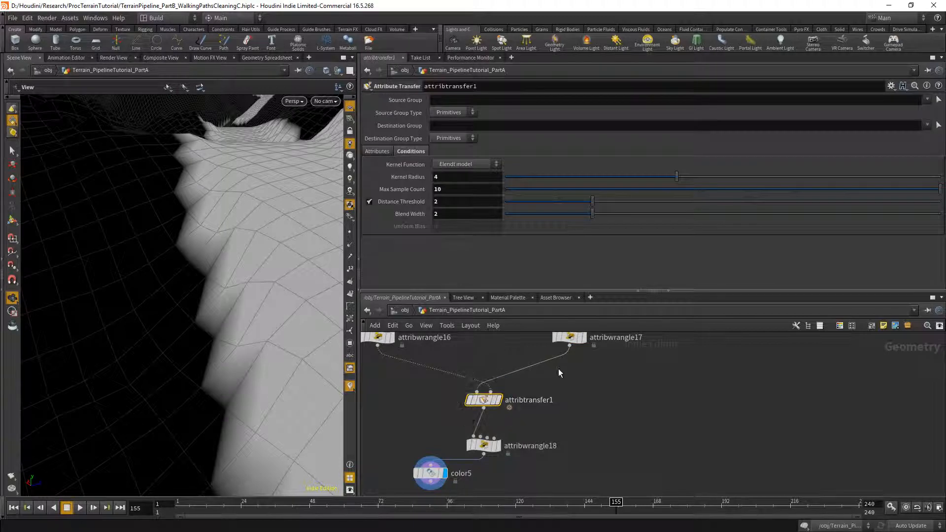
scroll(558, 375, up, 2)
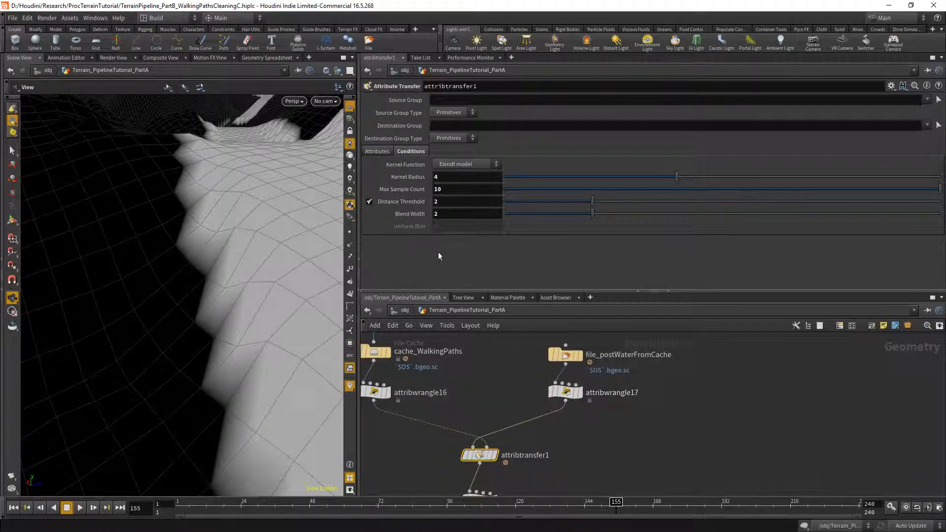
click(566, 395)
click(375, 169)
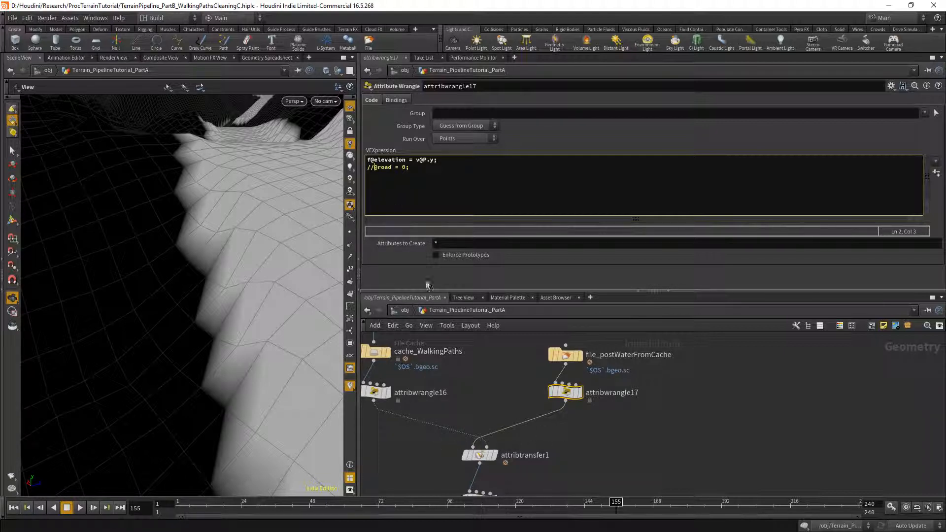
key(BackSpace)
key(BackSpace)
Rearrange the network so the terrain cache branch sits left of the walking paths, with attribtransfer1, attribwrangle18 and color5 between and below them
scroll(519, 377, down, 4)
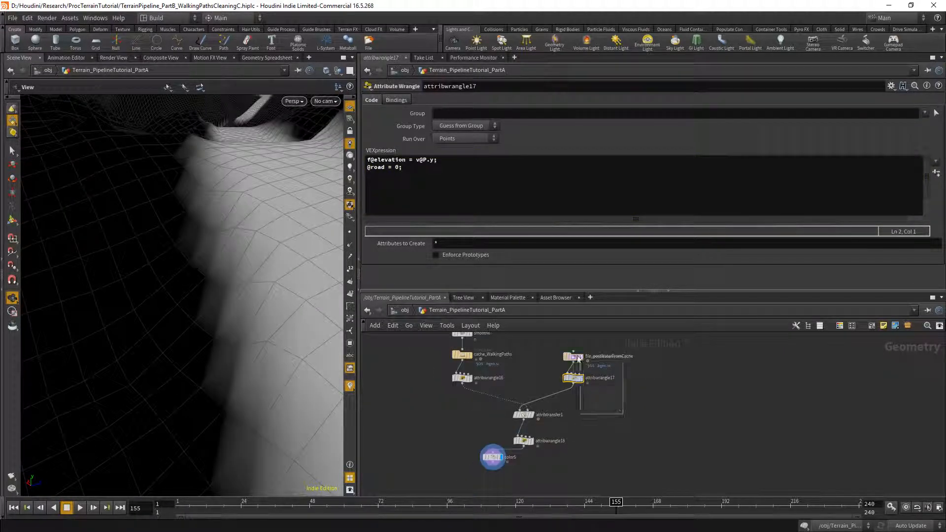
mouse_move(578, 360)
mouse_down()
mouse_move(380, 365)
mouse_move(393, 362)
mouse_up()
drag(499, 469, 601, 413)
drag(557, 440, 447, 423)
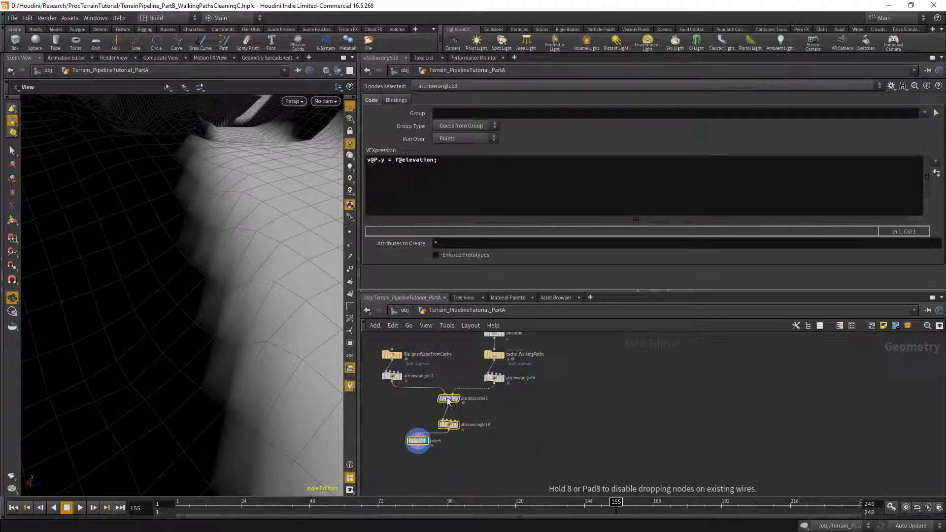
click(466, 446)
scroll(465, 447, up, 2)
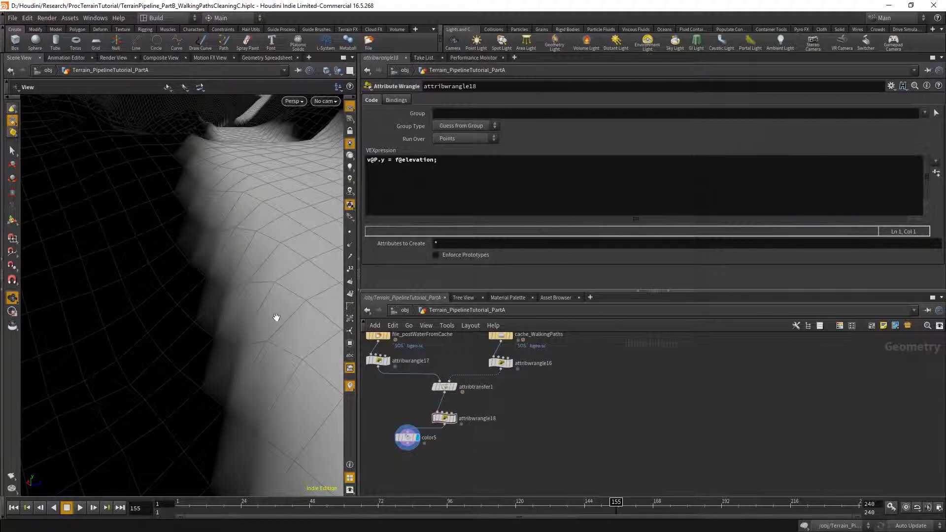
scroll(274, 318, down, 5)
scroll(275, 345, up, 3)
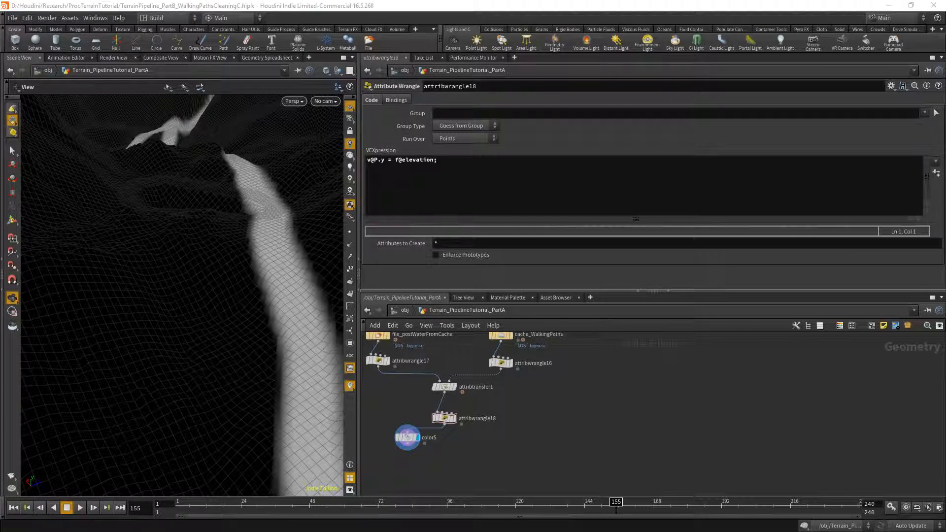
Display attribwrangle18's output to show the coloured terrain instead of the road mask
scroll(484, 412, up, 5)
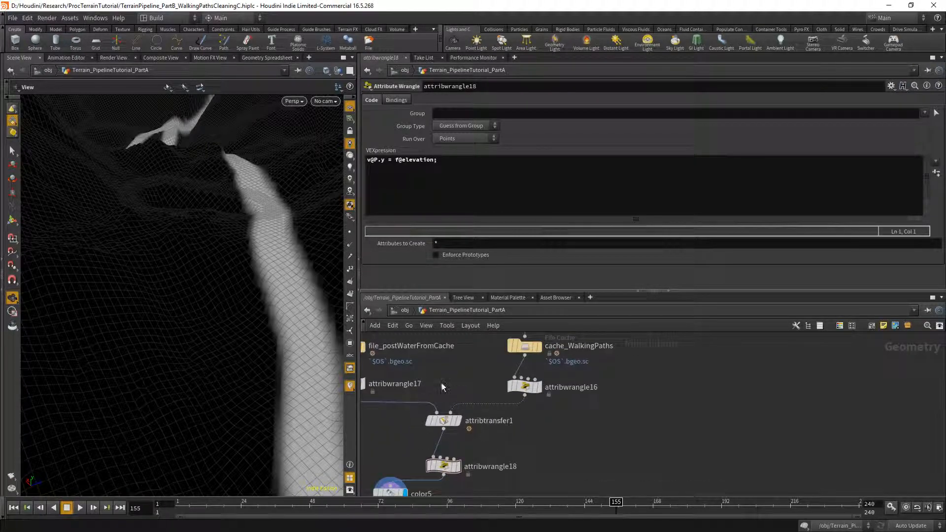
click(408, 364)
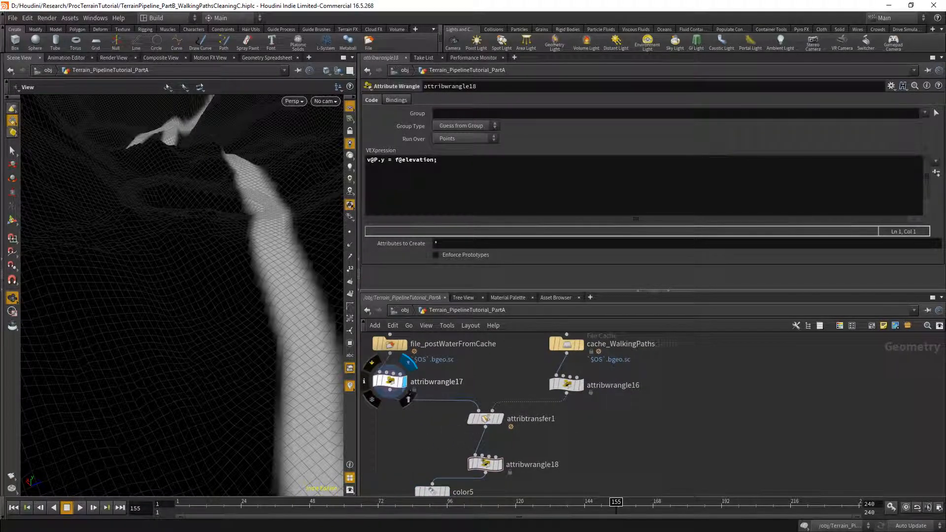
click(504, 447)
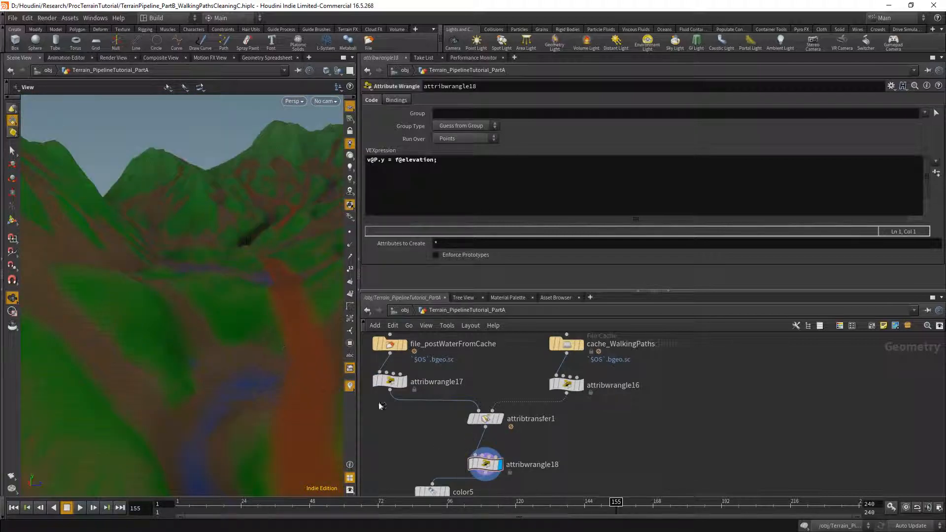
Add a Null node fed by attribwrangle18 and display its output
middle_drag(521, 390, 554, 412)
scroll(570, 420, up, 2)
middle_drag(551, 468, 562, 438)
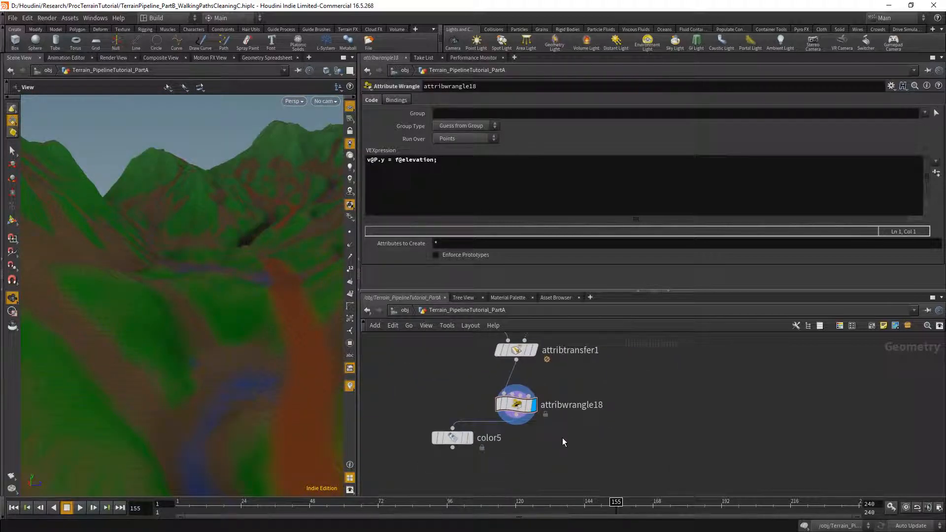
key(Tab)
text(nu)
key(Return)
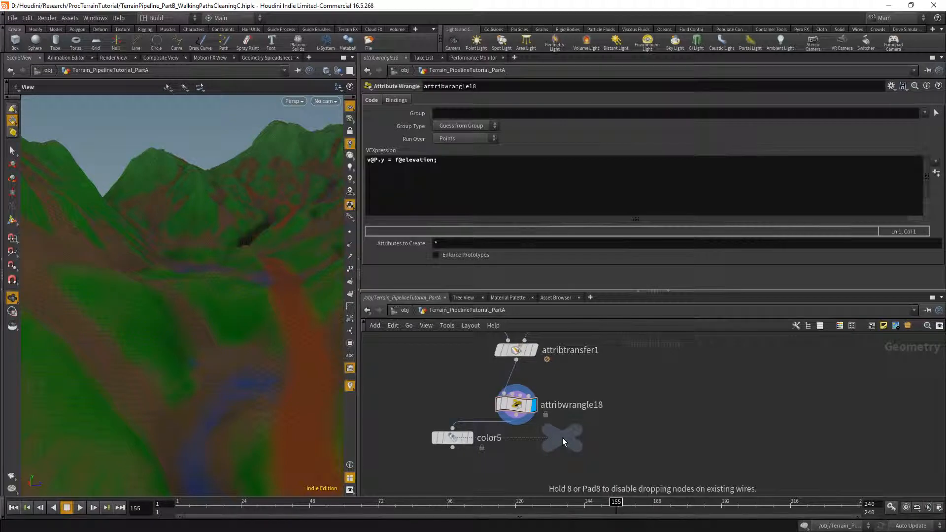
click(563, 438)
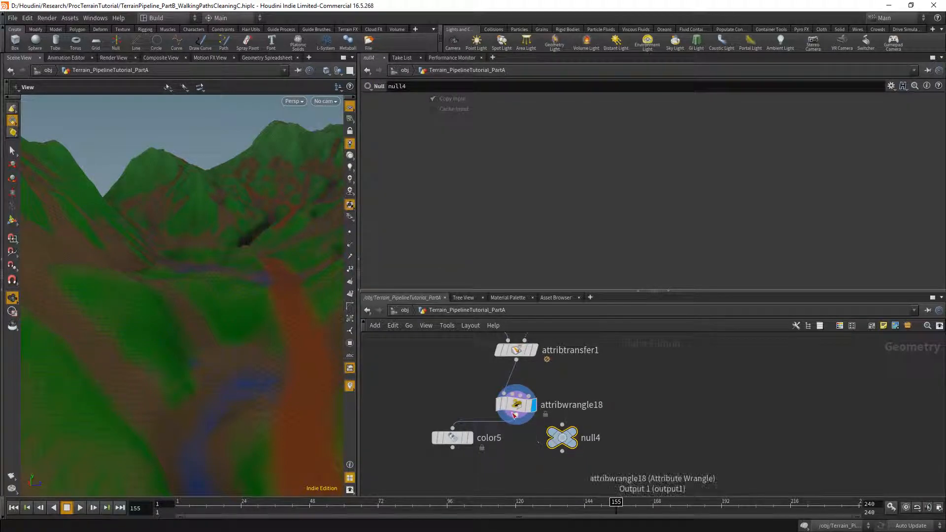
click(573, 432)
Lock null4 to keep its current geometry and place it directly below attribwrangle18
click(565, 443)
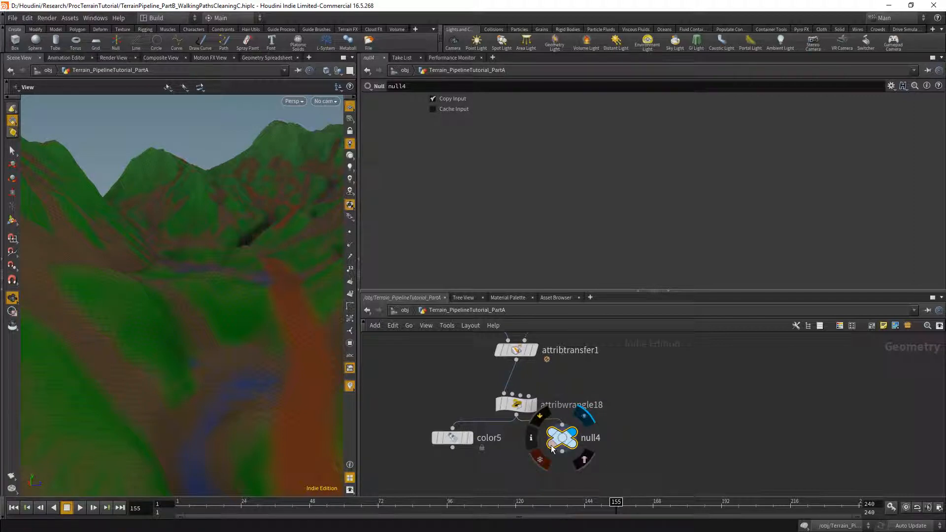
click(538, 463)
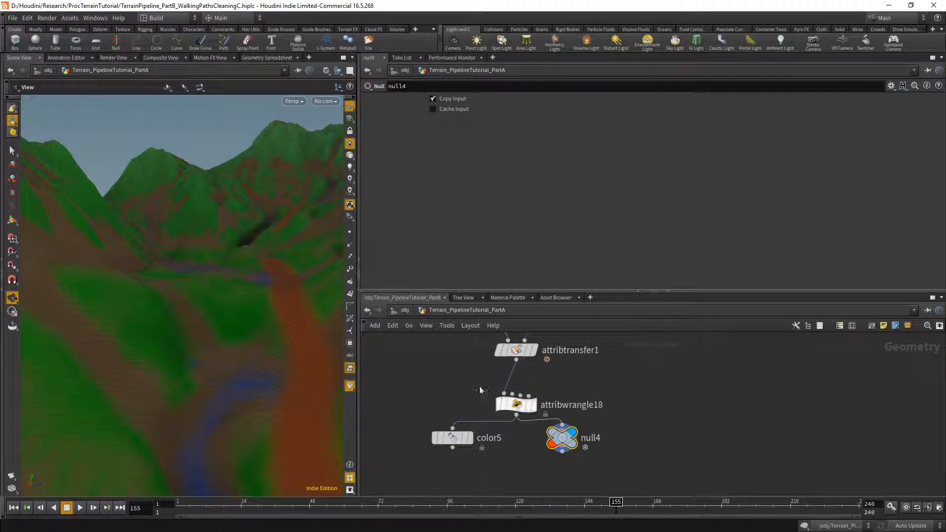
mouse_move(545, 439)
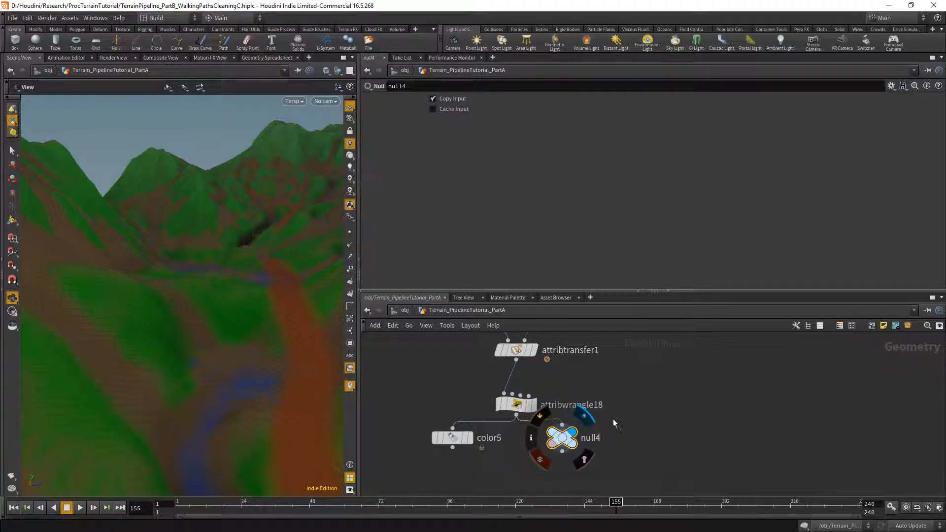
middle_drag(667, 389, 655, 450)
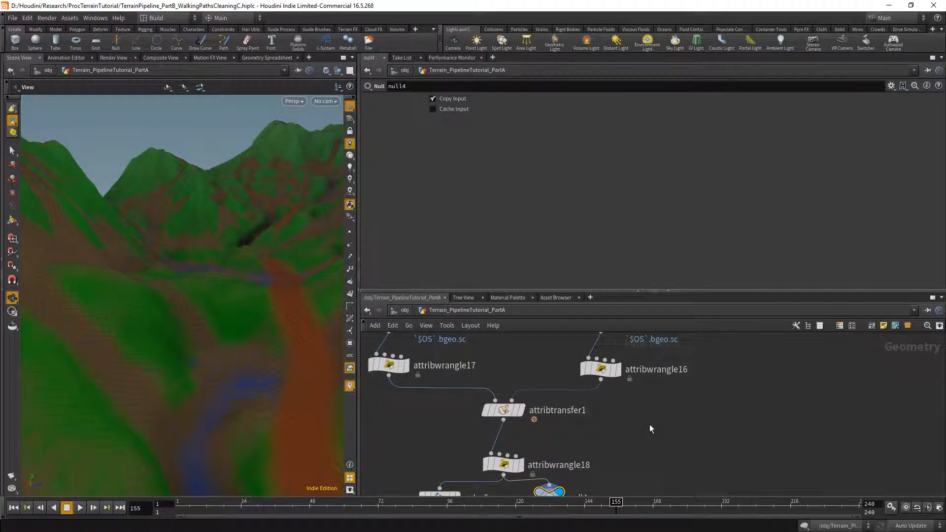
middle_drag(597, 436, 601, 407)
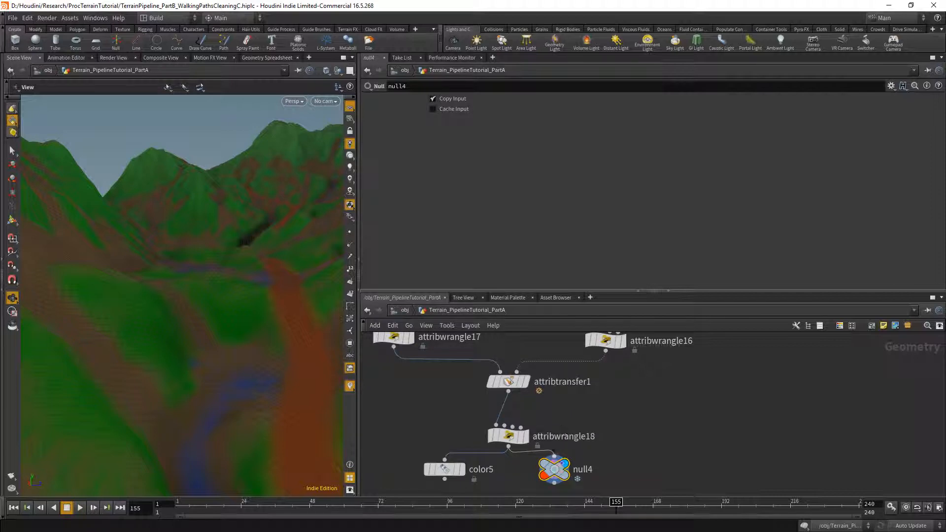
drag(554, 468, 510, 476)
middle_drag(617, 389, 601, 435)
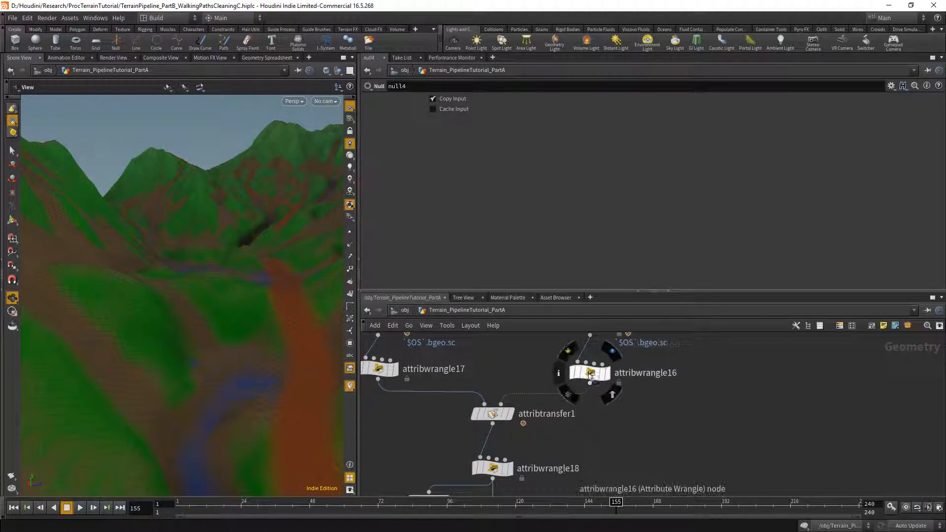
click(590, 373)
middle_drag(587, 374, 581, 428)
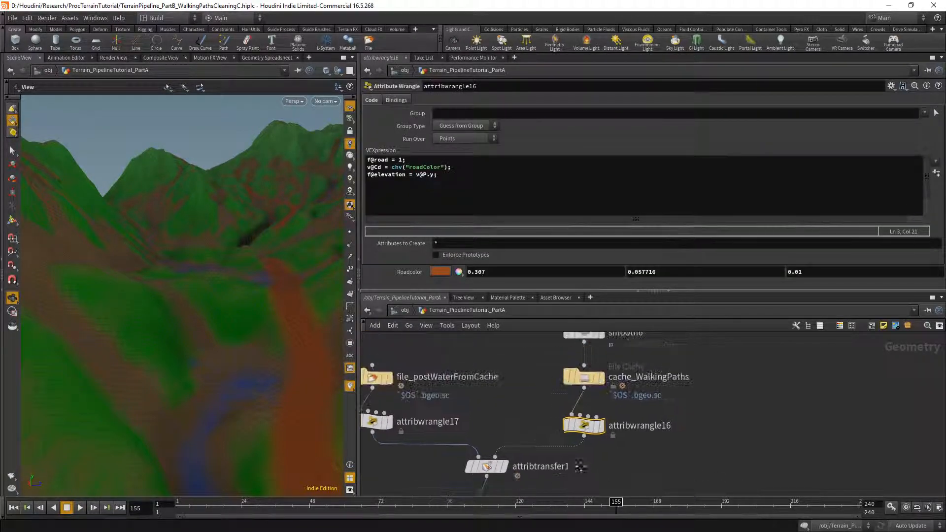
click(375, 423)
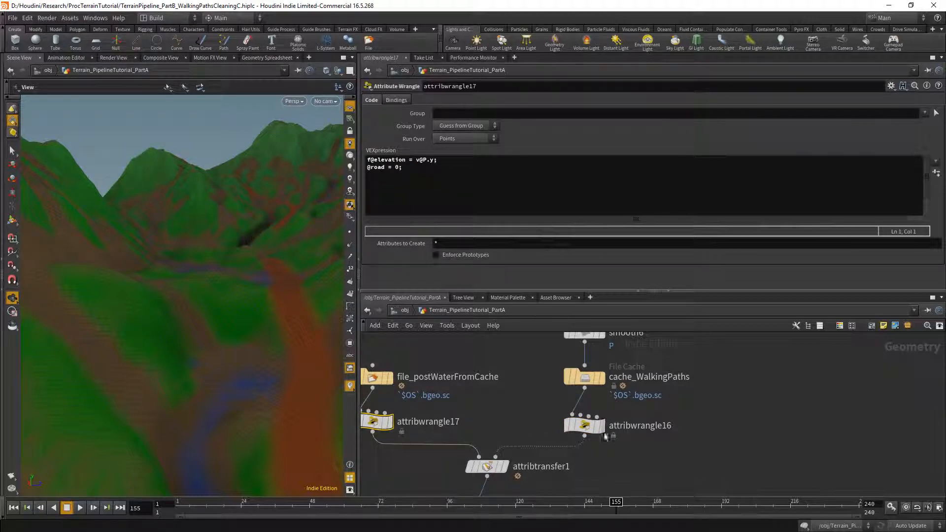
click(584, 425)
middle_drag(550, 415, 572, 382)
scroll(573, 382, up, 2)
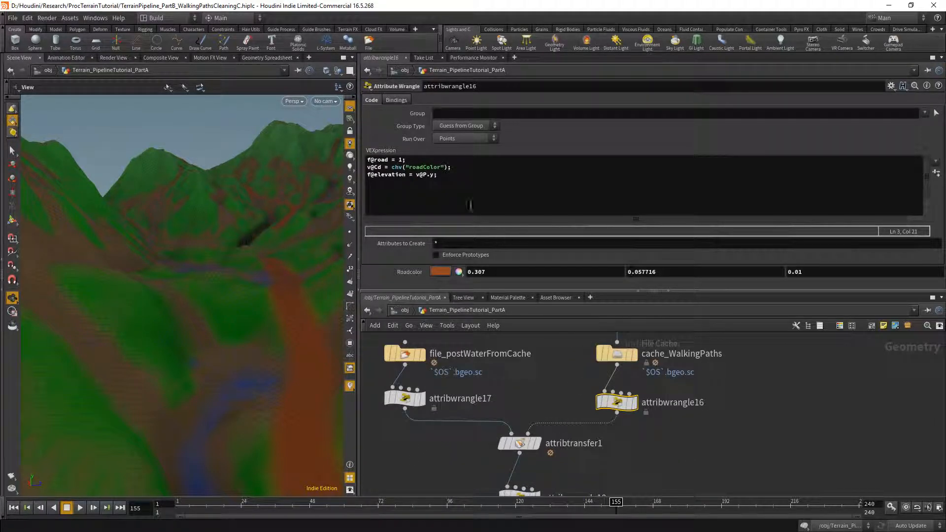
click(455, 176)
key(Return)
text(v@P.y = 0;)
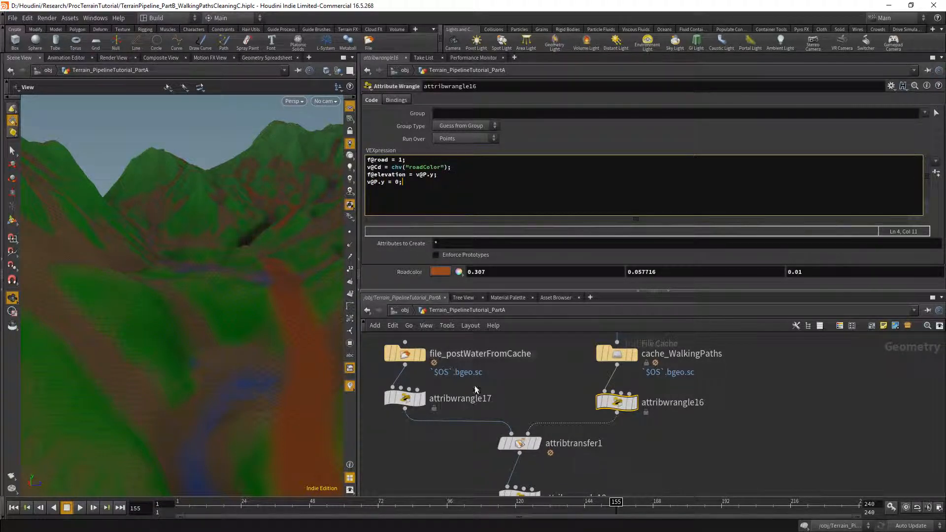
middle_drag(498, 390, 502, 354)
click(407, 364)
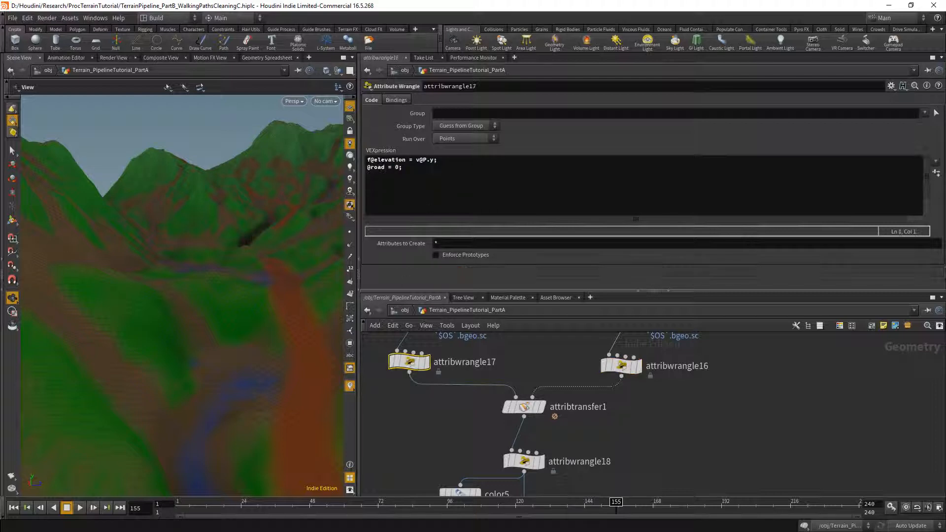
click(434, 169)
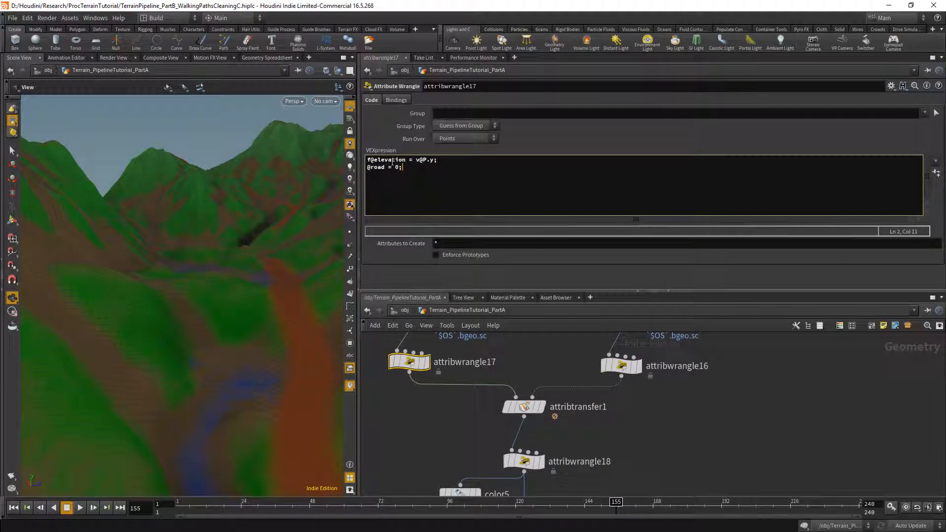
key(Return)
text(v@P.y = 0;)
middle_drag(601, 424, 599, 396)
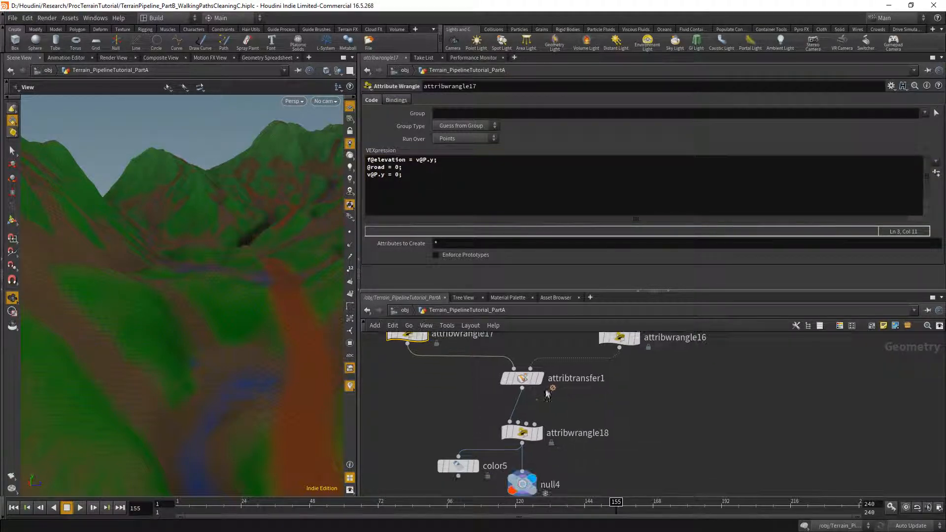
key(g)
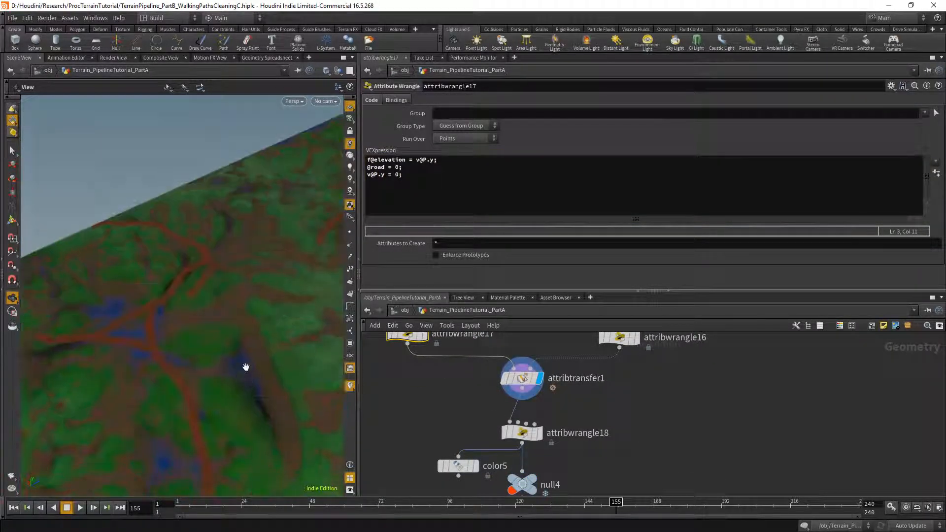
Display attribwrangle18's output and examine the road on the re-elevated terrain up close
scroll(199, 348, up, 5)
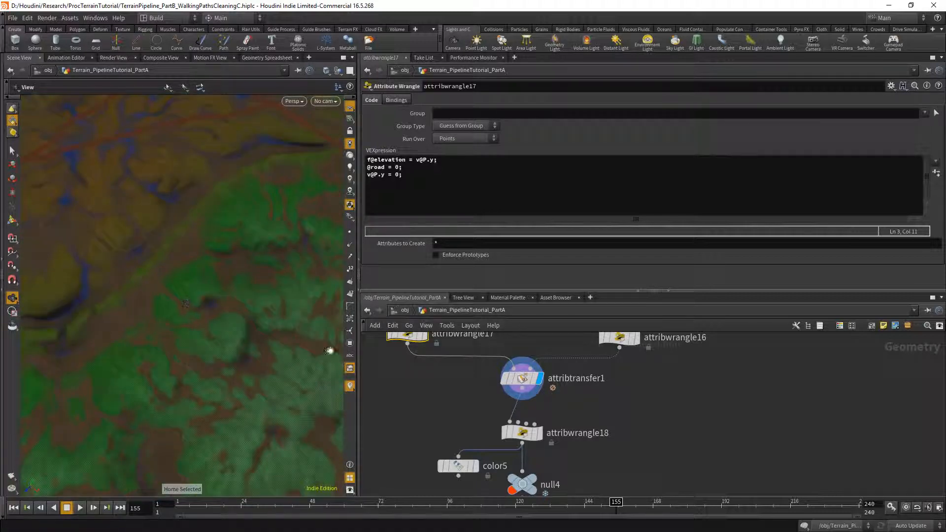
middle_drag(543, 451, 535, 429)
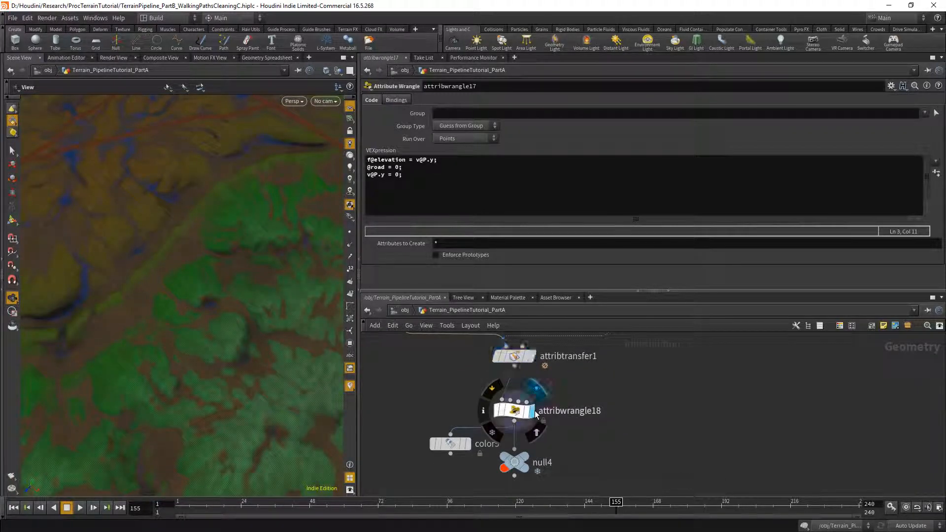
click(532, 411)
key(g)
scroll(152, 287, up, 3)
drag(153, 287, 209, 336)
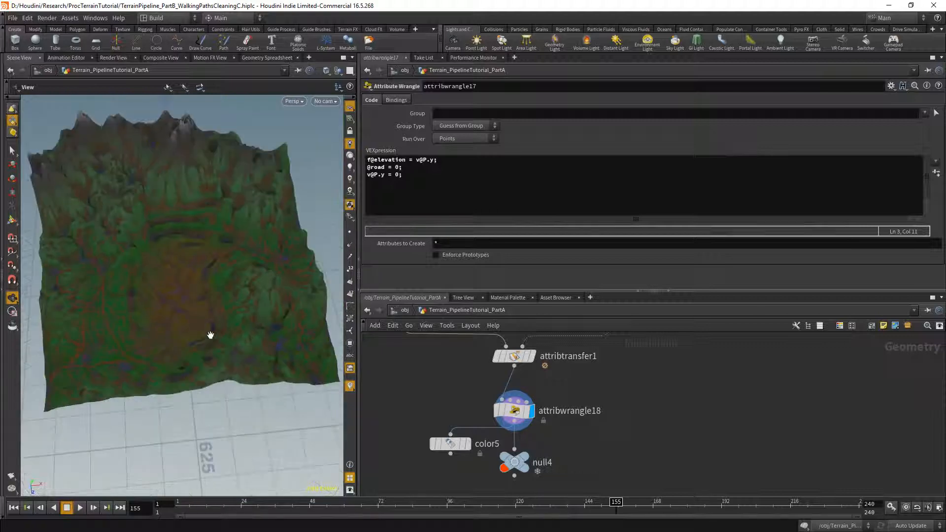
scroll(209, 336, up, 3)
drag(158, 275, 205, 306)
middle_drag(598, 482, 607, 406)
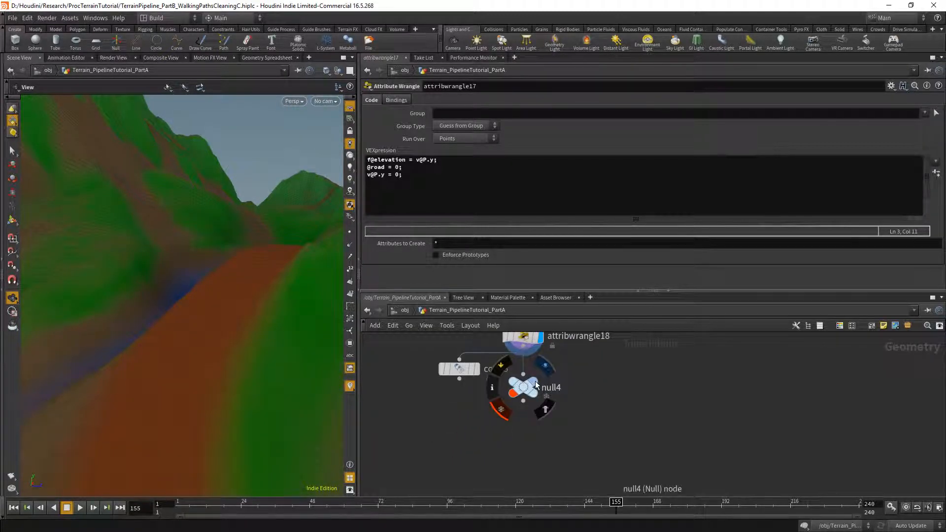
Compare the locked null4 geometry with attribwrangle18's output along the road beside the water
click(534, 382)
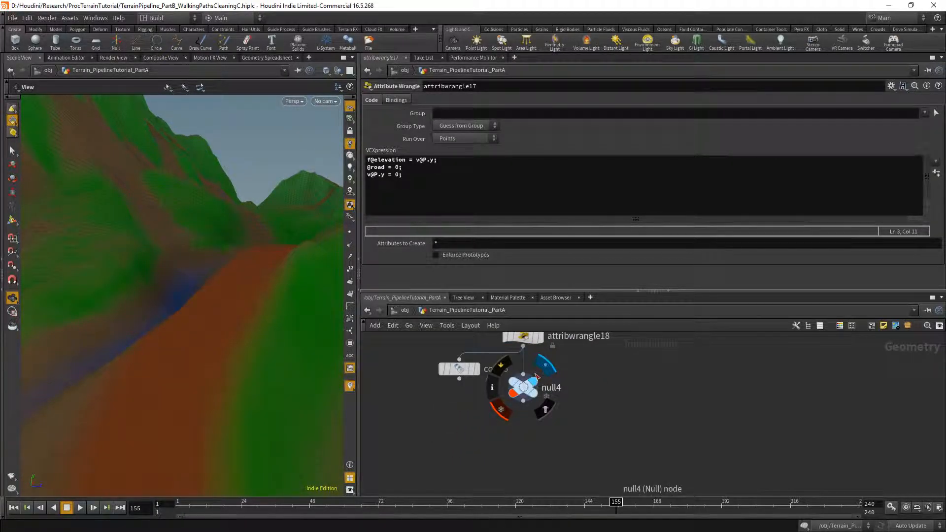
click(540, 336)
drag(219, 289, 198, 307)
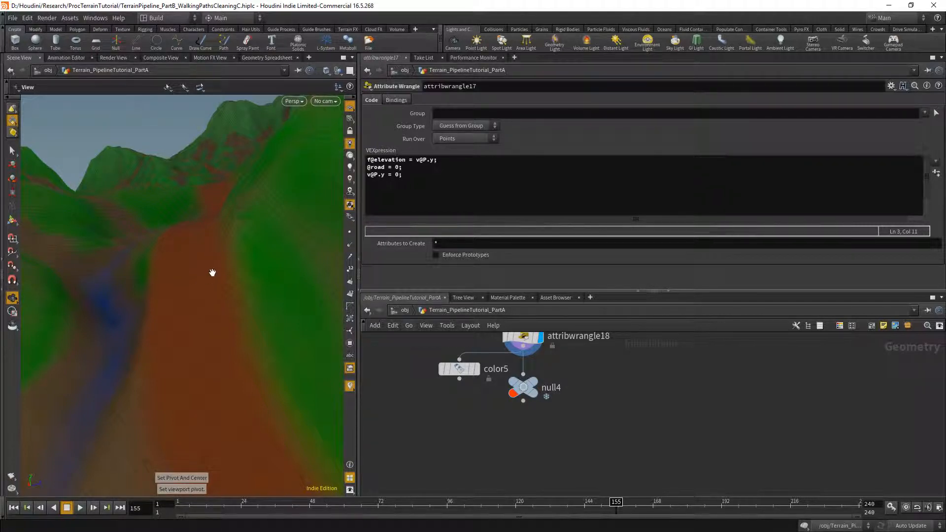
drag(213, 273, 193, 303)
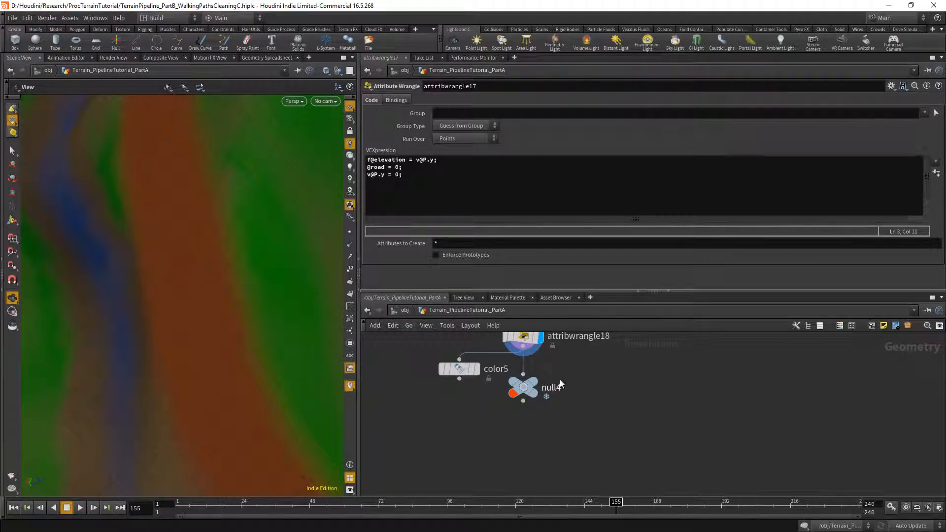
Display null4's locked result again and inspect the road and its slopes from several angles
middle_drag(559, 367, 554, 413)
mouse_move(532, 429)
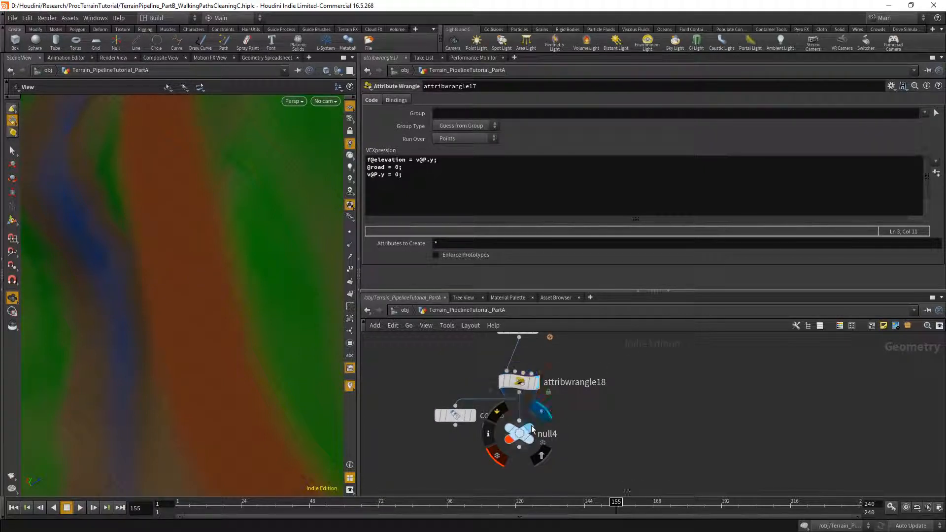
drag(249, 342, 251, 322)
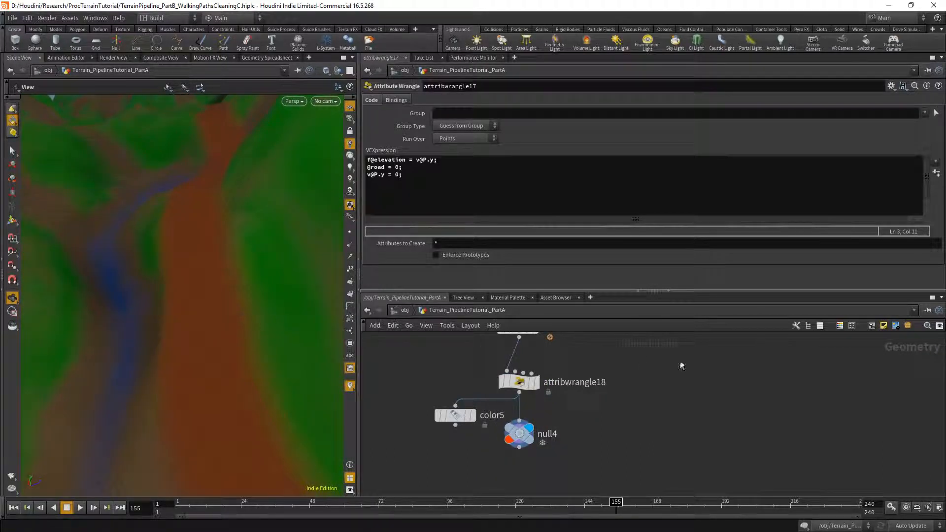
middle_drag(601, 334, 588, 418)
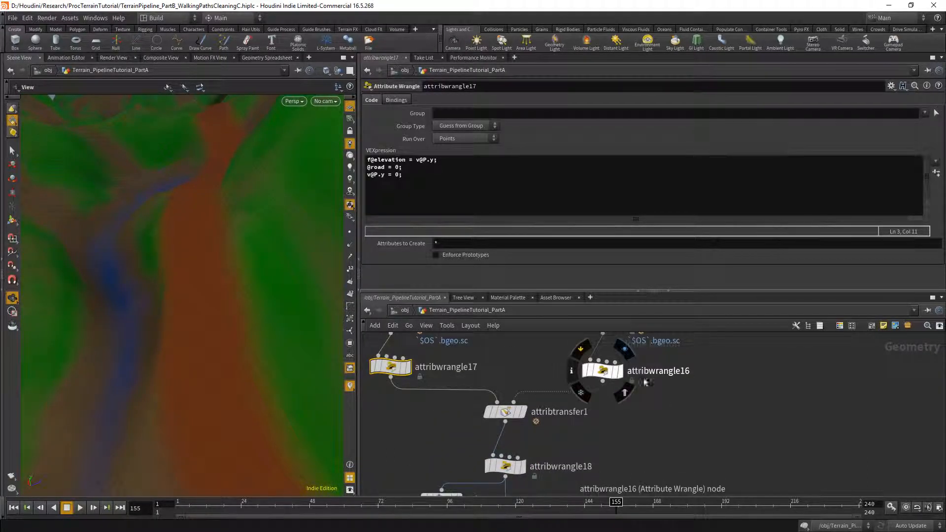
drag(179, 283, 206, 265)
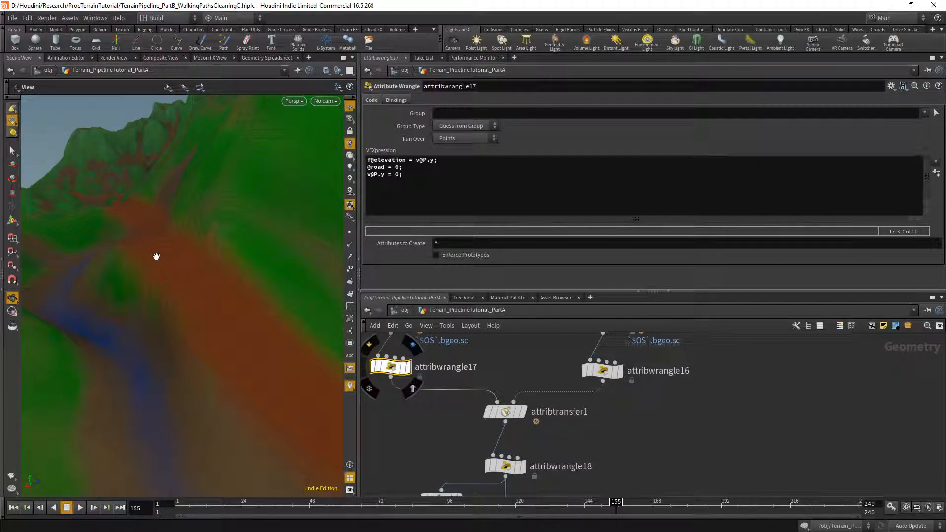
drag(154, 255, 228, 241)
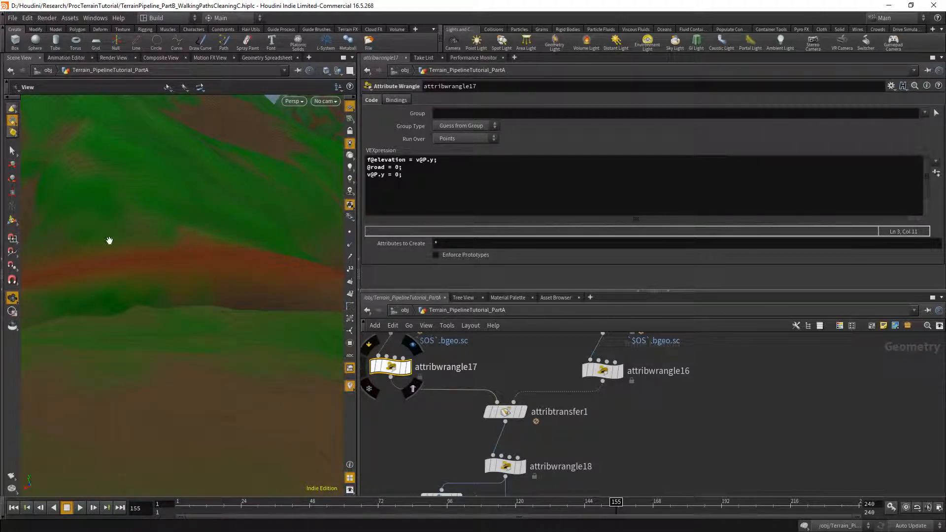
drag(217, 261, 173, 285)
drag(306, 329, 306, 323)
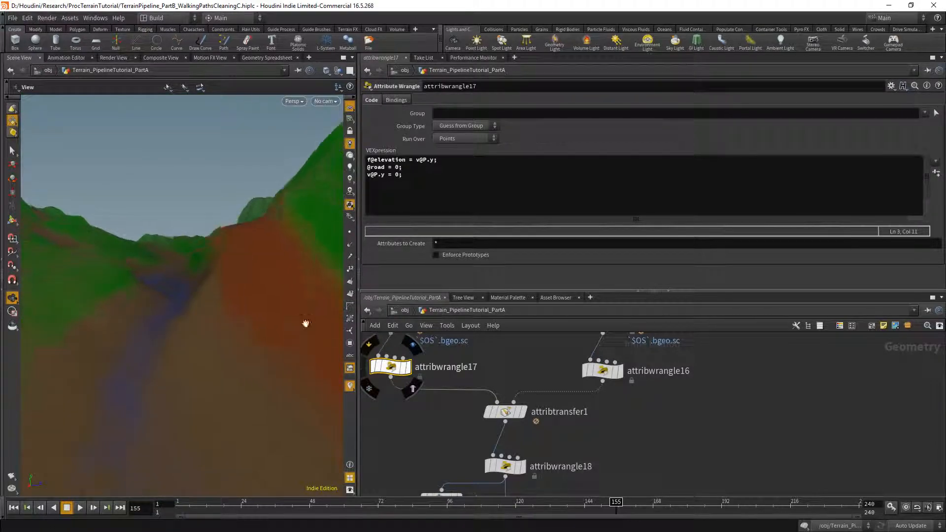
Display attribwrangle18's output and inspect where the road passes close to the water area
middle_drag(558, 441, 558, 432)
drag(558, 431, 537, 397)
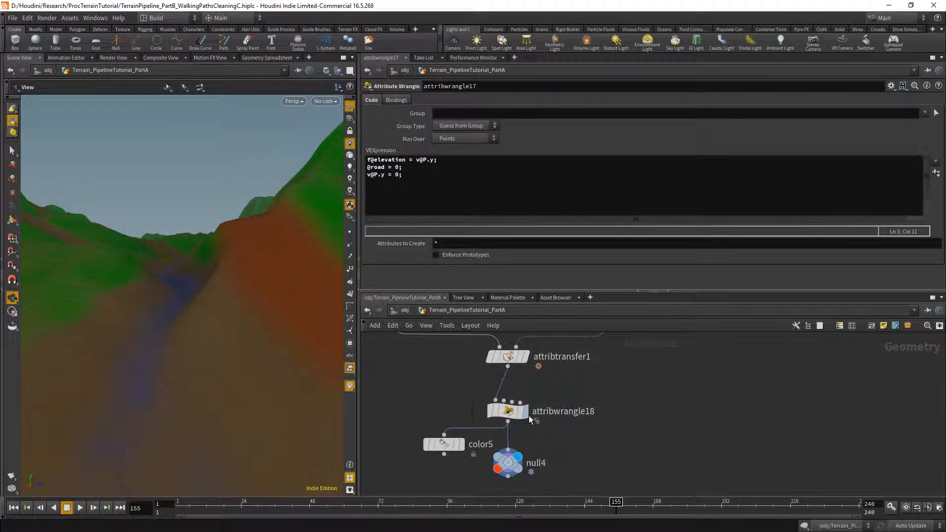
click(525, 412)
drag(220, 243, 209, 345)
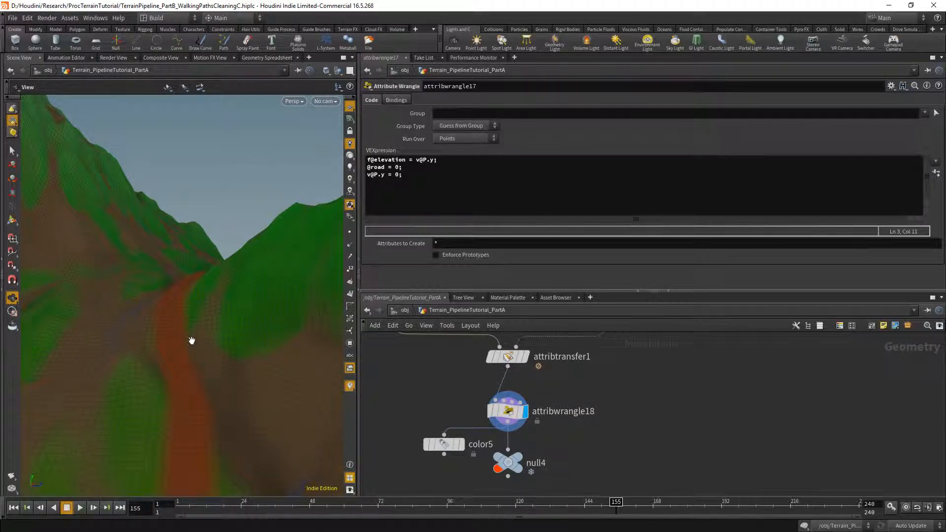
drag(191, 340, 222, 338)
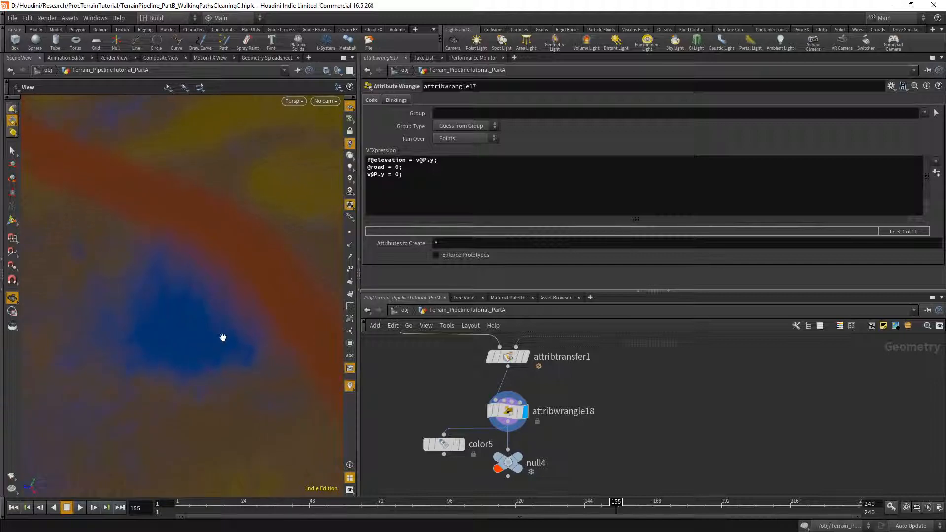
Move attribtransfer1, attribwrangle18, color5 and null4 down together to make room below the two input wrangles
scroll(616, 453, down, 4)
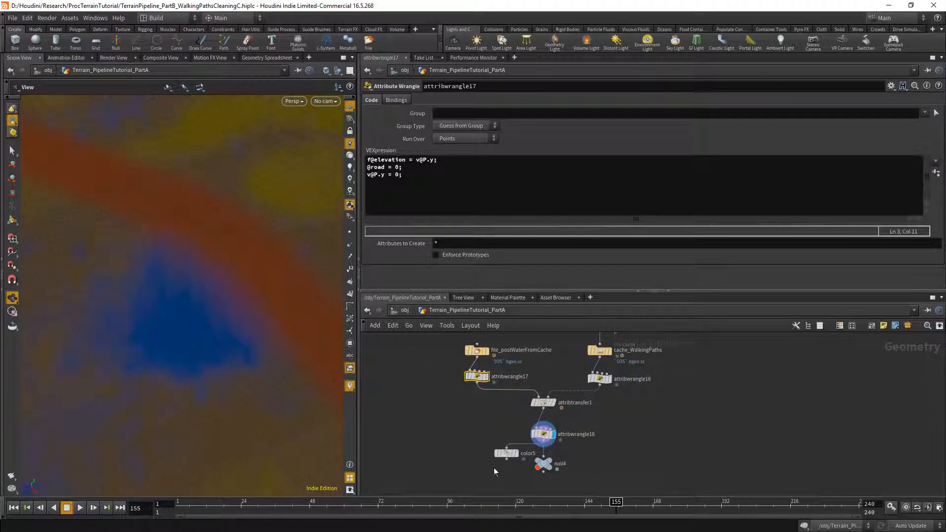
drag(494, 468, 545, 456)
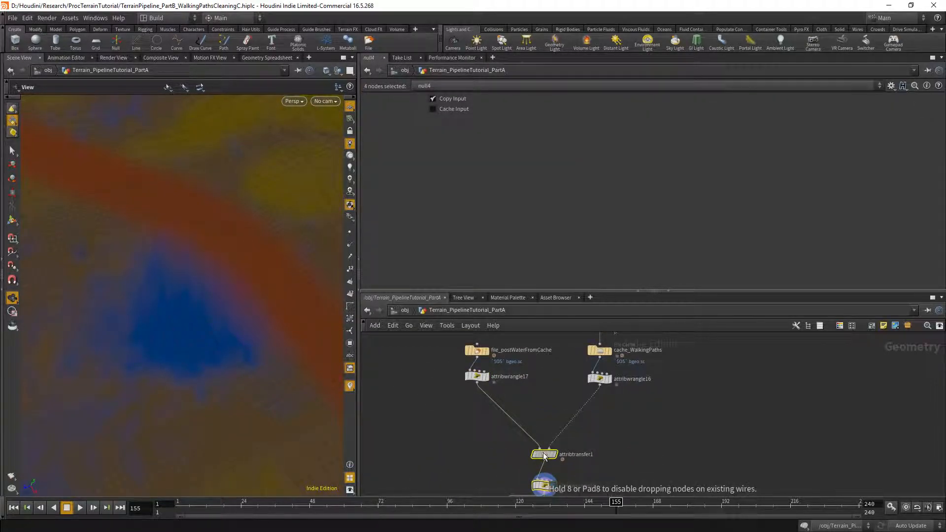
click(539, 406)
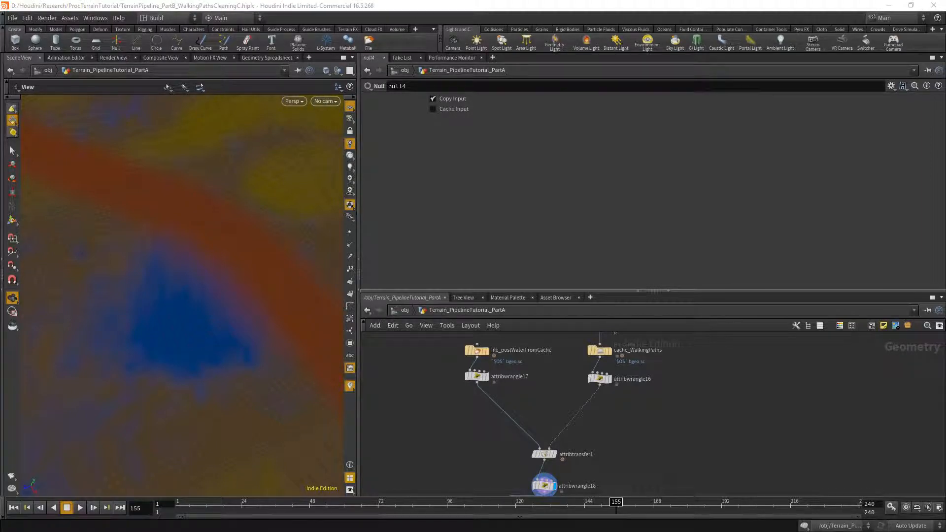
scroll(550, 394, up, 2)
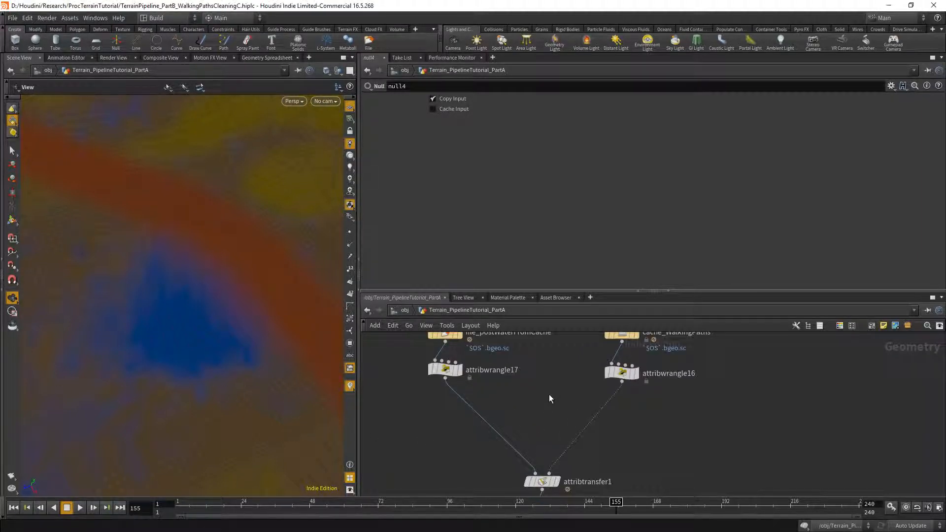
Add a second Attribute Transfer node between the two input wrangles and attribtransfer1
key(Tab)
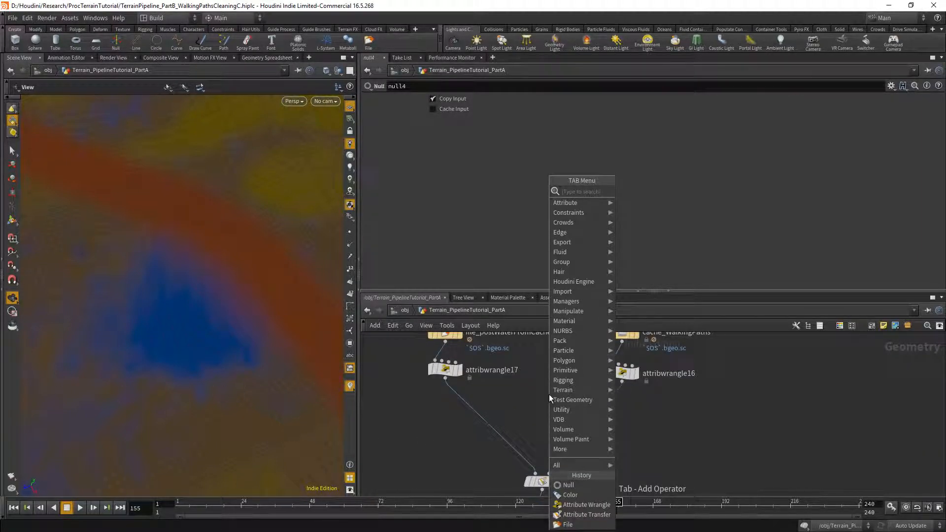
text(tr)
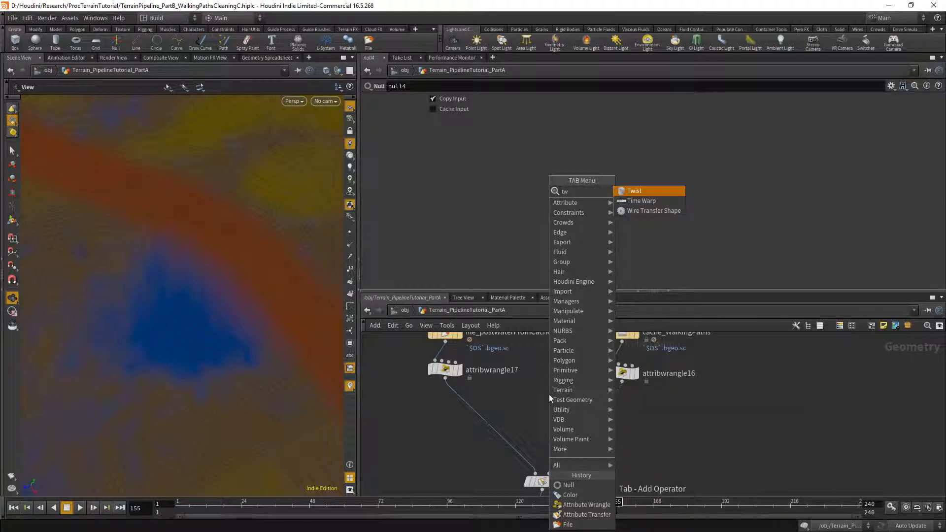
text(a)
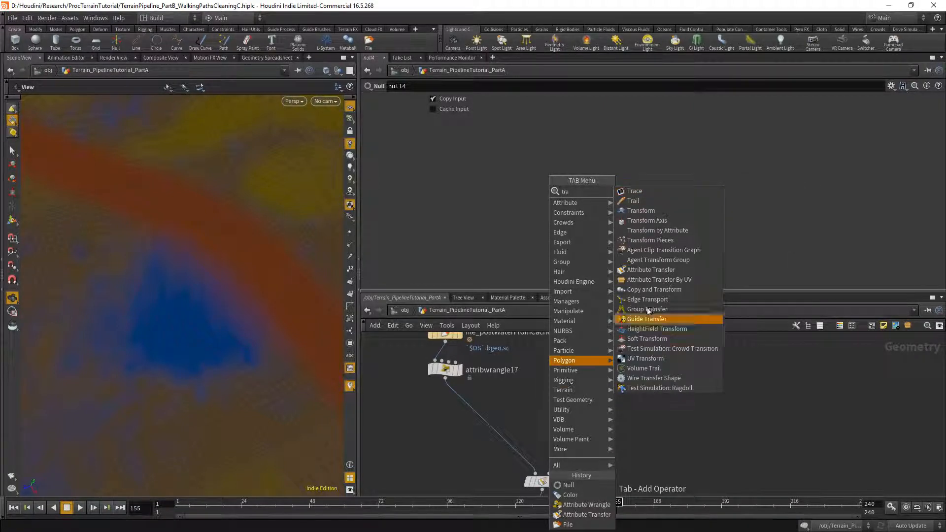
click(656, 271)
click(525, 404)
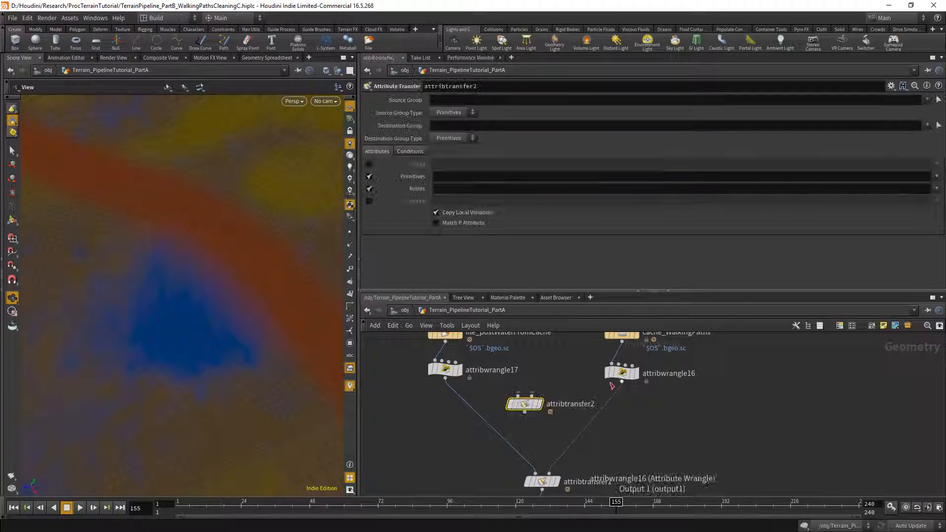
Wire attribwrangle16 into the new Attribute Transfer's first input and attribwrangle17 into its second, placing the node above attribtransfer1
click(517, 396)
click(517, 396)
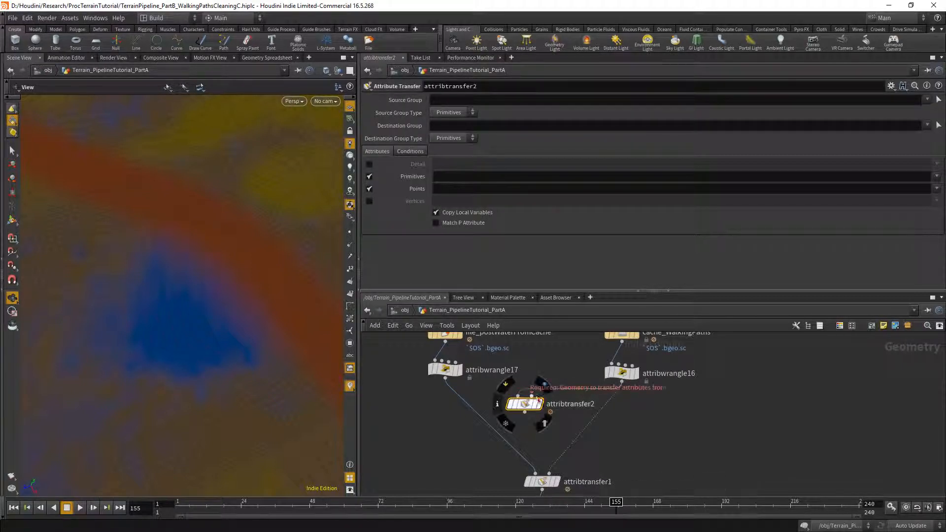
click(532, 396)
click(446, 379)
drag(530, 405, 547, 405)
Turn off primitive attributes on attribtransfer2 and set it to transfer only the water point attribute
click(370, 176)
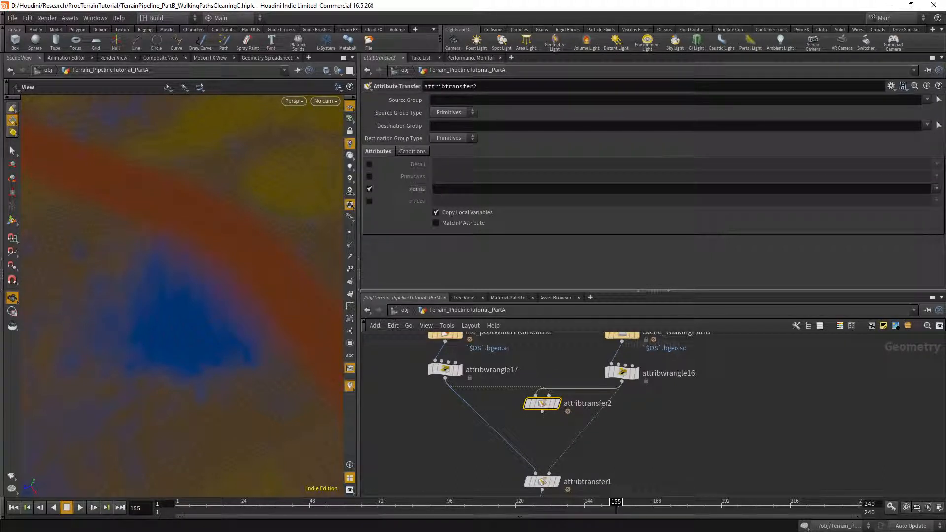
click(936, 188)
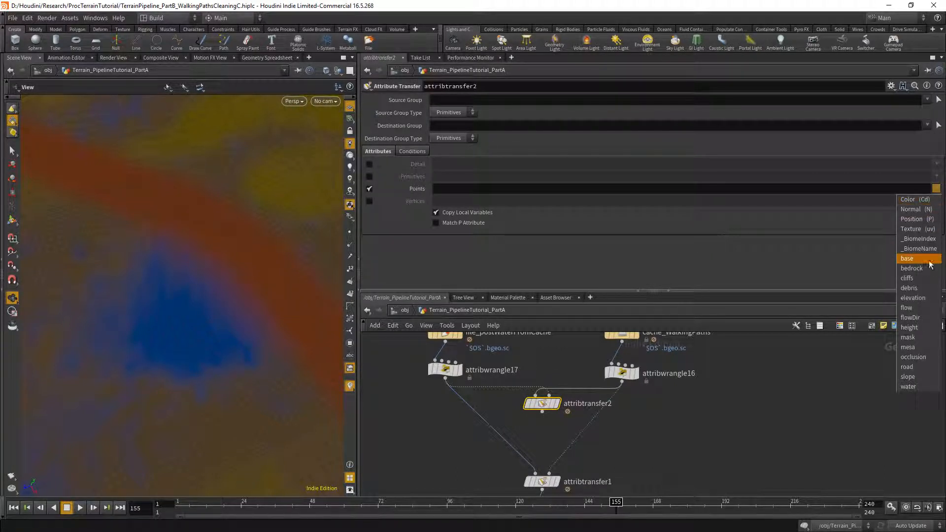
click(930, 387)
Turn off the transfer of primitive attributes on attribtransfer1
middle_drag(791, 438, 803, 310)
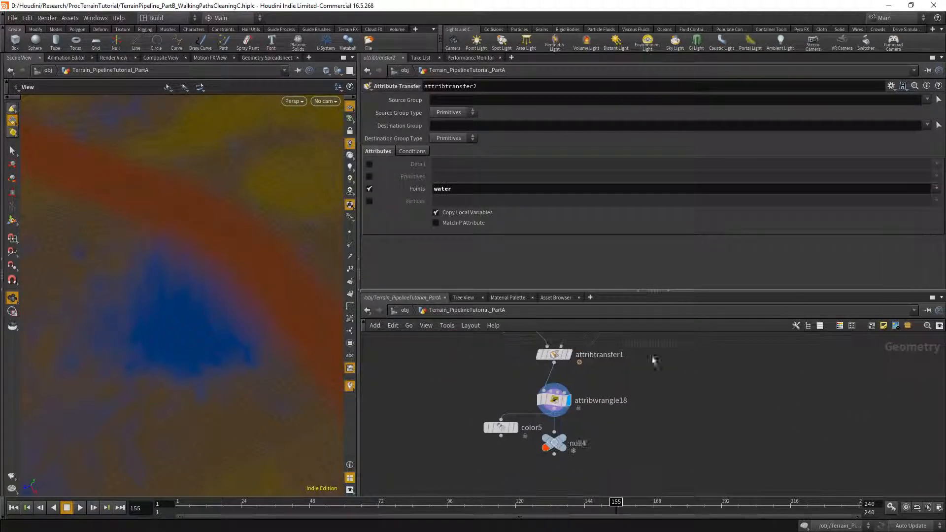
click(554, 356)
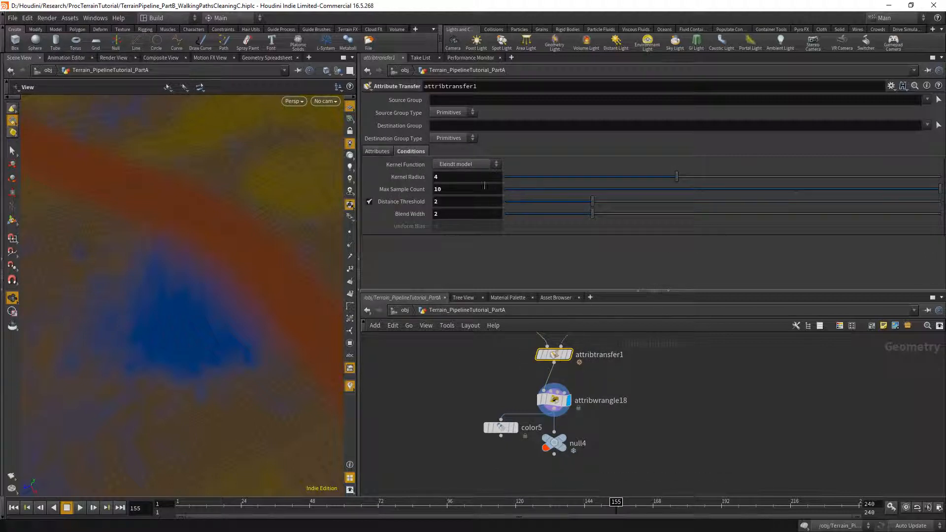
click(369, 153)
click(936, 190)
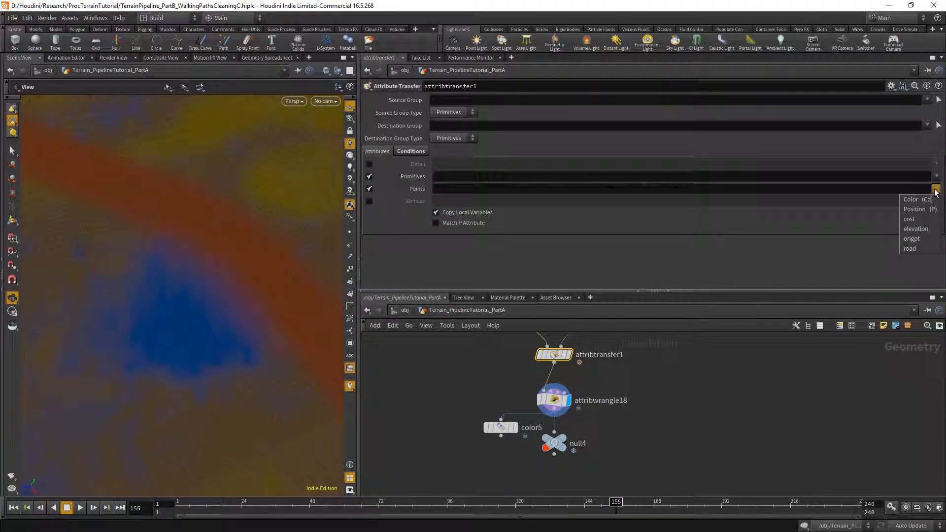
click(539, 160)
click(370, 176)
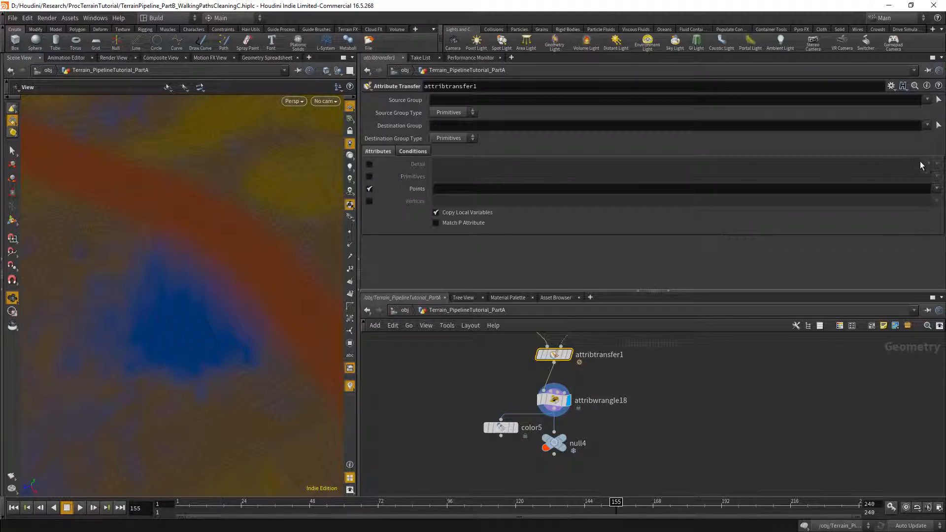
click(936, 189)
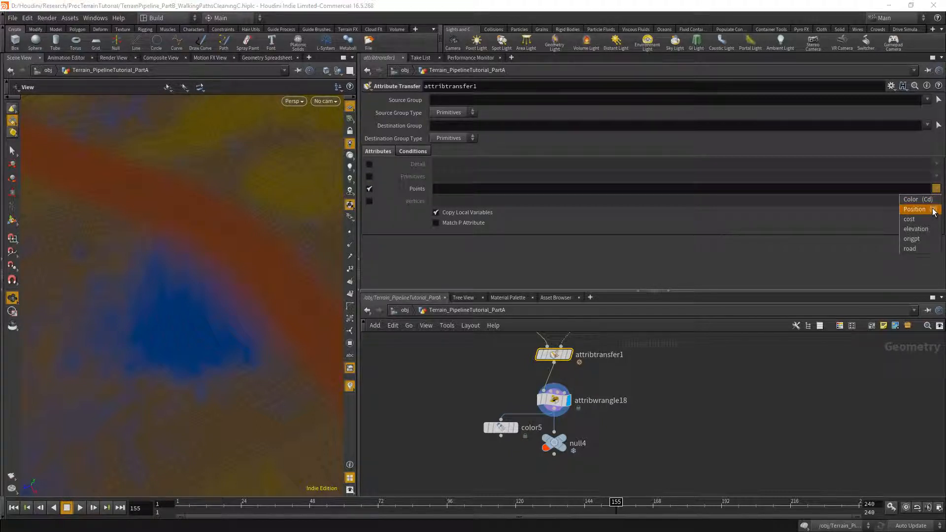
click(920, 209)
click(936, 189)
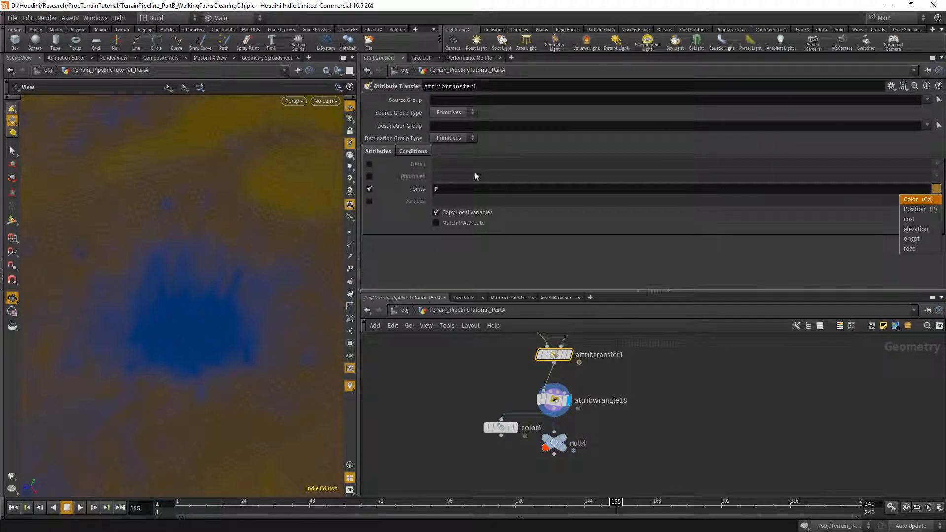
click(475, 188)
click(468, 189)
key(BackSpace)
Limit the point attributes transferred by attribtransfer1 to Cd, elevation and road
click(935, 192)
click(912, 217)
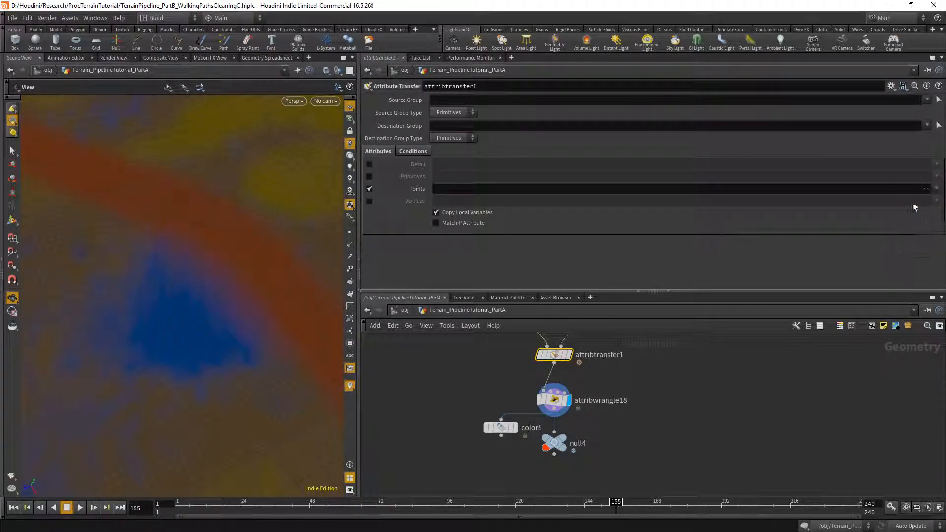
click(938, 191)
click(924, 231)
click(936, 190)
click(917, 249)
drag(137, 213, 159, 192)
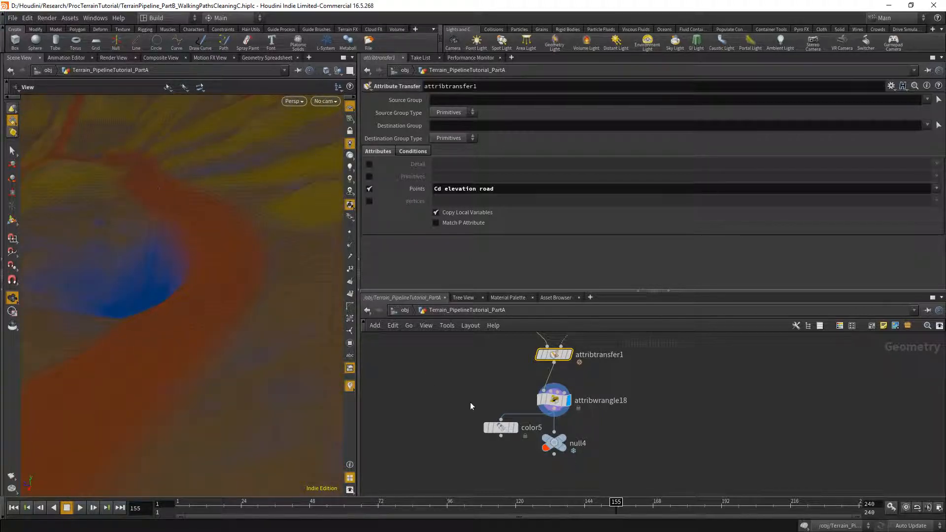
Display attribtransfer2 and add a PolyCut node directly beneath it, wired to its output
middle_drag(505, 379, 465, 436)
middle_drag(543, 402, 537, 441)
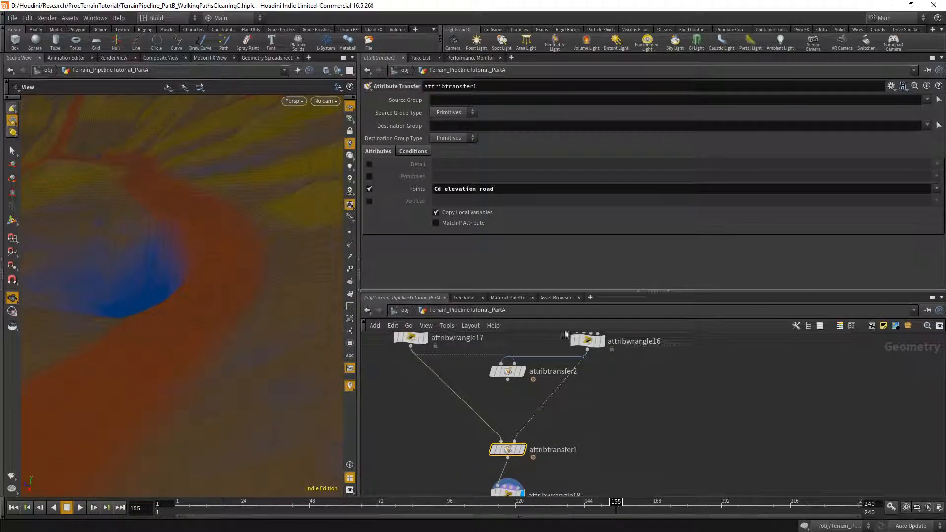
click(508, 371)
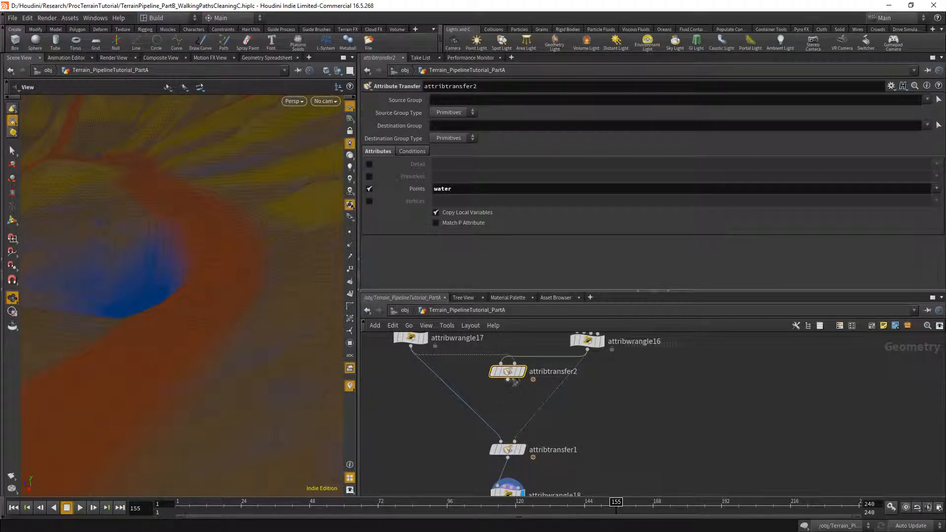
click(521, 372)
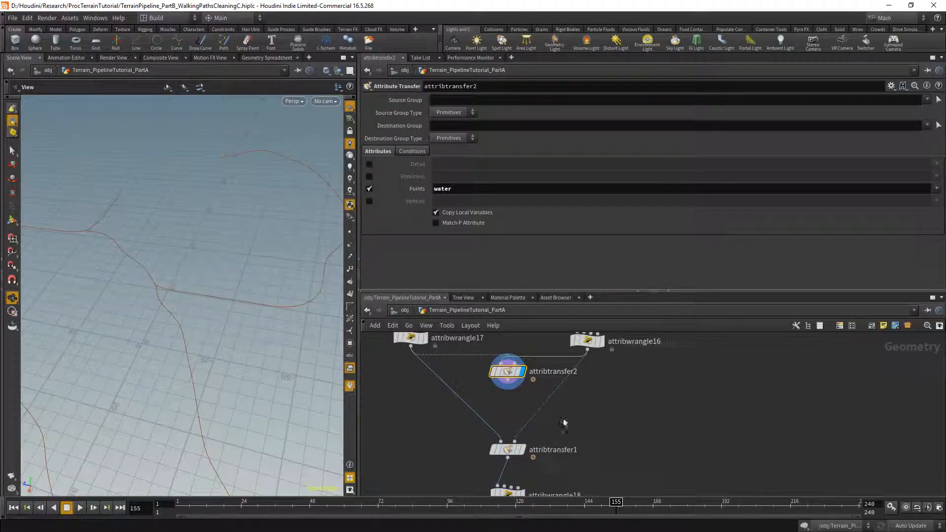
scroll(517, 398, up, 1)
key(Tab)
text(fu)
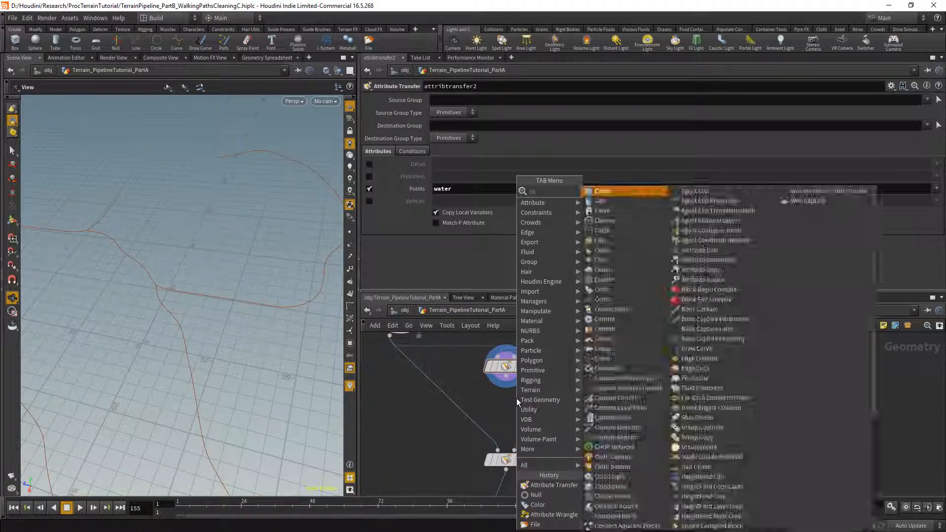
key(Return)
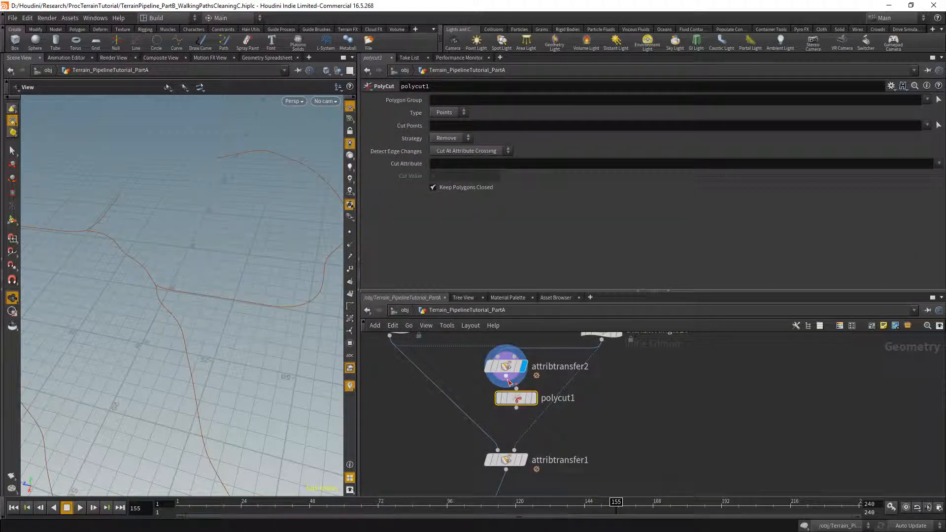
click(508, 400)
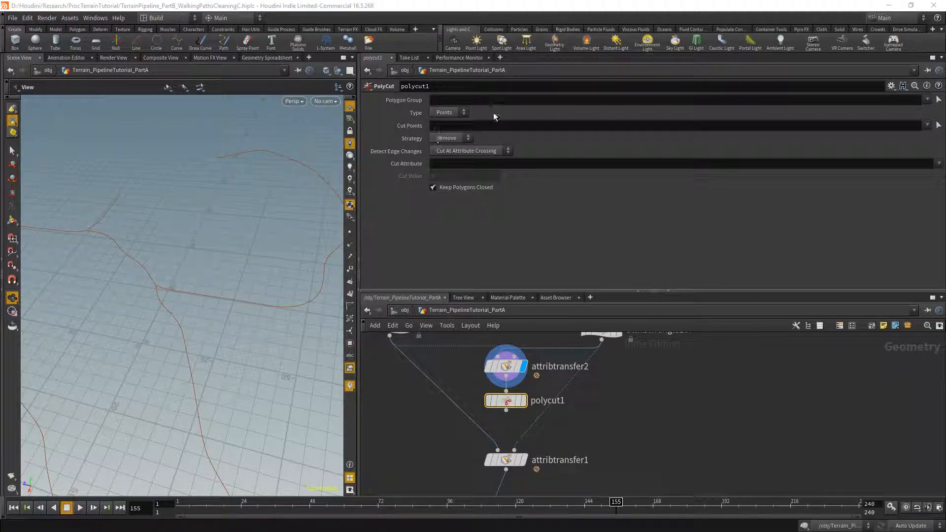
click(487, 126)
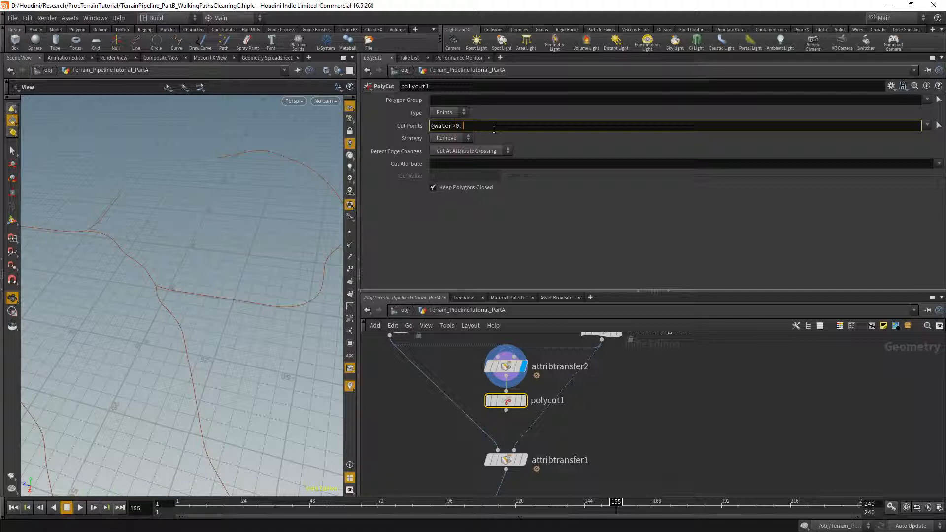
key(Return)
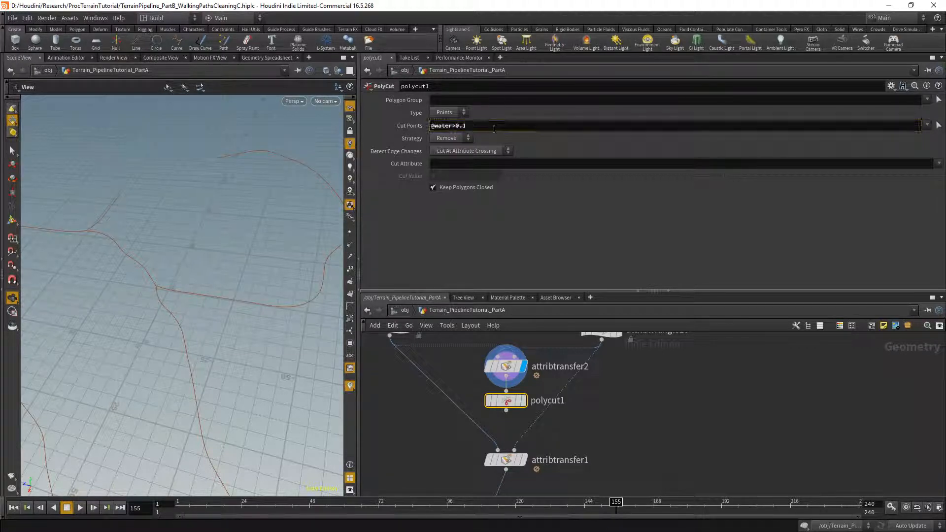
click(523, 401)
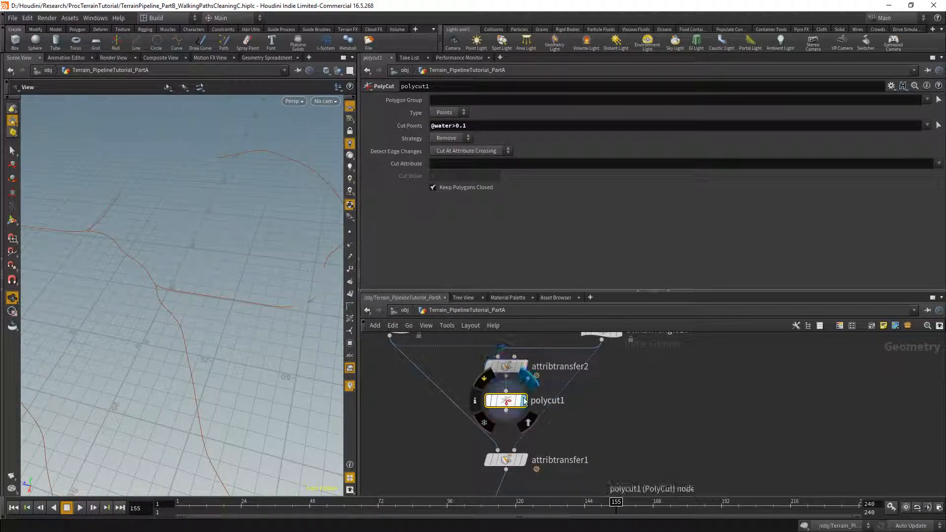
middle_drag(284, 325, 209, 287)
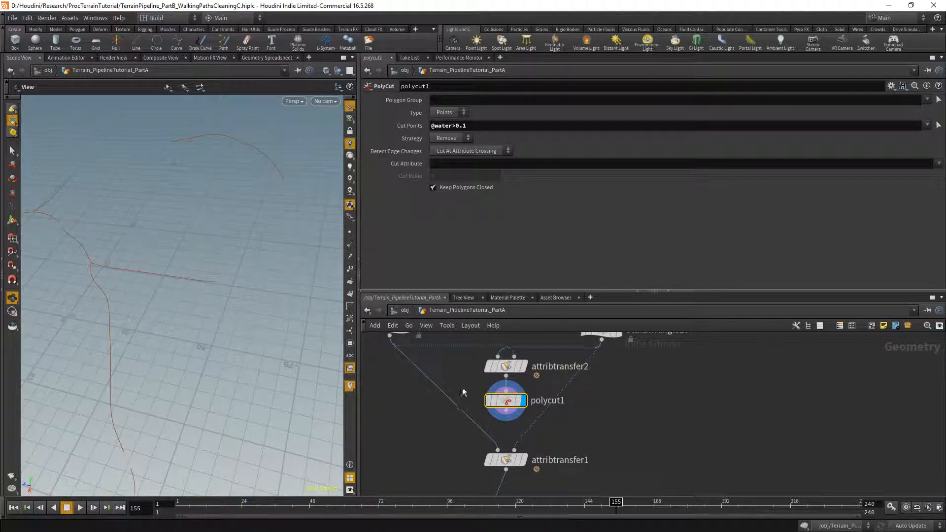
Wire polycut1's output into attribtransfer1's second input and display attribwrangle18
mouse_move(487, 400)
click(506, 412)
click(514, 449)
middle_drag(551, 460, 537, 379)
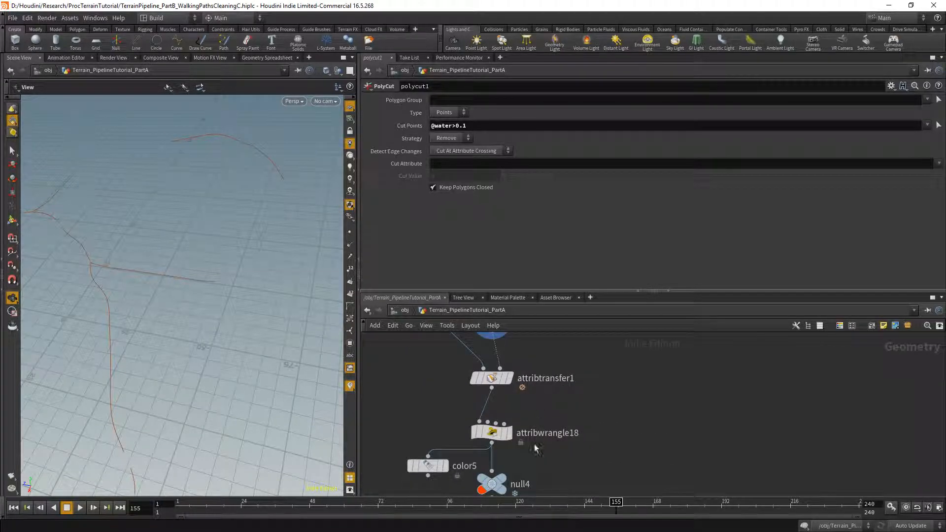
click(509, 433)
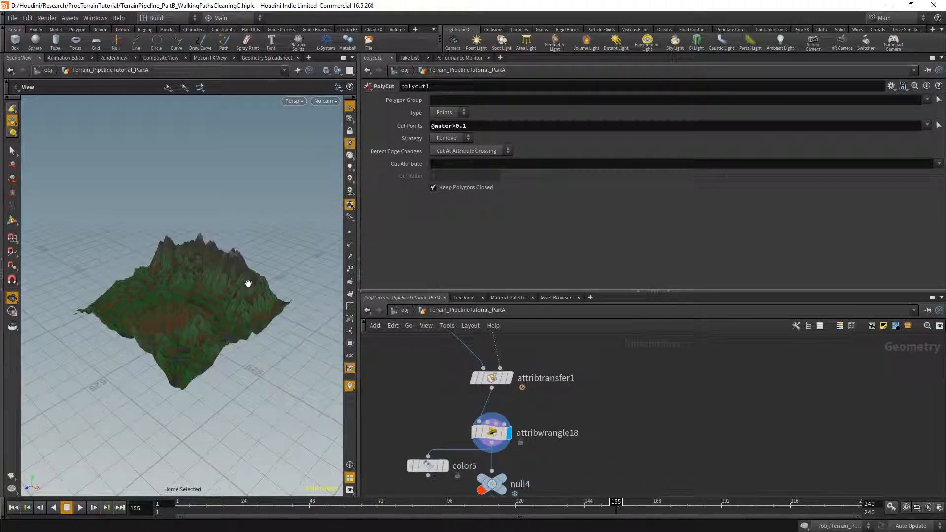
Frame the terrain and examine up close where the roads meet the water channels
key(g)
drag(185, 354, 234, 338)
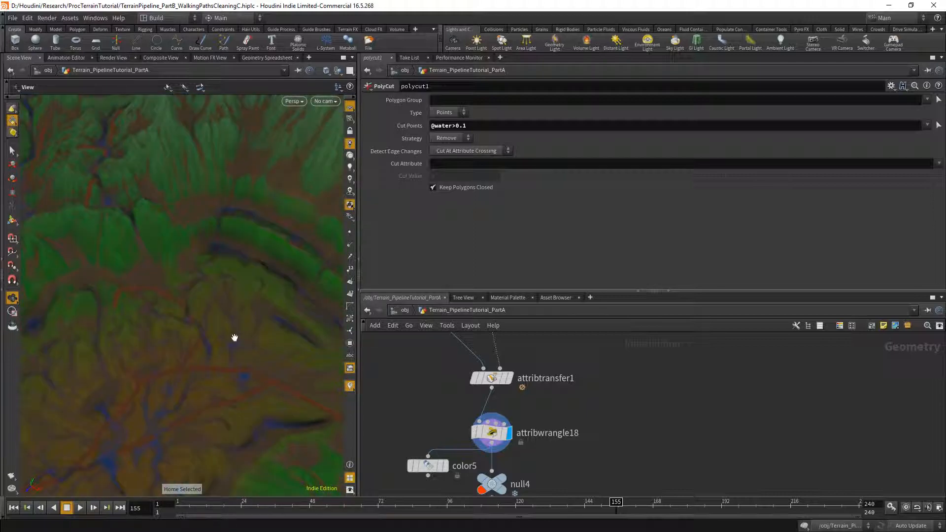
right_drag(234, 338, 218, 342)
drag(217, 342, 187, 347)
right_drag(188, 347, 233, 268)
scroll(242, 267, down, 4)
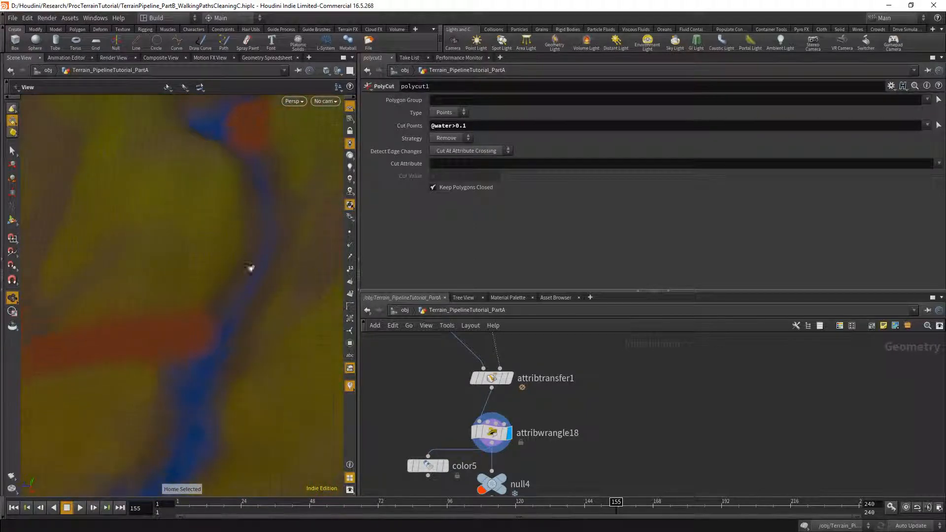
middle_drag(253, 232, 251, 258)
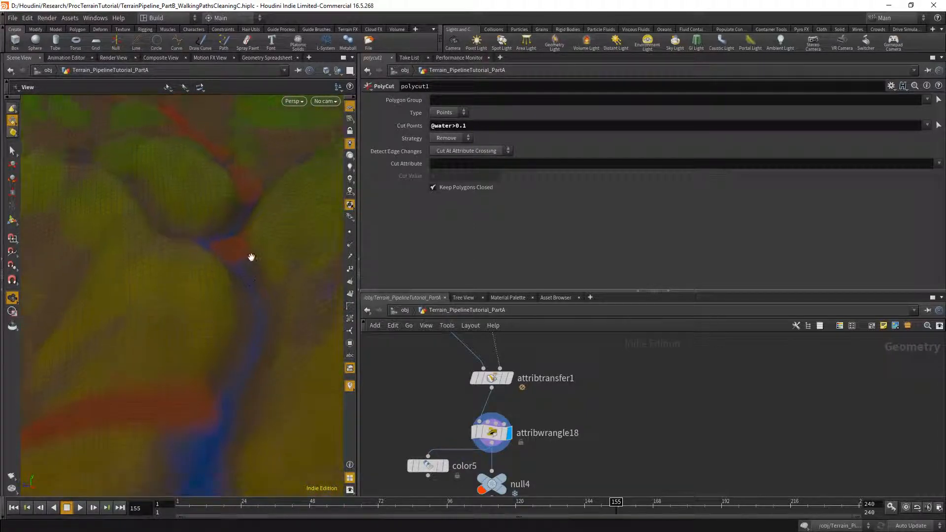
mouse_move(251, 258)
mouse_down()
mouse_move(318, 275)
mouse_move(252, 271)
mouse_move(255, 245)
mouse_move(237, 258)
mouse_up()
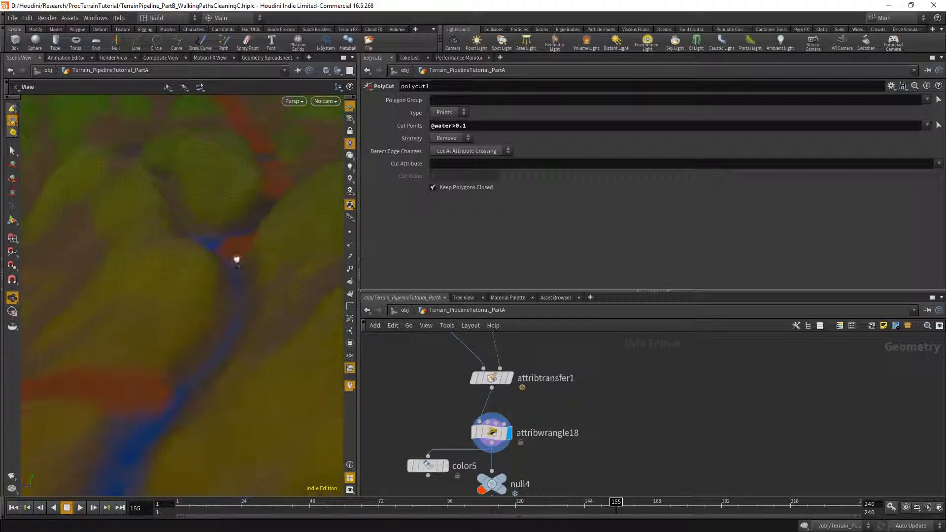
drag(291, 290, 256, 289)
Bypass polycut1 and re-enable it to compare the road crossings over water with and without the cut
middle_drag(539, 421, 548, 480)
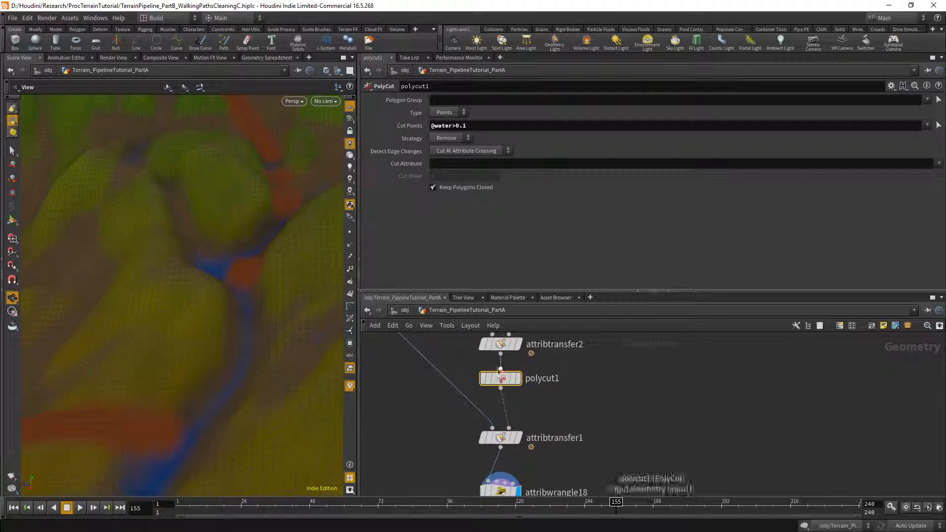
mouse_move(483, 378)
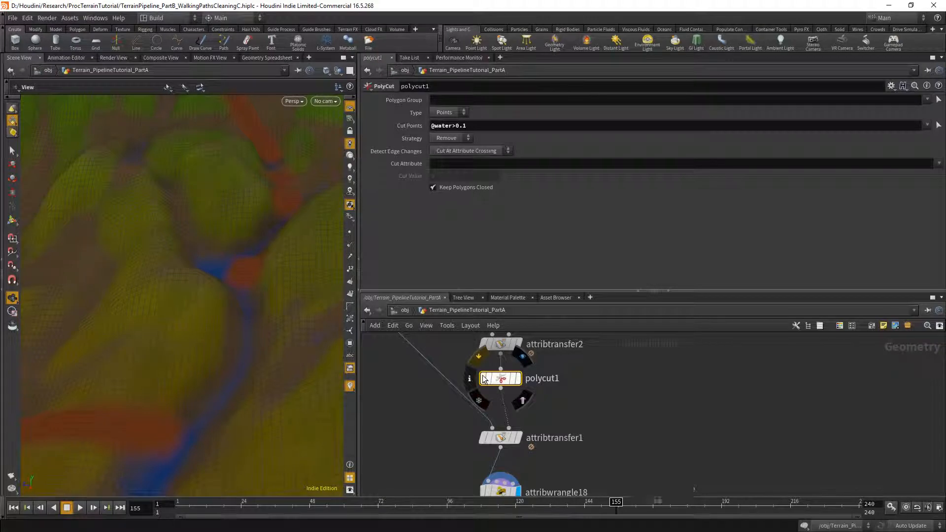
click(482, 379)
click(483, 378)
right_drag(253, 353, 254, 337)
drag(254, 338, 191, 344)
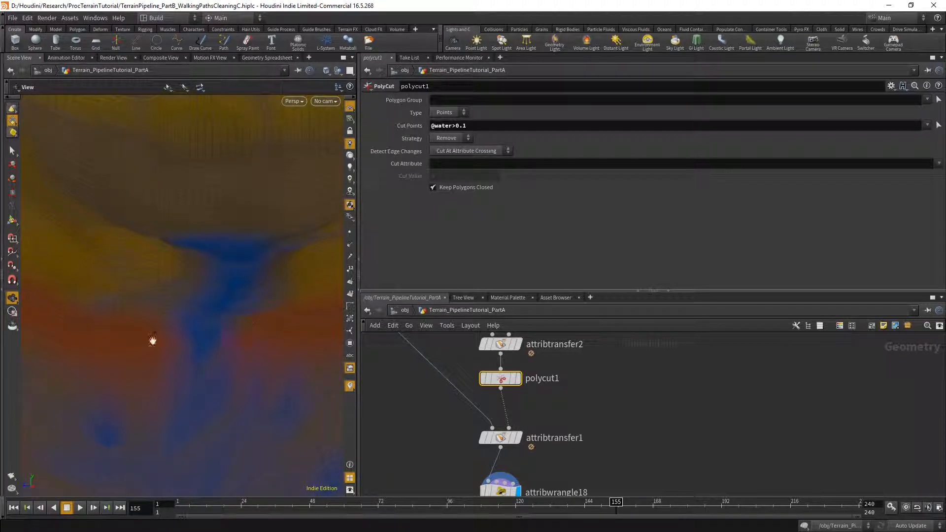
mouse_move(483, 385)
drag(279, 339, 297, 285)
Rename attribwrangle18 as restoreElevation and delete the color5 and null4 nodes below it
middle_drag(568, 485, 566, 402)
double_click(562, 411)
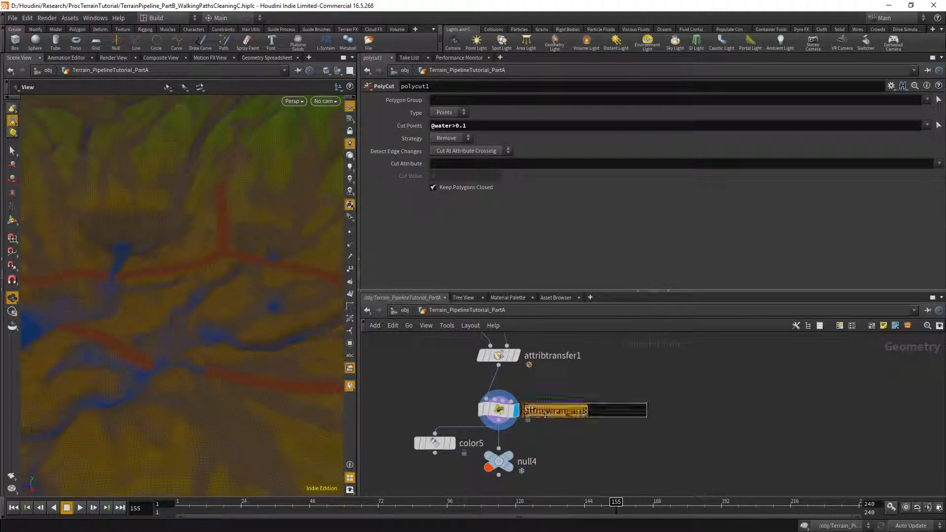
text(restore)
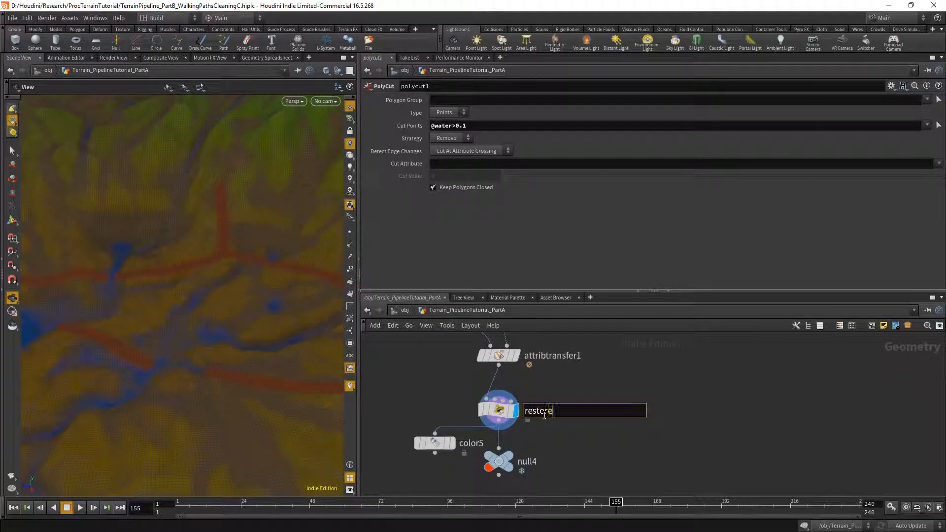
text(Elevation)
key(Return)
drag(544, 477, 408, 440)
key(Delete)
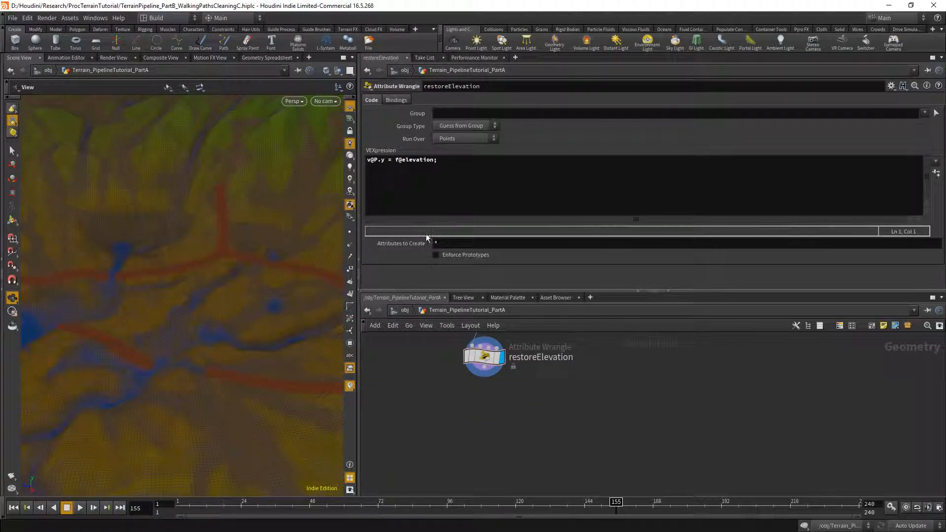
Switch the viewport to headlight lighting, and add a displayed Facet node wired beneath restoreElevation
click(349, 155)
mouse_move(238, 277)
mouse_down()
mouse_move(252, 286)
mouse_move(233, 282)
mouse_move(243, 265)
mouse_move(232, 254)
mouse_move(202, 339)
mouse_move(169, 281)
mouse_move(203, 266)
mouse_move(173, 296)
mouse_up()
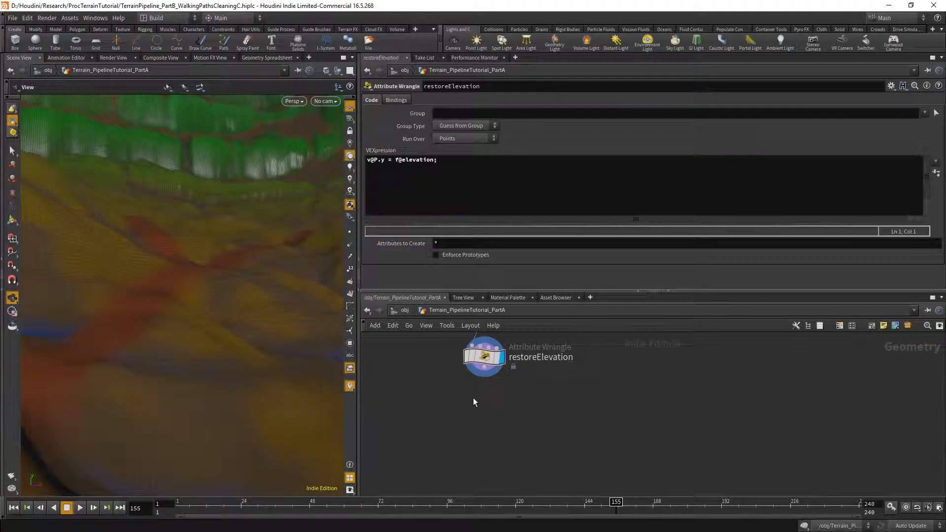
key(Tab)
text(fa)
key(Return)
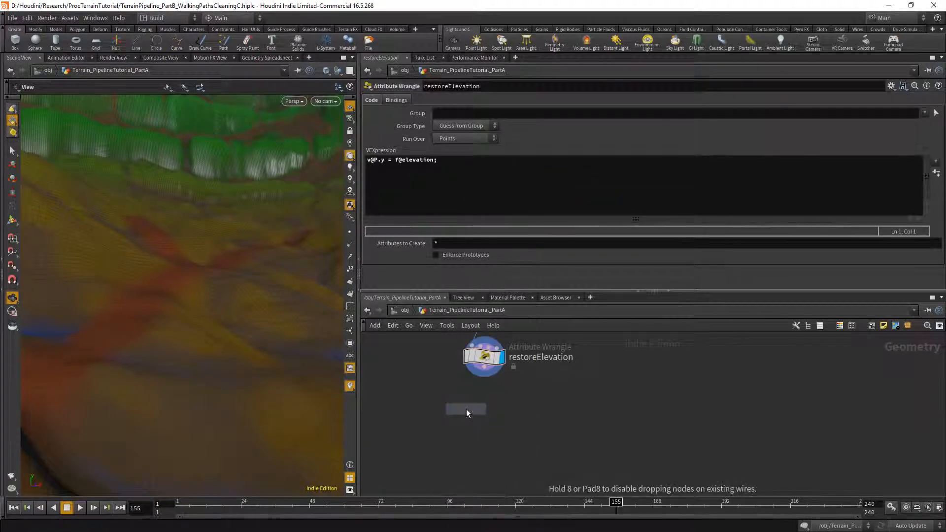
click(469, 409)
drag(485, 371, 484, 396)
click(502, 396)
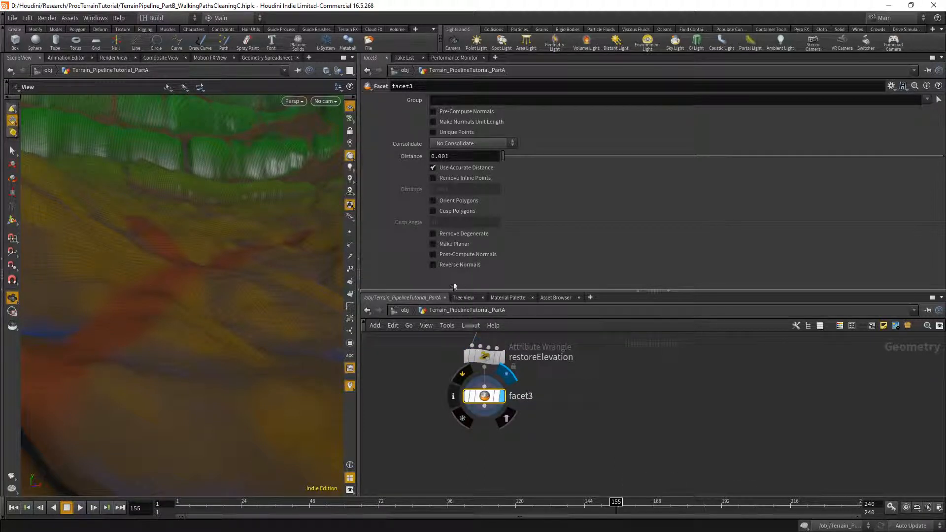
Turn on Post-Compute Normals on facet3 and check the terrain shading
click(433, 254)
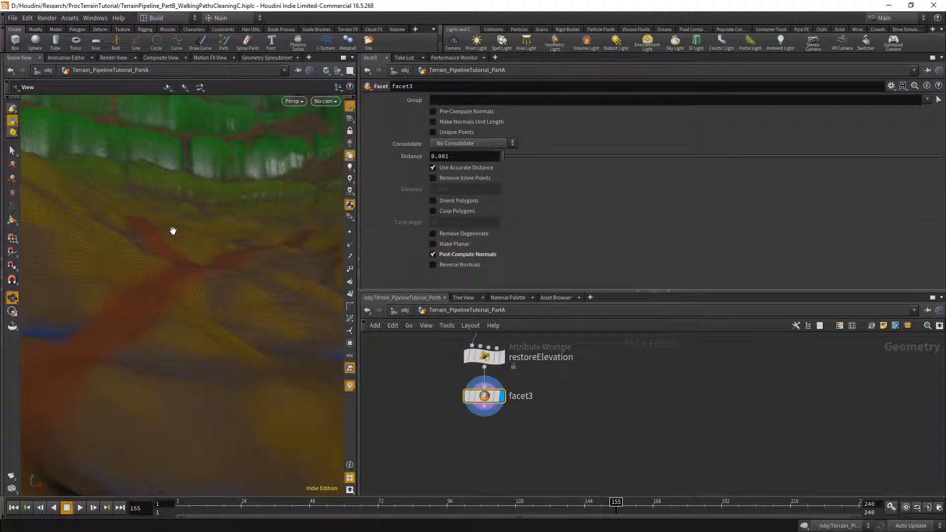
drag(159, 298, 108, 323)
scroll(66, 321, down, 4)
Tidy the network by moving attribtransfer1, restoreElevation and facet3 closer together beneath polycut1
middle_drag(575, 400, 576, 478)
scroll(577, 443, down, 3)
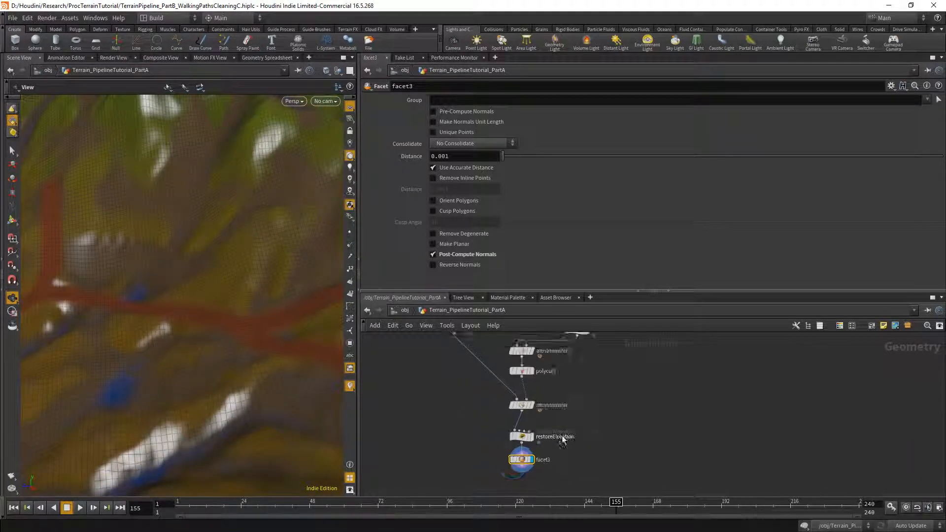
drag(477, 479, 498, 394)
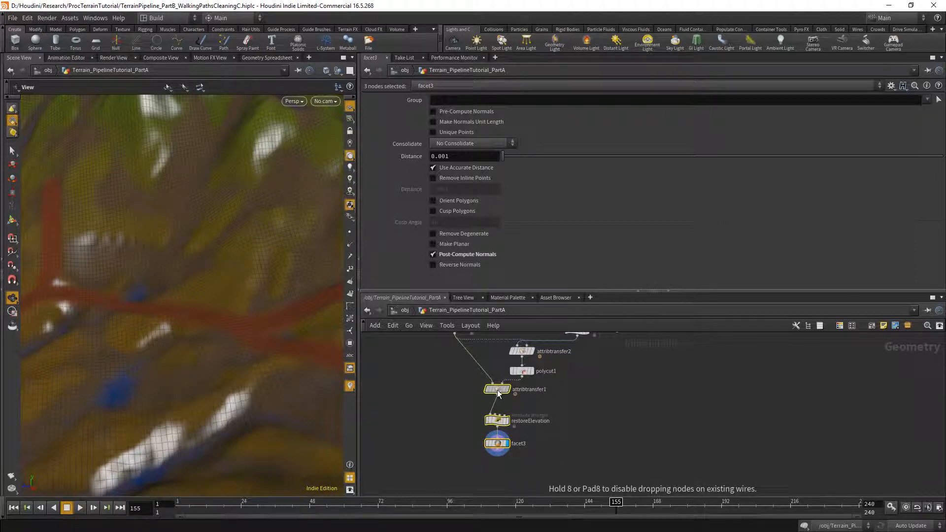
drag(478, 467, 499, 416)
click(455, 448)
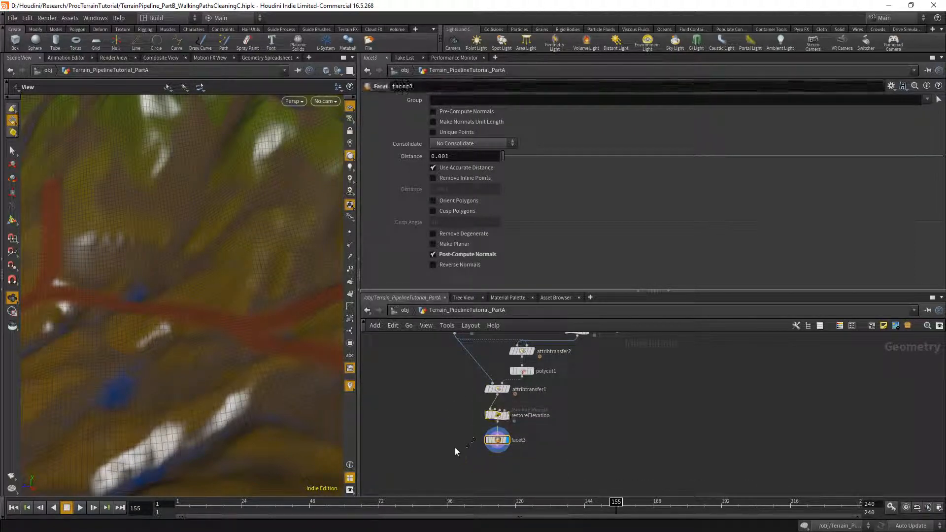
Enlarge the network view, duplicate the cache_WalkingPaths File Cache below facet3 and wire facet3's output into the copy
scroll(483, 373, down, 3)
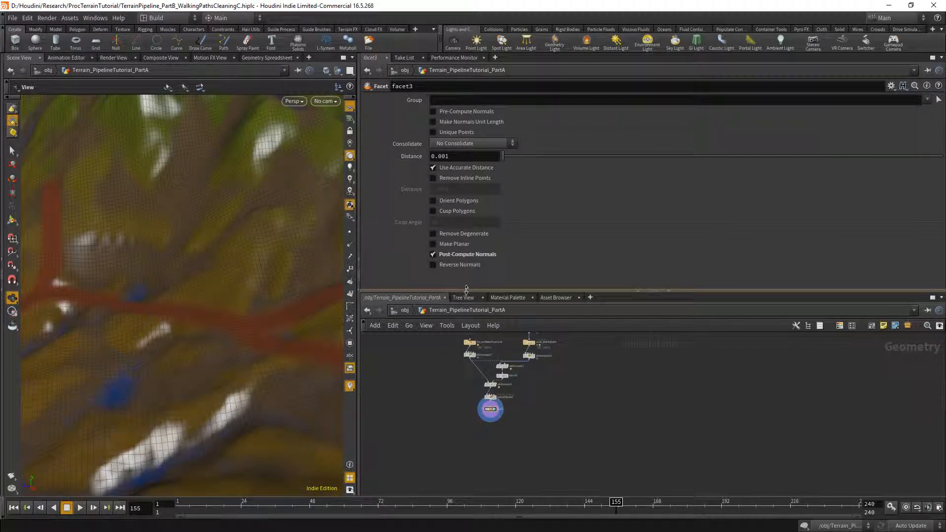
drag(469, 290, 468, 238)
scroll(536, 338, up, 4)
click(559, 310)
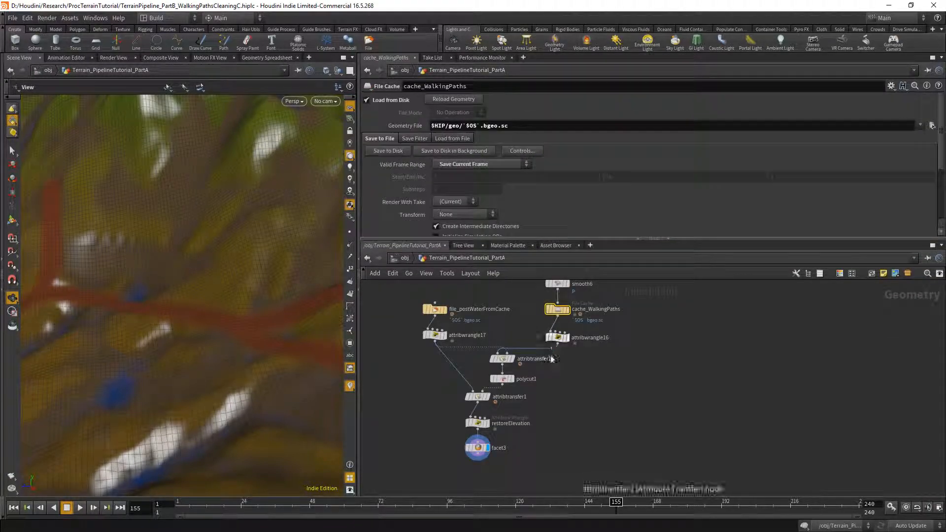
key(ctrl+c)
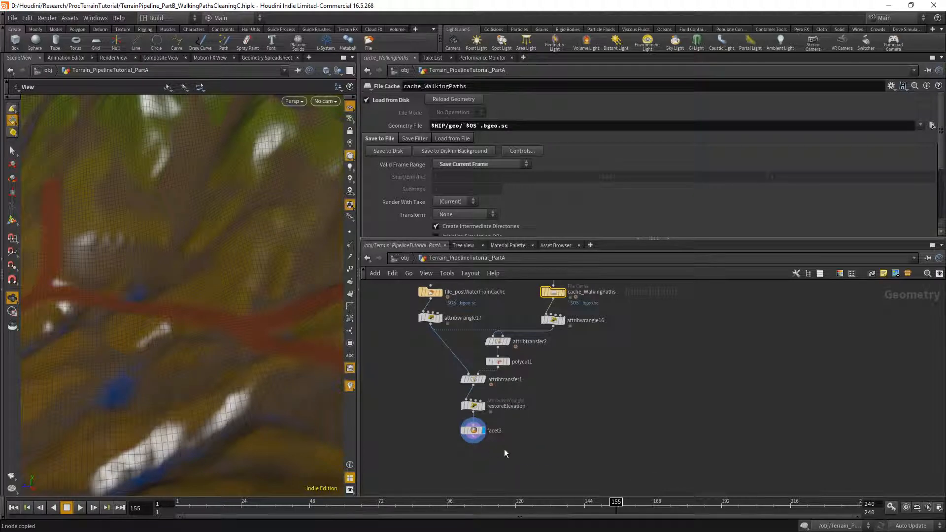
key(ctrl+v)
click(474, 465)
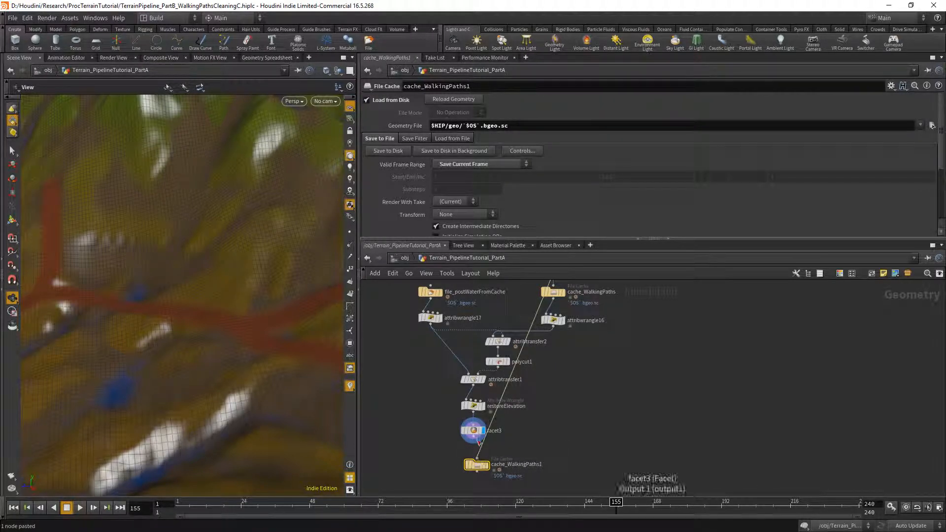
click(473, 441)
click(473, 457)
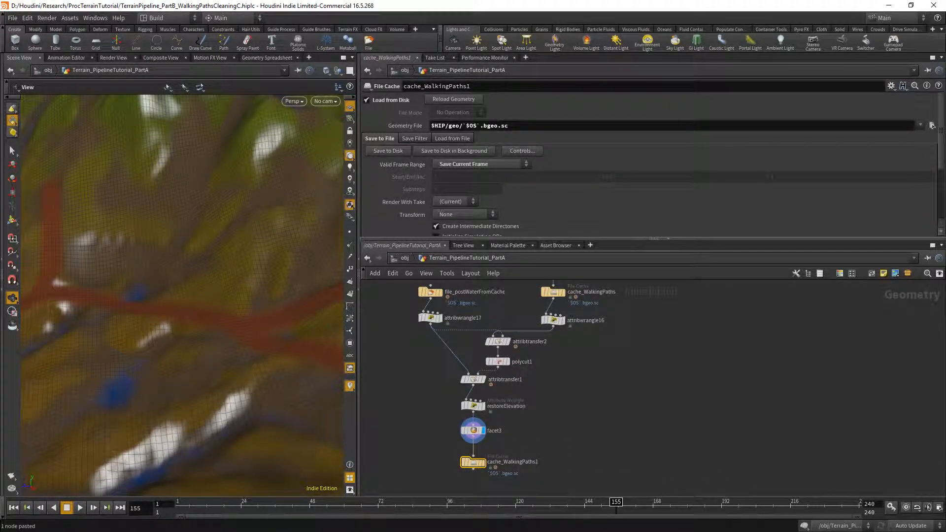
scroll(472, 464, up, 3)
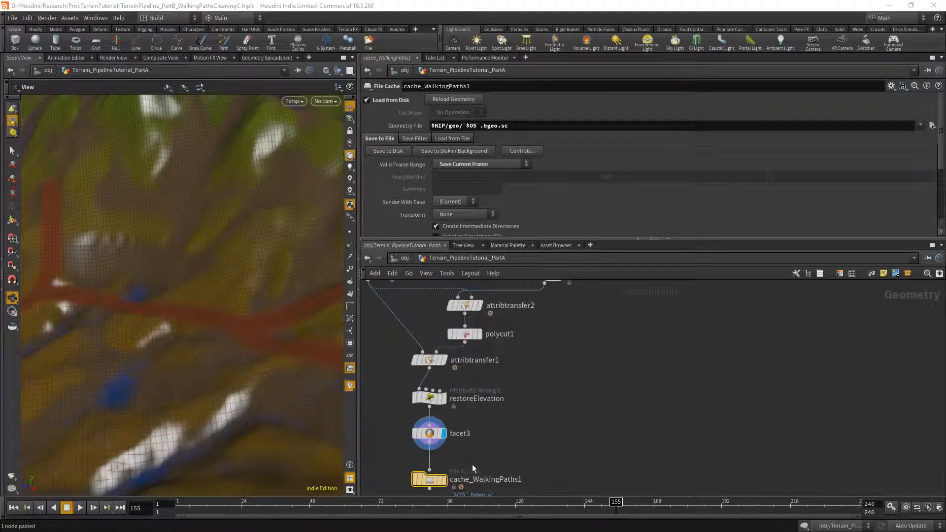
Rename the copied File Cache node beneath facet3 to cache_TerrainPostPaths and display it
double_click(522, 460)
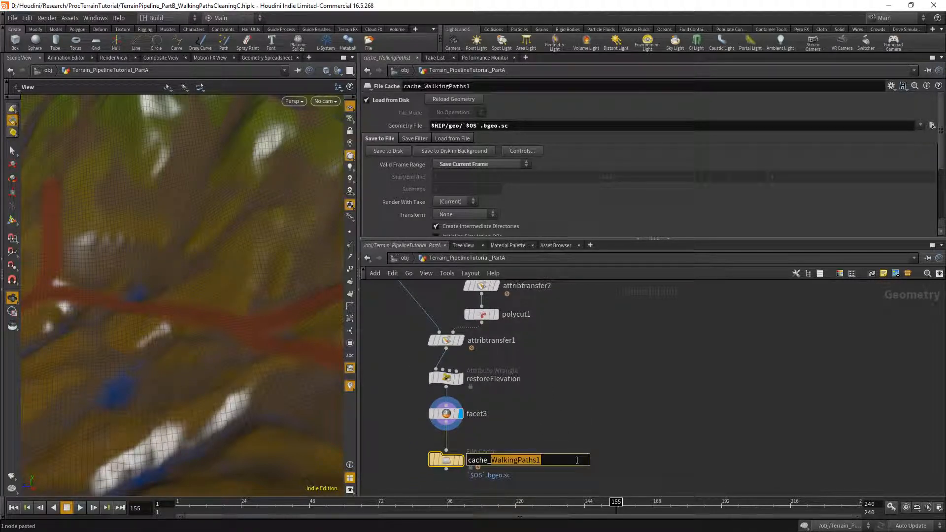
text(Terrain)
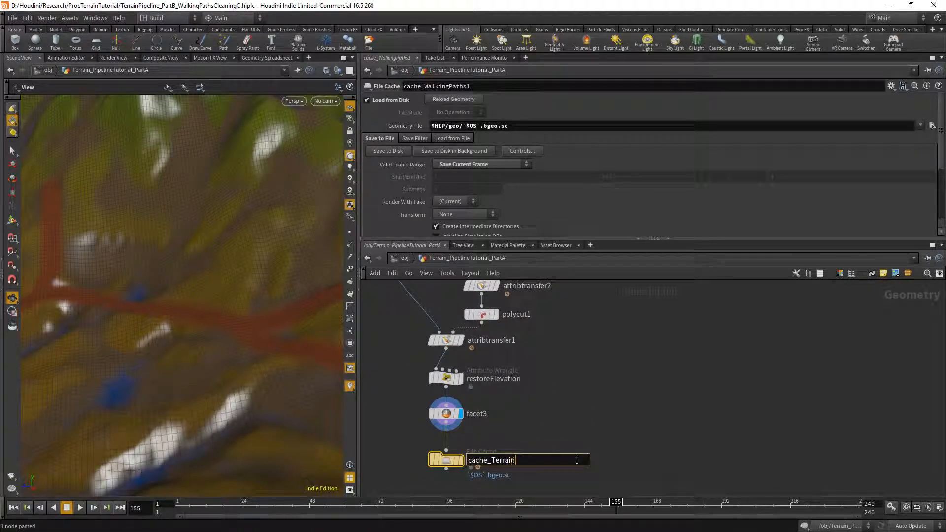
text(PostPaths)
key(Return)
mouse_move(462, 460)
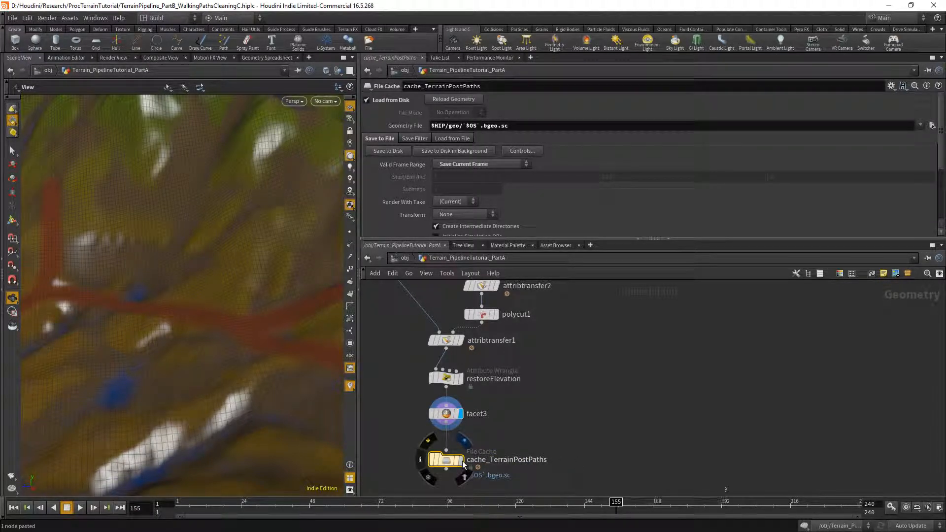
click(462, 460)
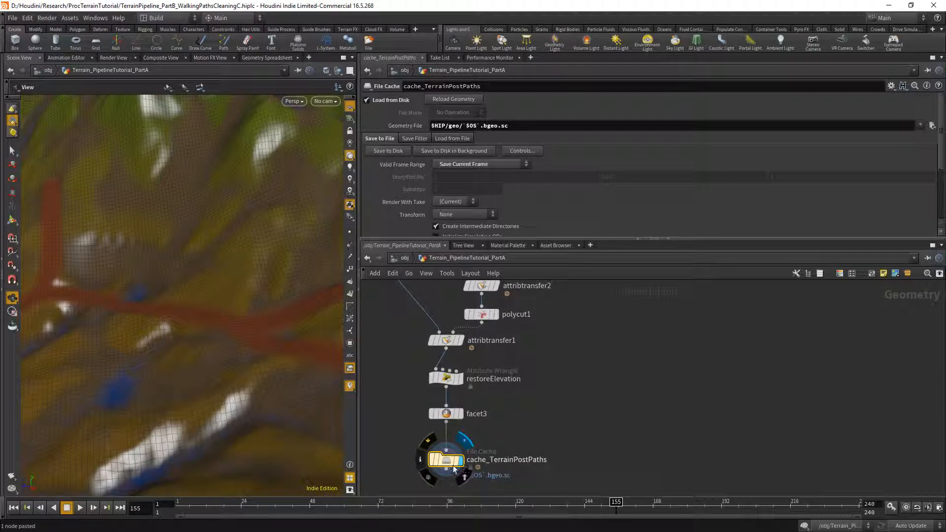
Compare the terrain from cache_TerrainPostPaths with facet3's output from different viewing angles
drag(277, 323, 233, 262)
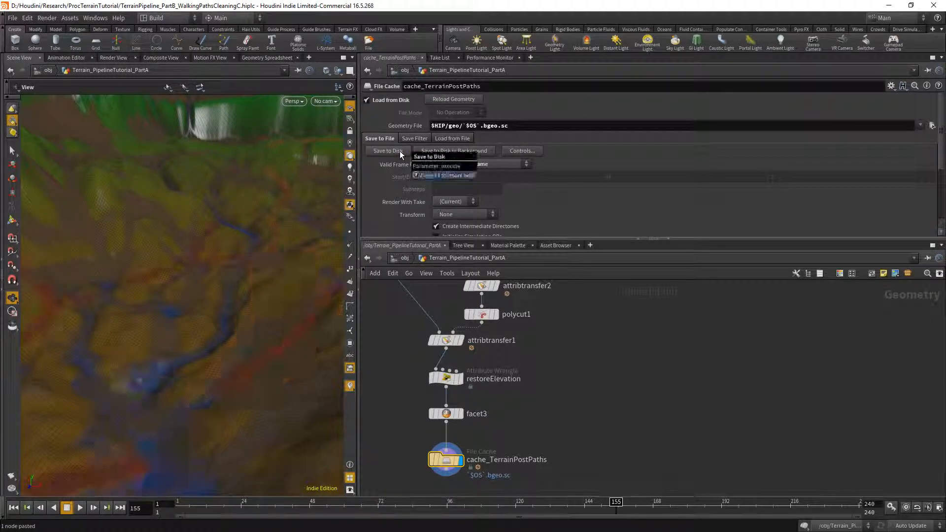
drag(321, 289, 256, 295)
drag(240, 259, 245, 310)
click(461, 413)
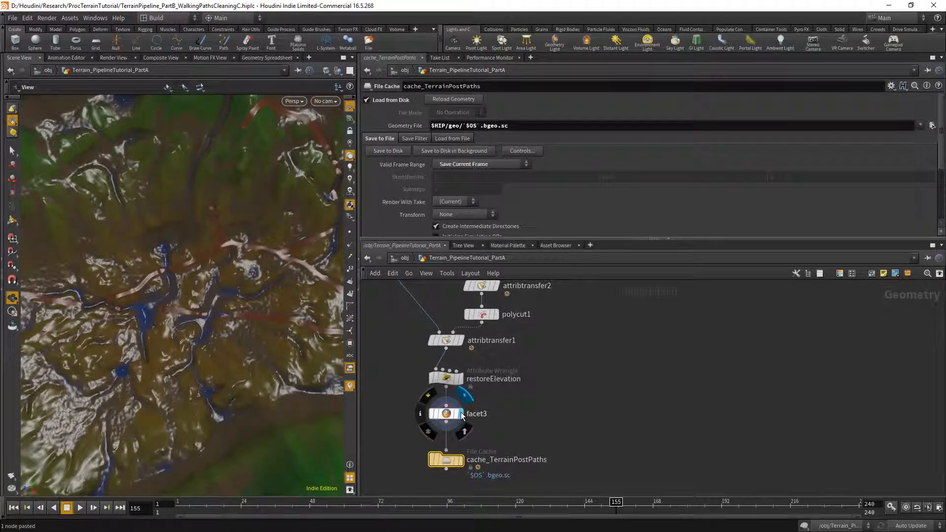
click(460, 460)
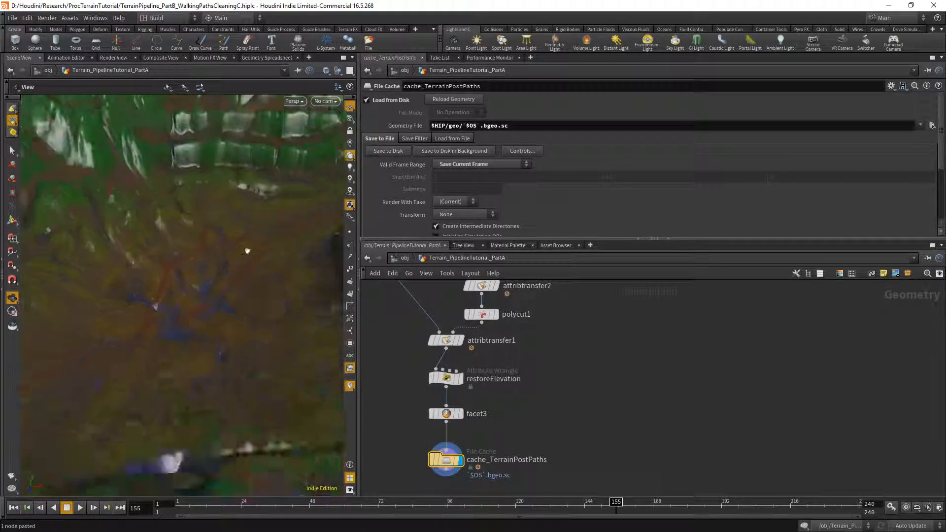
Examine the red paths, blue water areas and surrounding slopes on the terrain, both close up and from afar
drag(248, 251, 191, 290)
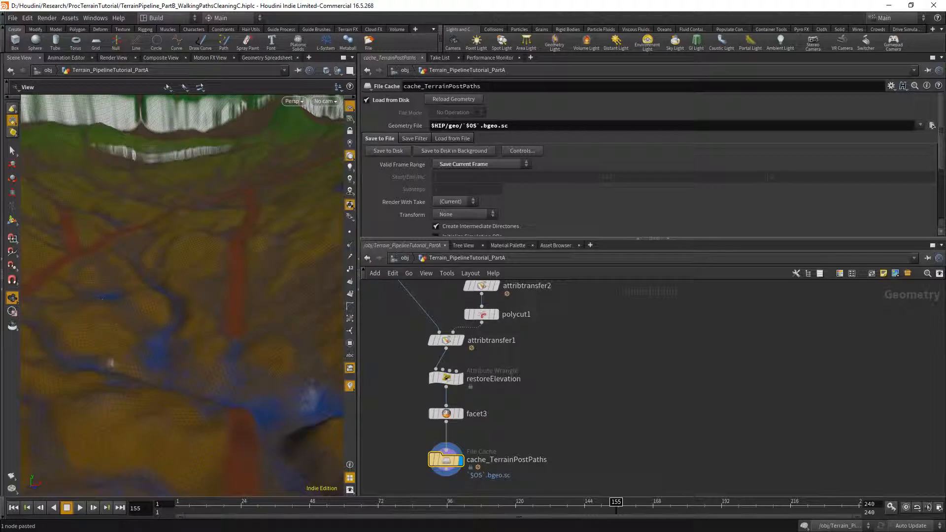
click(932, 126)
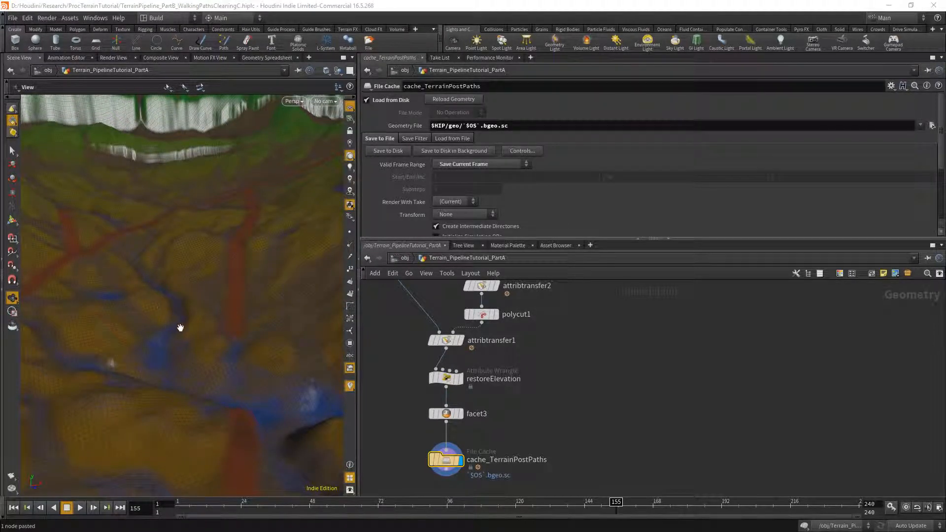
drag(180, 327, 212, 318)
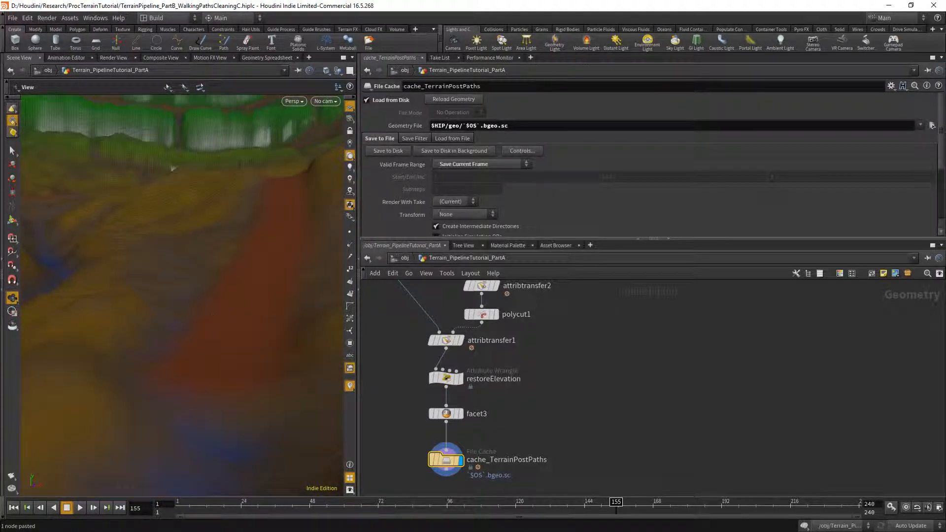
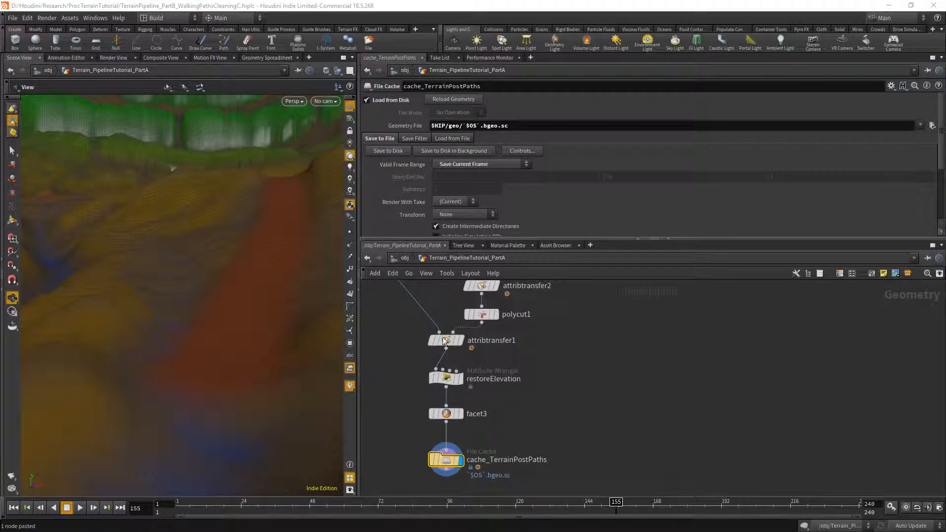
scroll(296, 298, down, 8)
drag(295, 289, 291, 245)
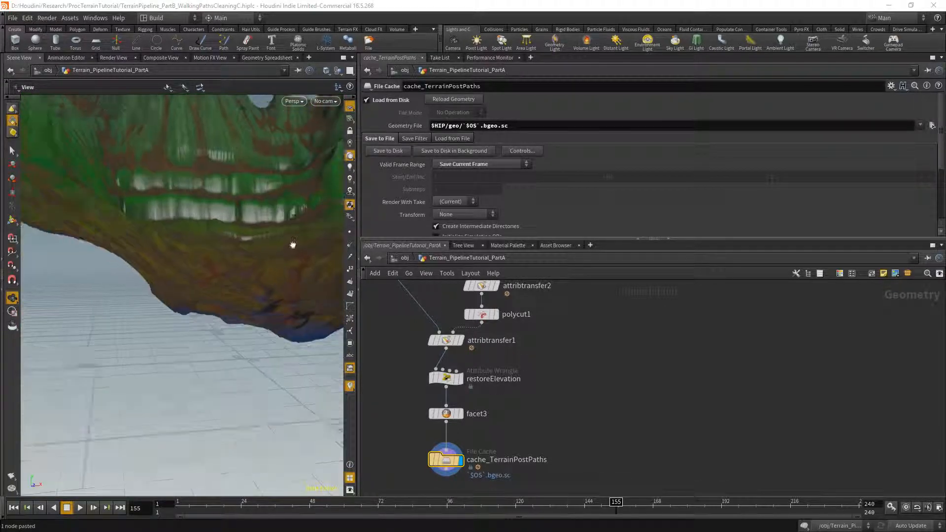
scroll(268, 194, up, 8)
scroll(268, 193, down, 5)
drag(192, 329, 217, 294)
scroll(219, 293, down, 3)
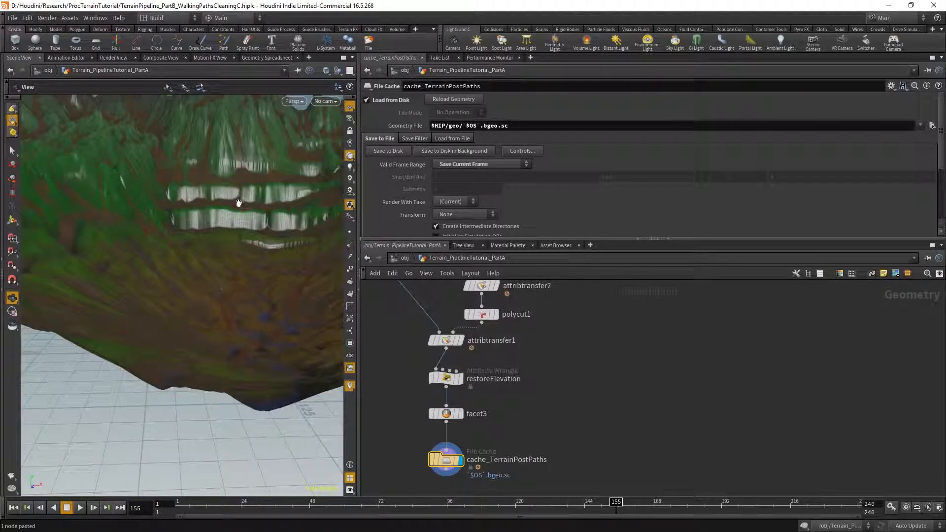
drag(265, 237, 197, 260)
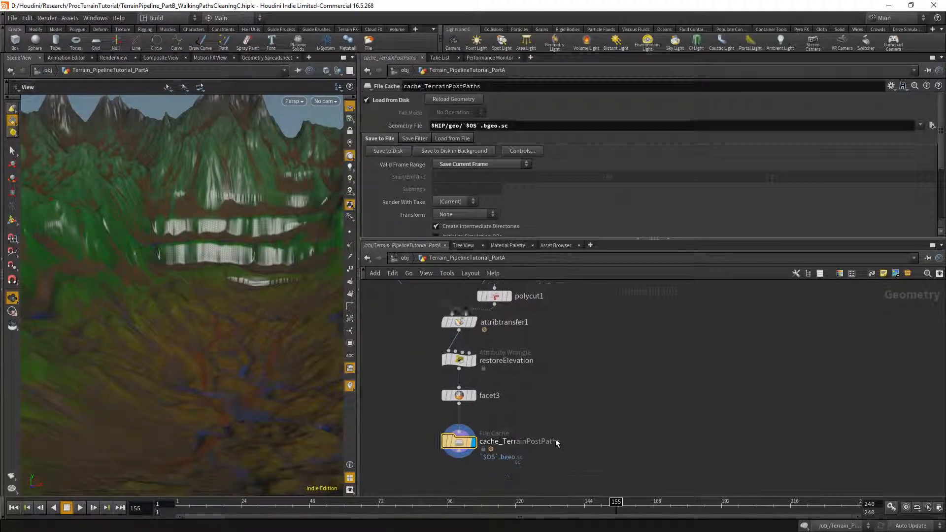
Add a displayed Sphere node in the empty network area beside cache_TerrainPostPaths and frame it in the viewport
middle_drag(555, 438, 595, 366)
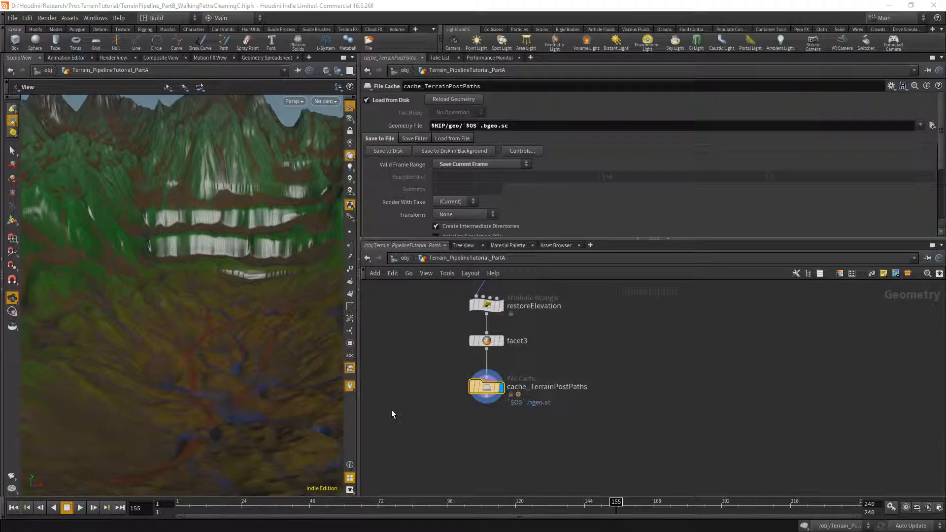
middle_drag(391, 410, 519, 353)
scroll(494, 406, down, 1)
key(Tab)
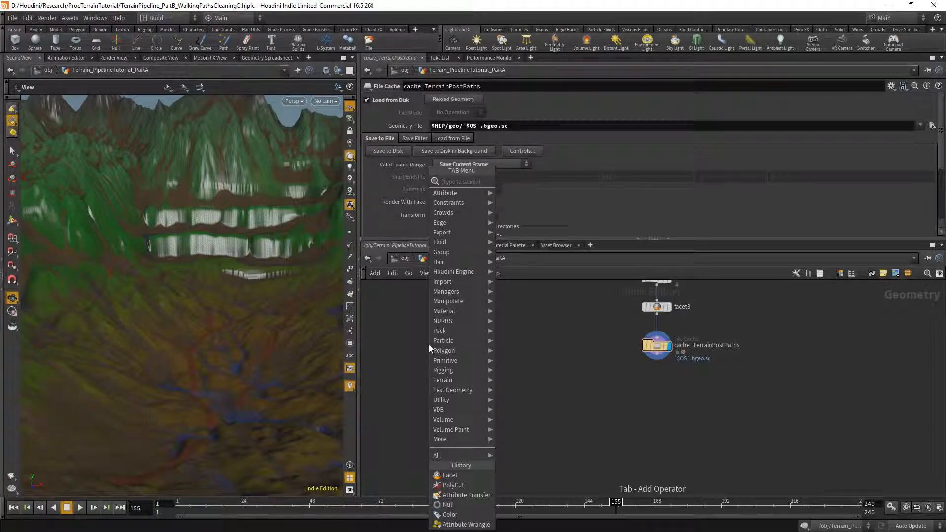
text(spl)
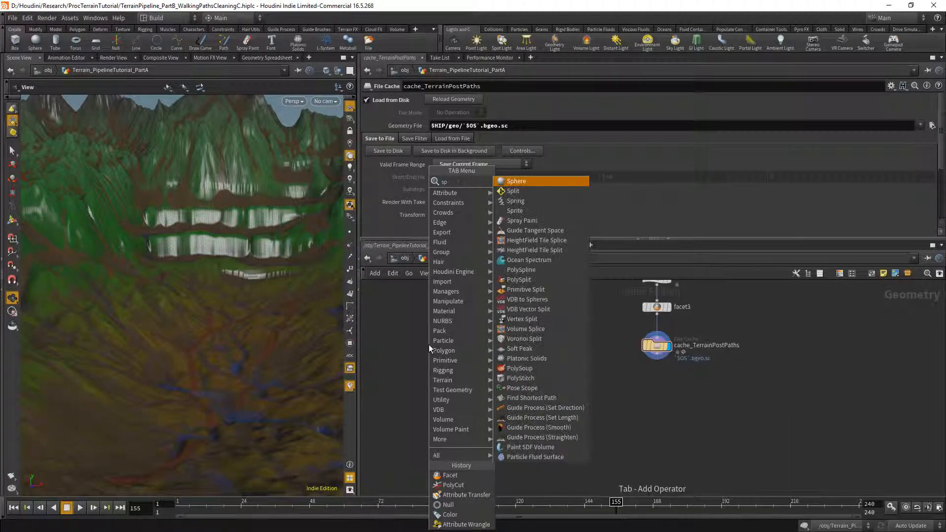
key(Return)
click(448, 350)
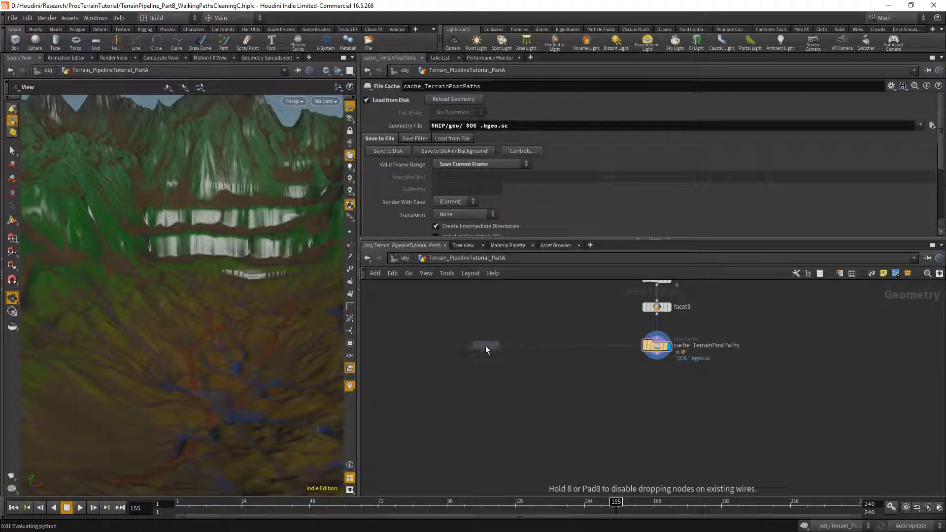
click(485, 345)
scroll(480, 345, up, 5)
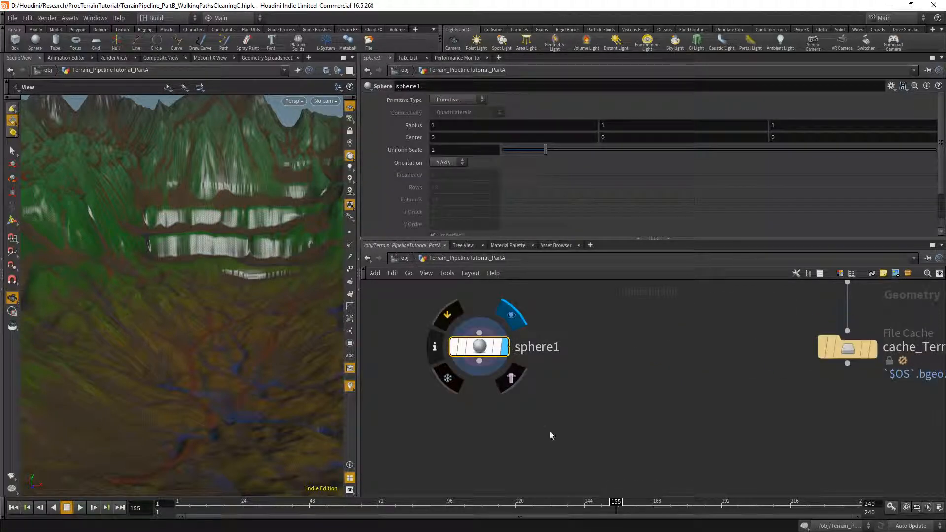
key(space+g)
drag(213, 328, 223, 336)
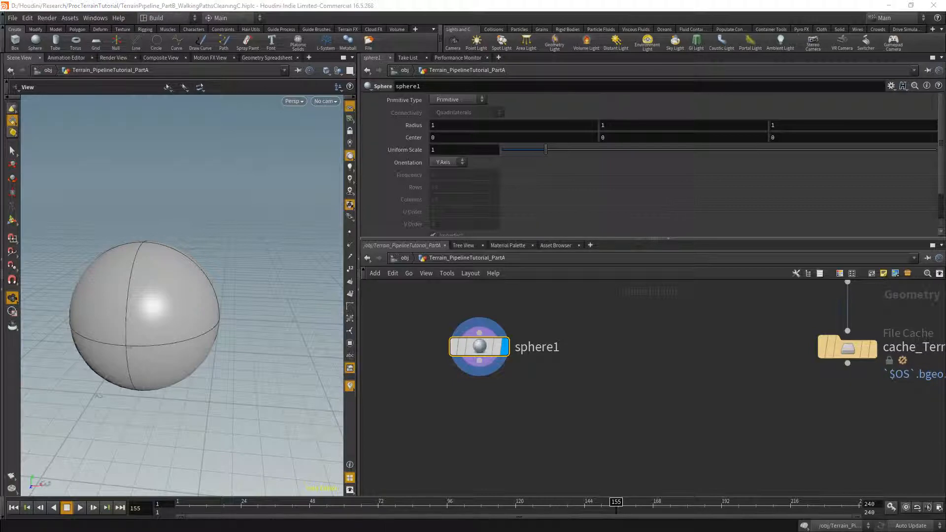
Set sphere1's X radius to 0.2 and link its Y and Z radii to it with relative references
click(432, 125)
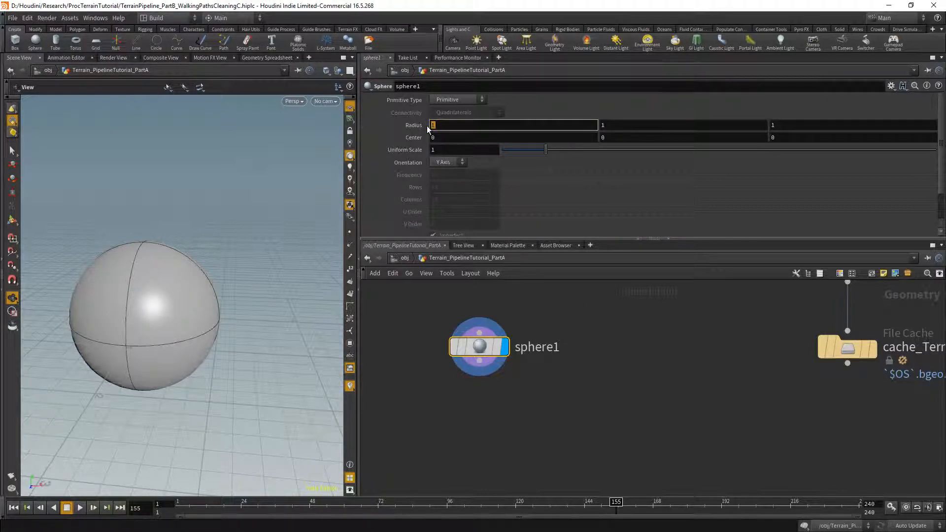
key(Return)
right_click(486, 129)
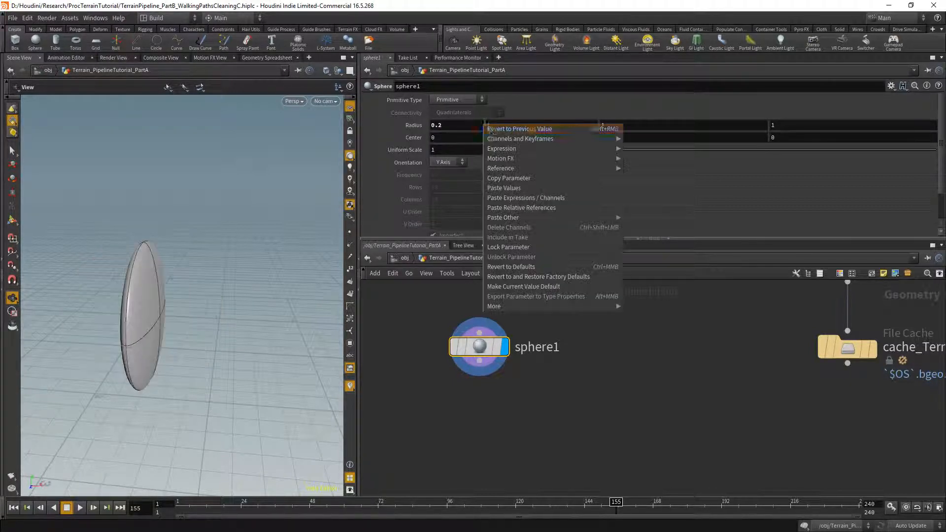
click(502, 178)
right_click(616, 127)
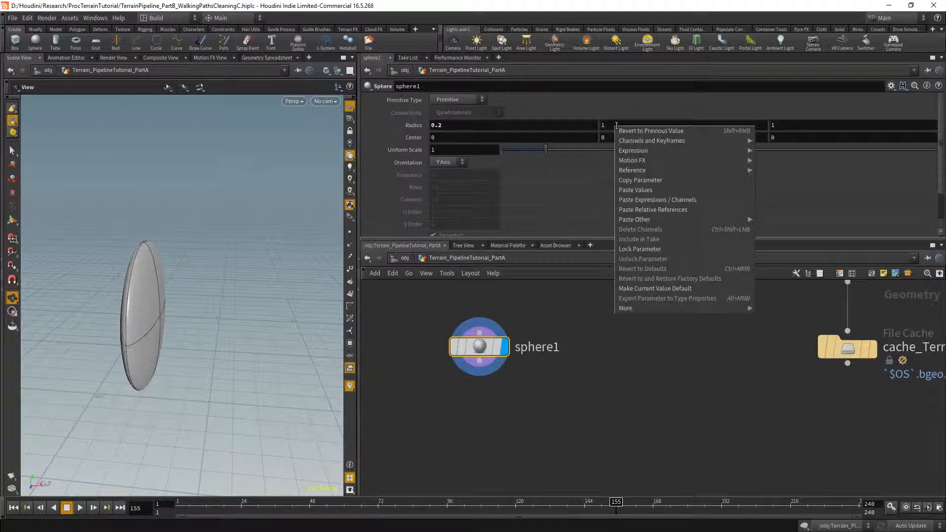
click(671, 210)
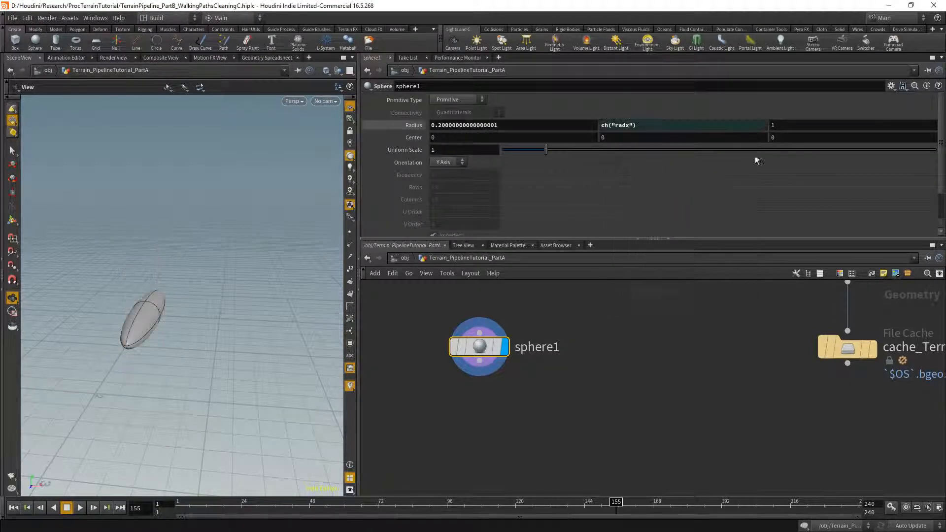
right_click(775, 127)
click(806, 211)
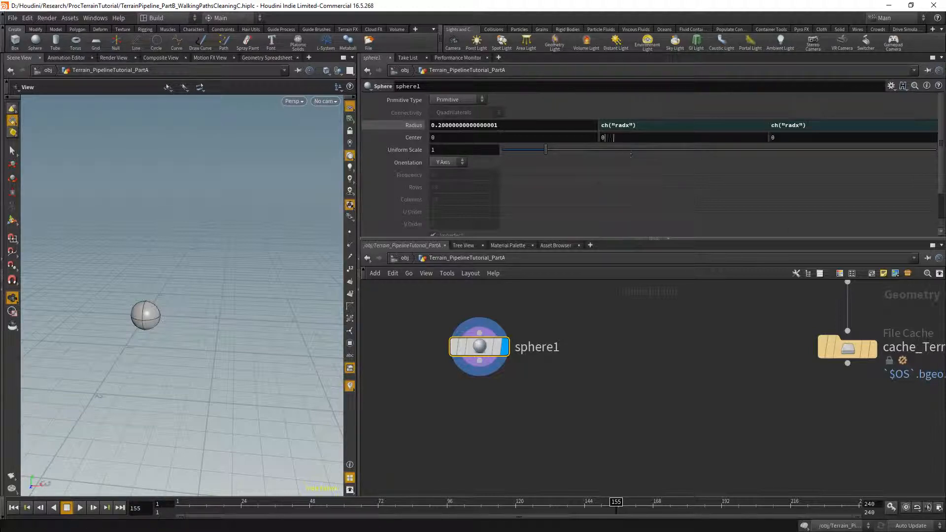
Set sphere1's center Y to 0.6
drag(613, 138, 571, 138)
text(0.6)
key(Return)
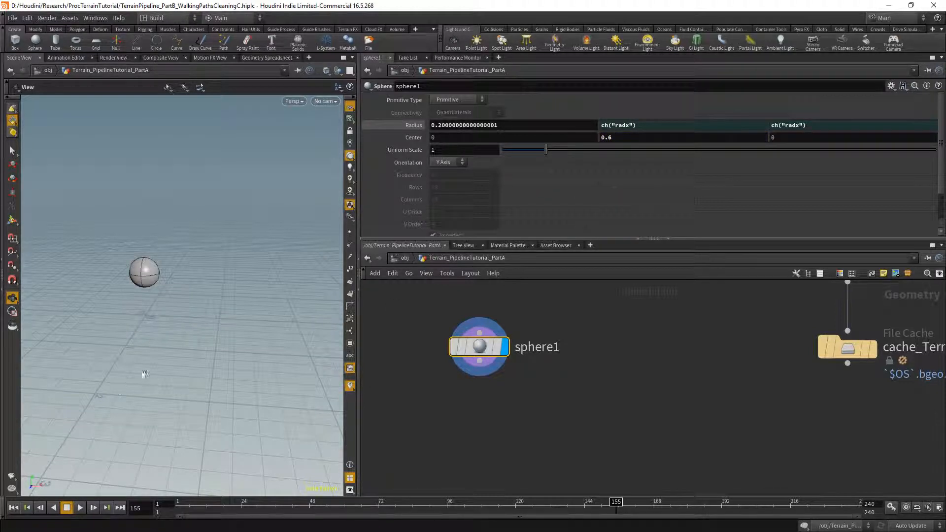
Add a Tube node placed beside sphere1 and disconnected from it, and set the tube's center Y to 0.2
key(Tab)
text(tub)
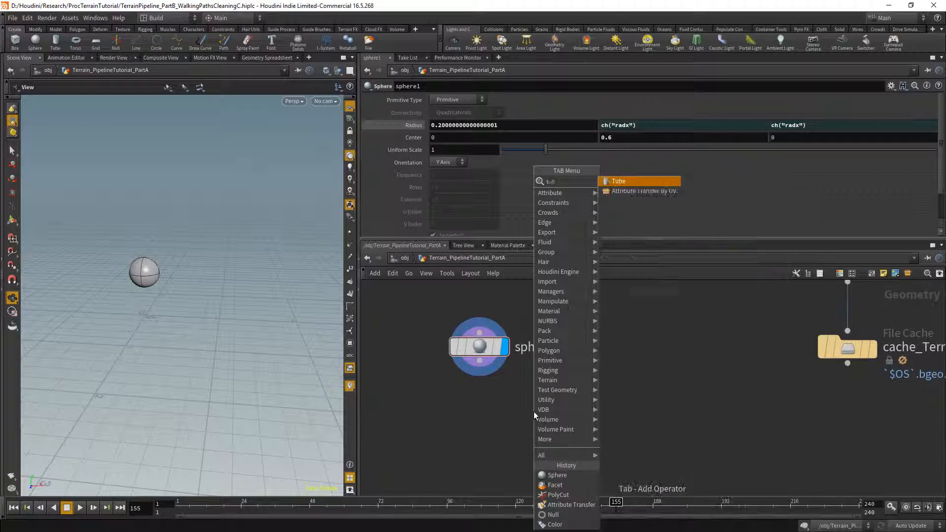
key(Return)
click(480, 396)
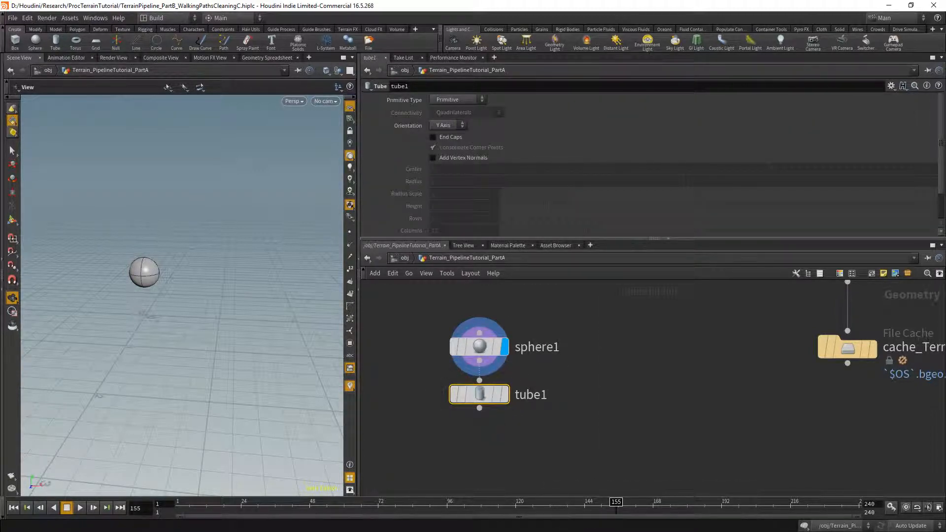
click(479, 380)
click(409, 366)
drag(484, 393, 603, 345)
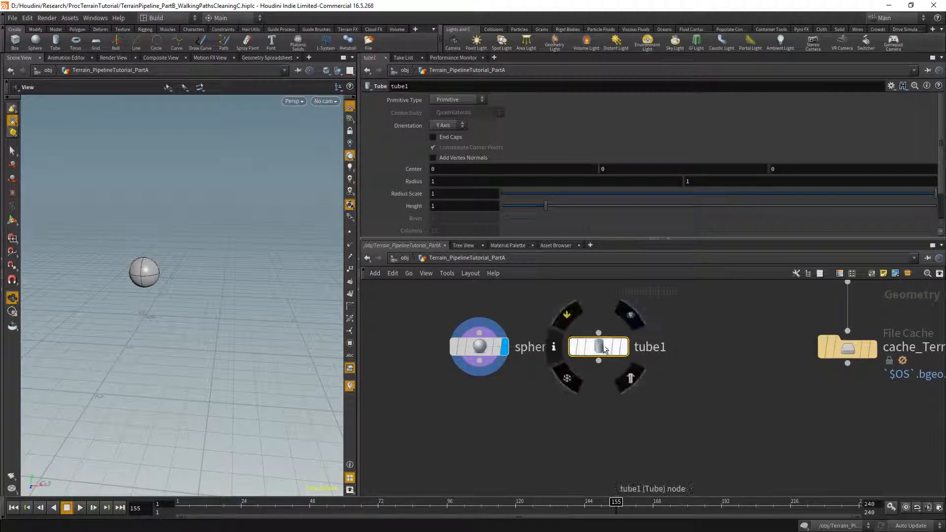
middle_drag(594, 408, 522, 403)
click(626, 168)
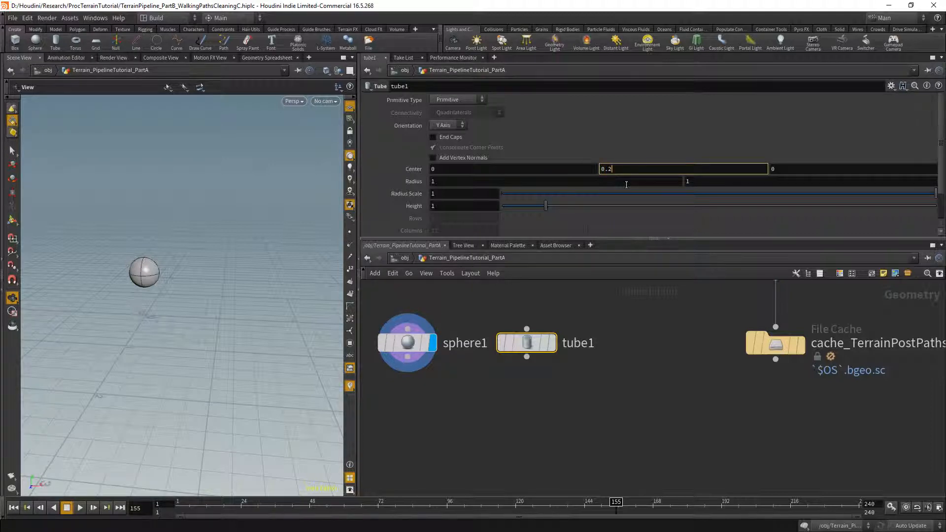
key(Return)
Add a Merge node beneath the two primitives and wire sphere1 and tube1 into it
click(434, 441)
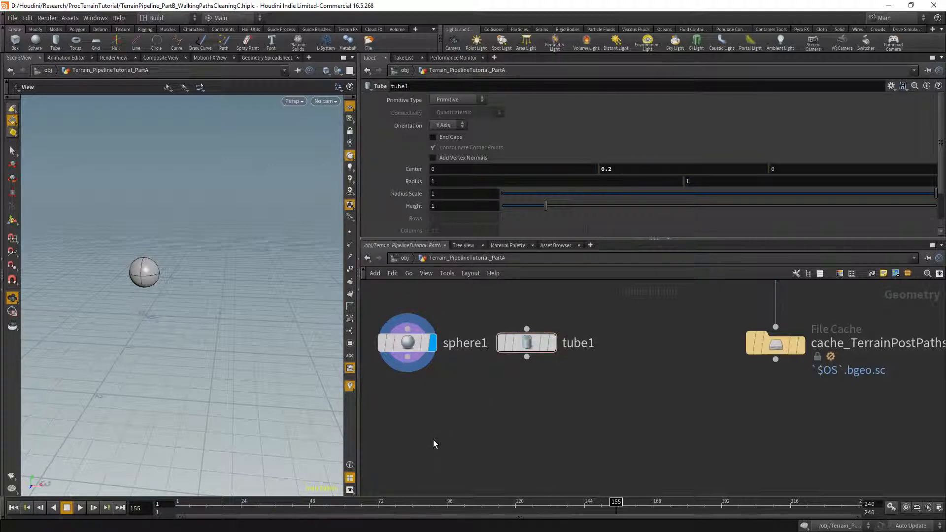
key(Tab)
text(mer)
key(Return)
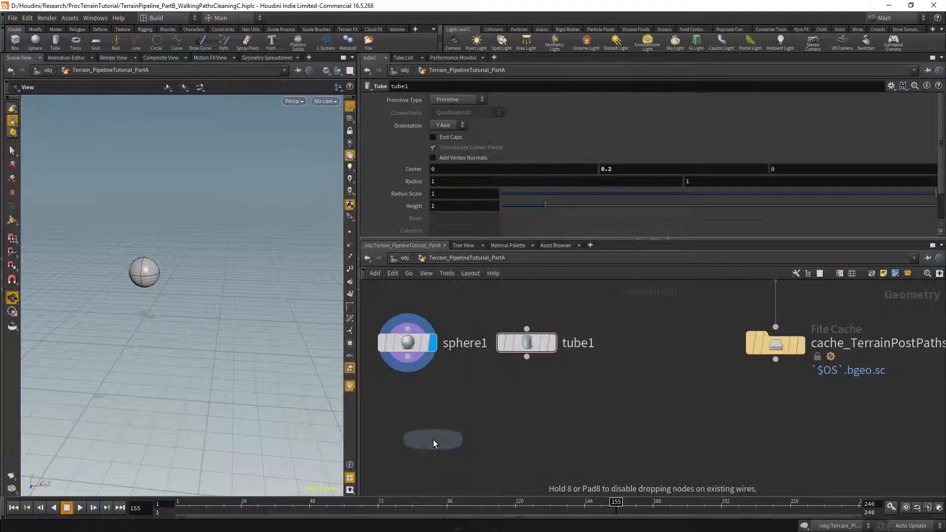
click(447, 442)
drag(421, 394, 446, 426)
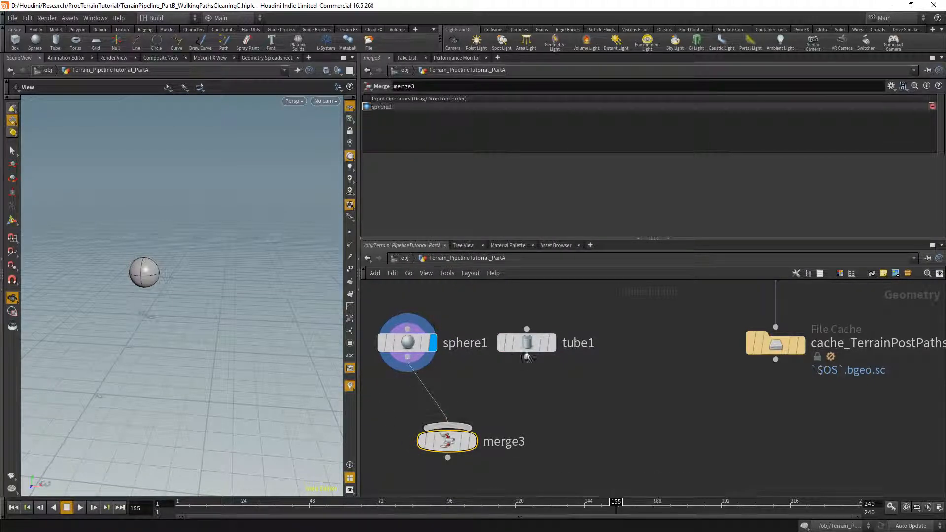
drag(526, 356, 466, 419)
Set sphere1's primitive type to Polygon and display the merged result of merge3
click(434, 347)
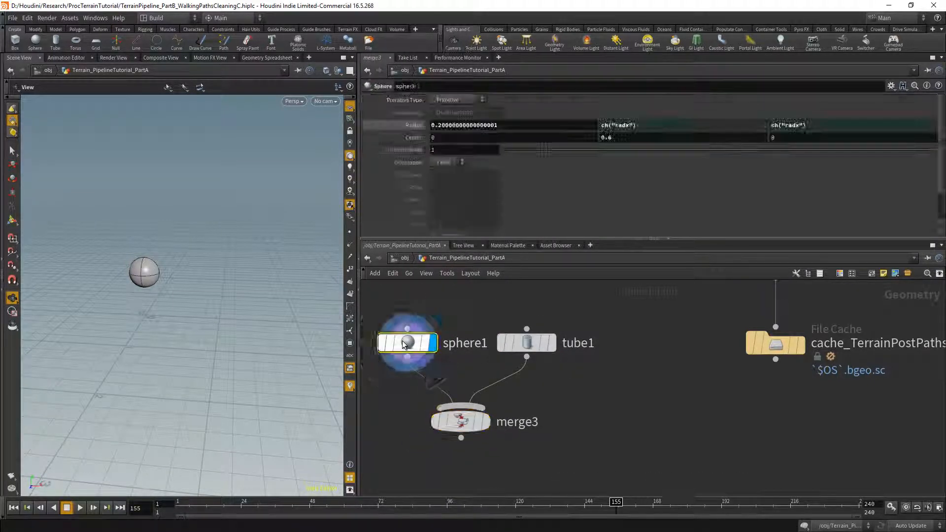
click(444, 103)
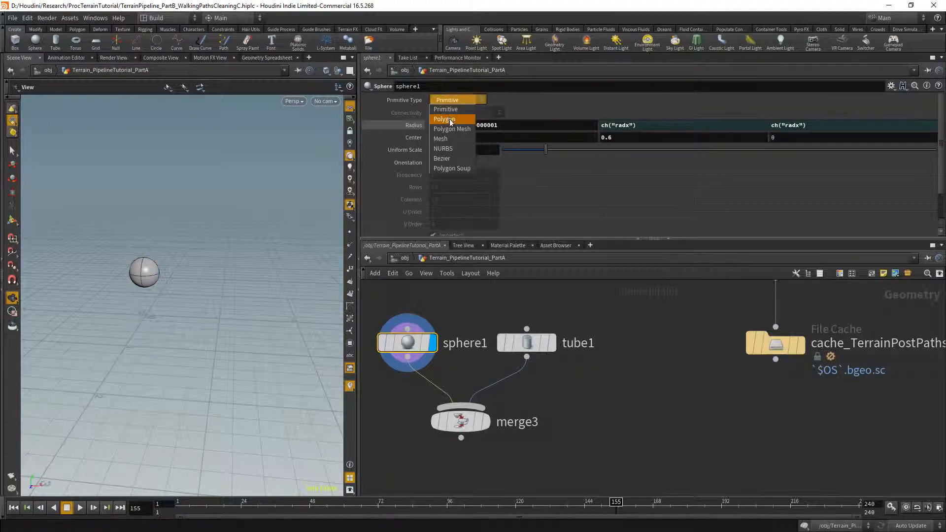
click(446, 112)
click(485, 422)
drag(476, 421, 486, 414)
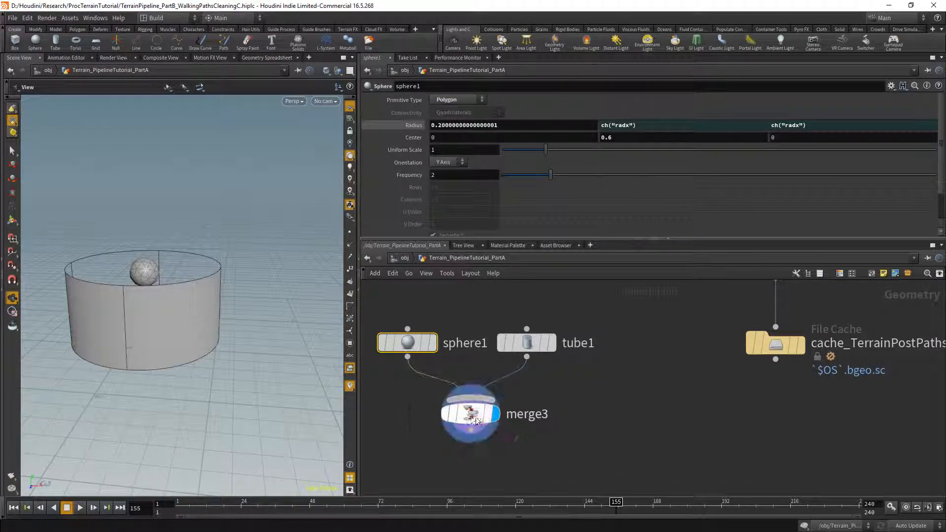
scroll(106, 279, up, 4)
Set tube1's primitive type to Polygon, both of its radii to 0.04 and its height to 0.5
click(526, 343)
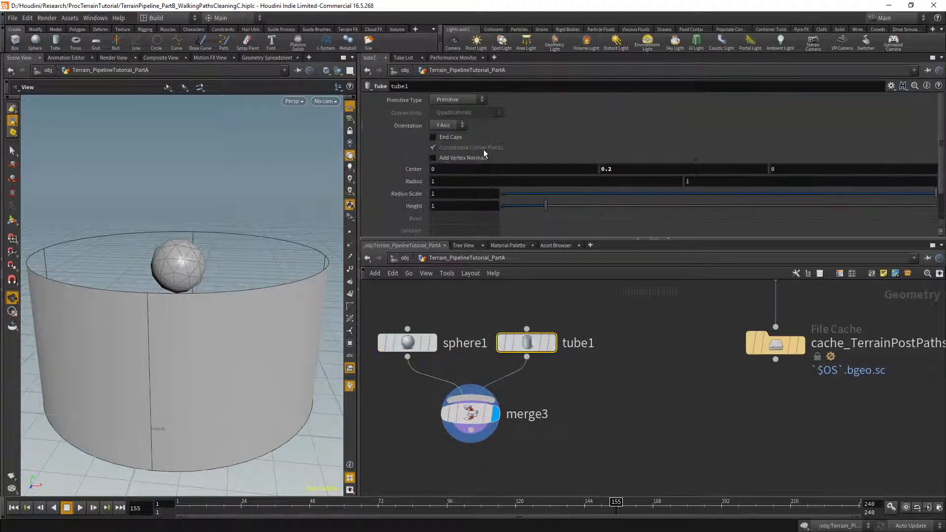
click(451, 100)
click(454, 126)
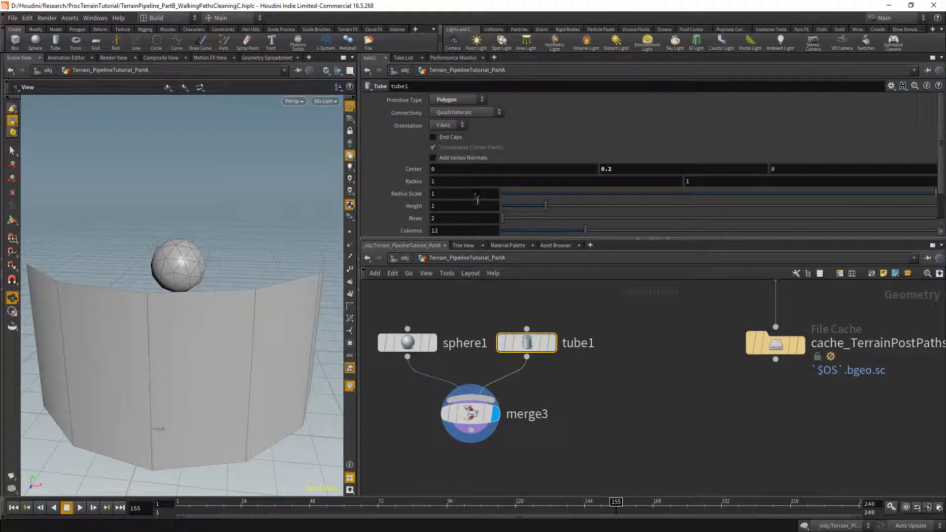
middle_drag(415, 181, 381, 200)
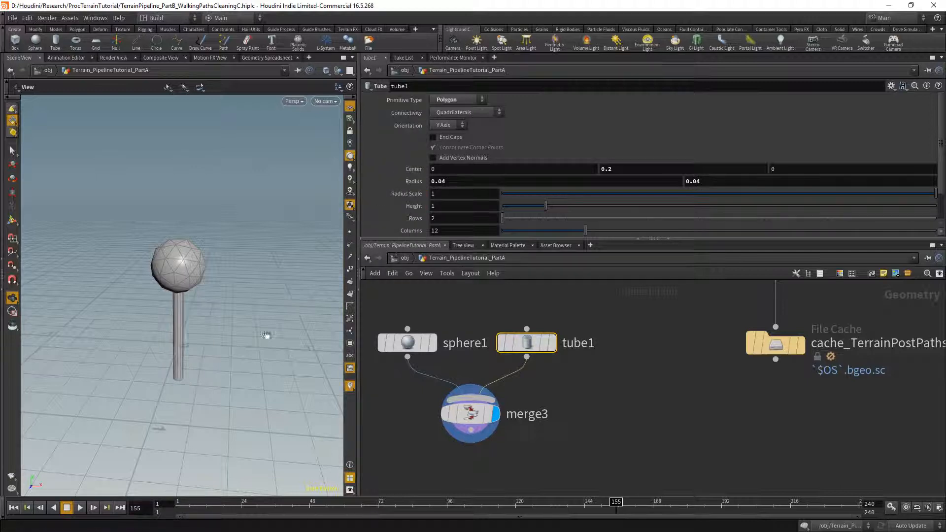
drag(267, 335, 234, 324)
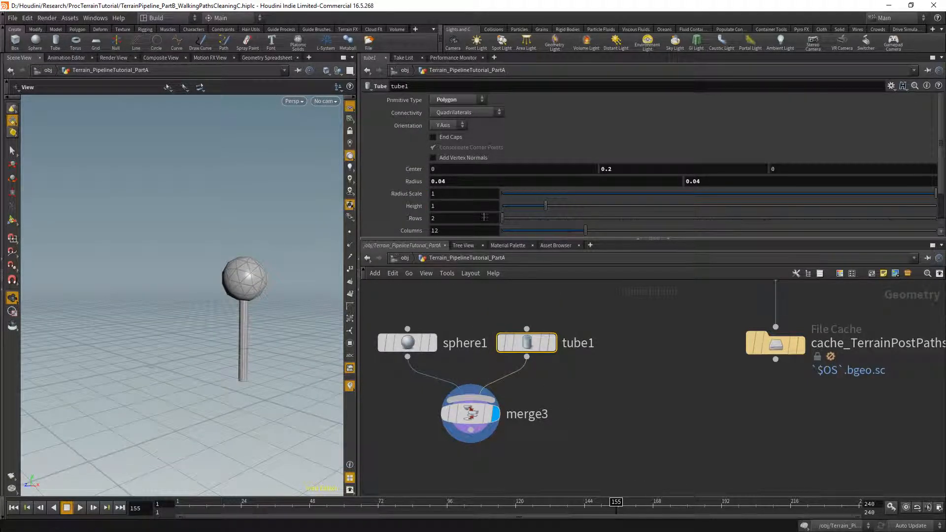
middle_drag(471, 209, 442, 205)
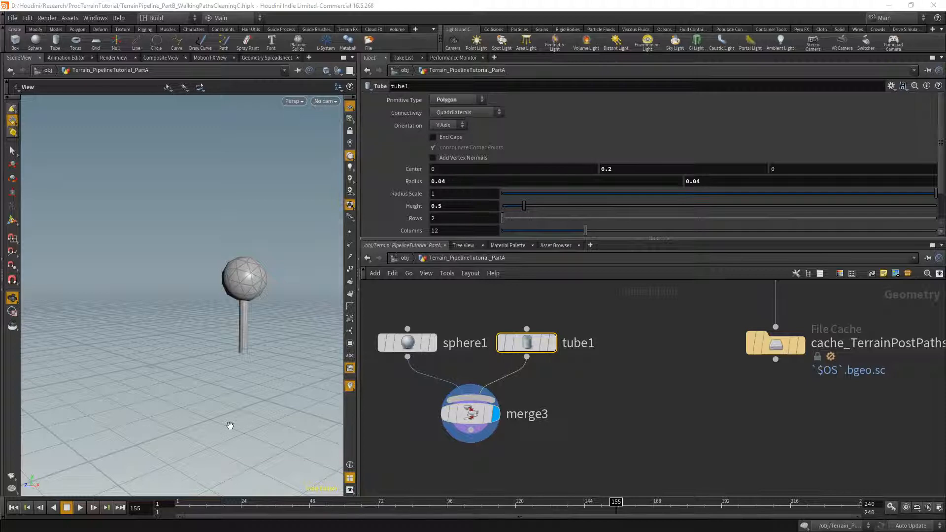
Remove the channel reference from sphere1's Y radius and set it to 0.3 to stretch the treetop vertically
middle_drag(557, 417, 525, 384)
click(379, 310)
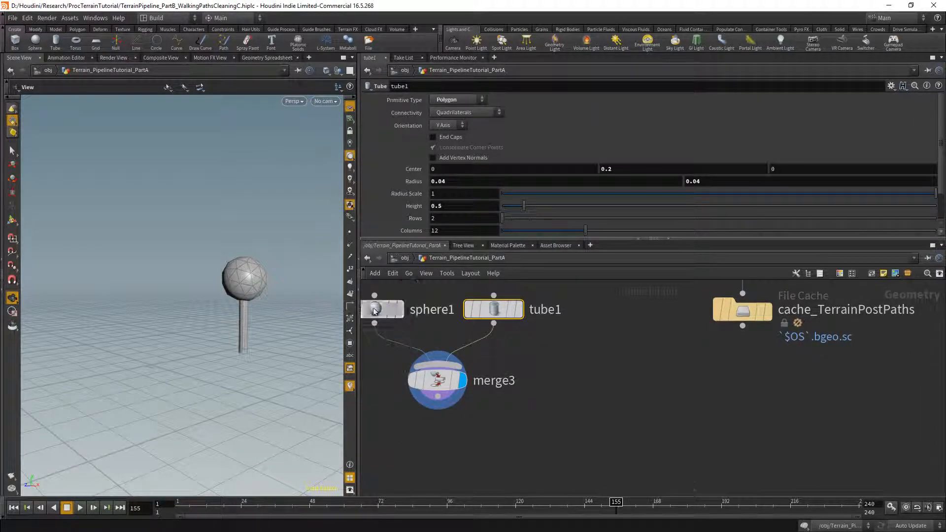
ctrl+shift+click(646, 129)
mouse_move(647, 127)
middle_down()
mouse_move(665, 127)
mouse_move(657, 127)
middle_up()
drag(248, 359, 272, 360)
key(space+z)
right_drag(252, 306, 190, 280)
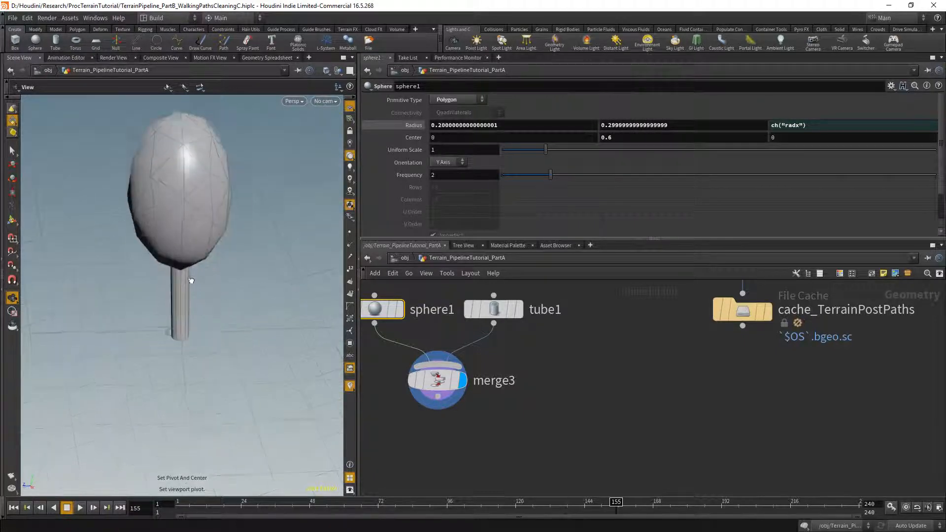
drag(190, 281, 192, 264)
scroll(521, 405, up, 1)
Move merge3 down to make room, add a Color node fed by sphere1, and display that node
drag(437, 381, 436, 456)
middle_drag(416, 373, 457, 380)
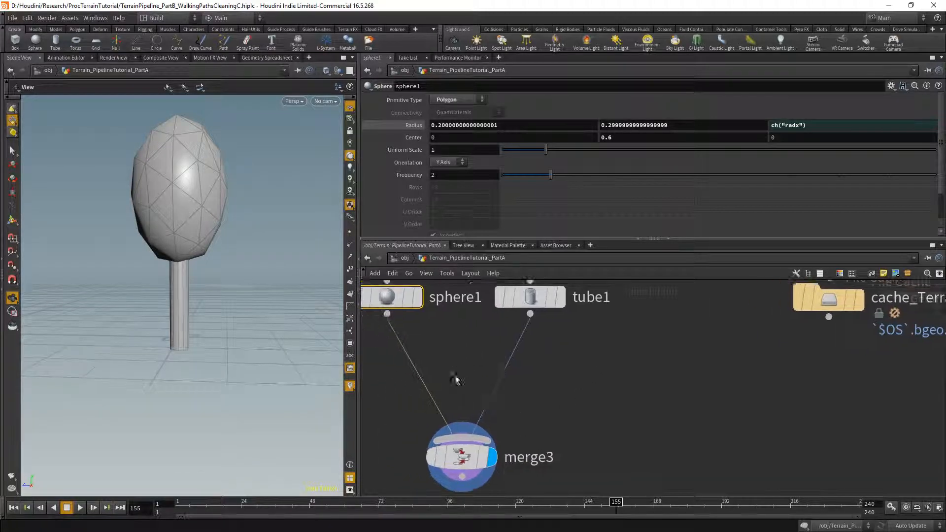
middle_drag(376, 391, 418, 385)
key(Tab)
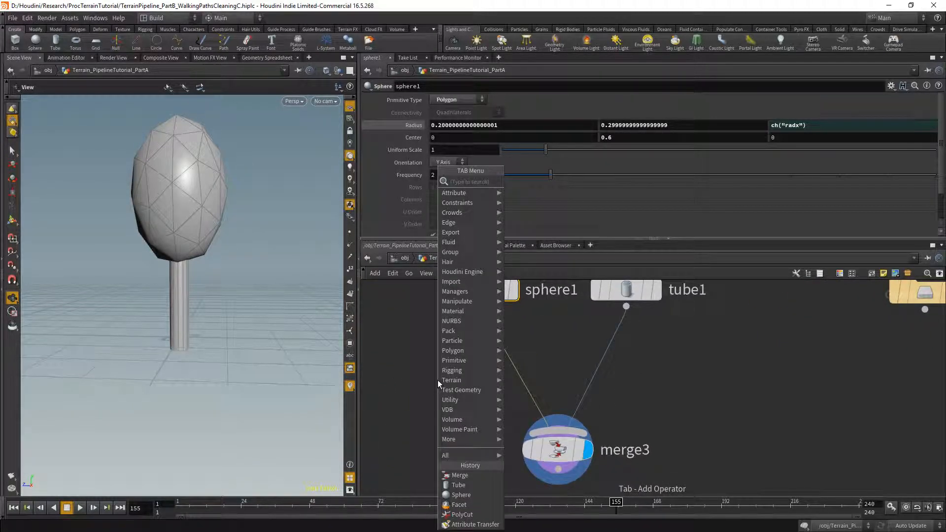
text(co)
key(Return)
click(437, 380)
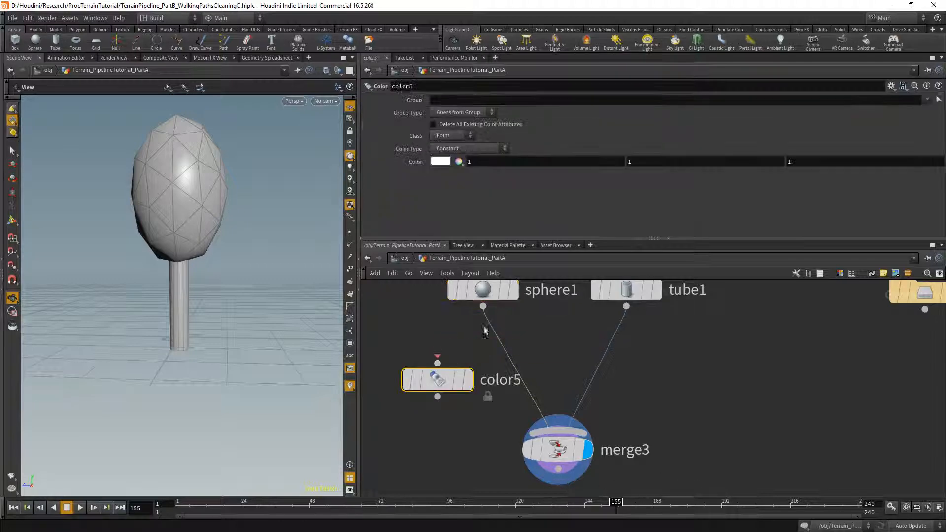
click(438, 363)
click(483, 306)
click(474, 341)
drag(442, 384, 445, 366)
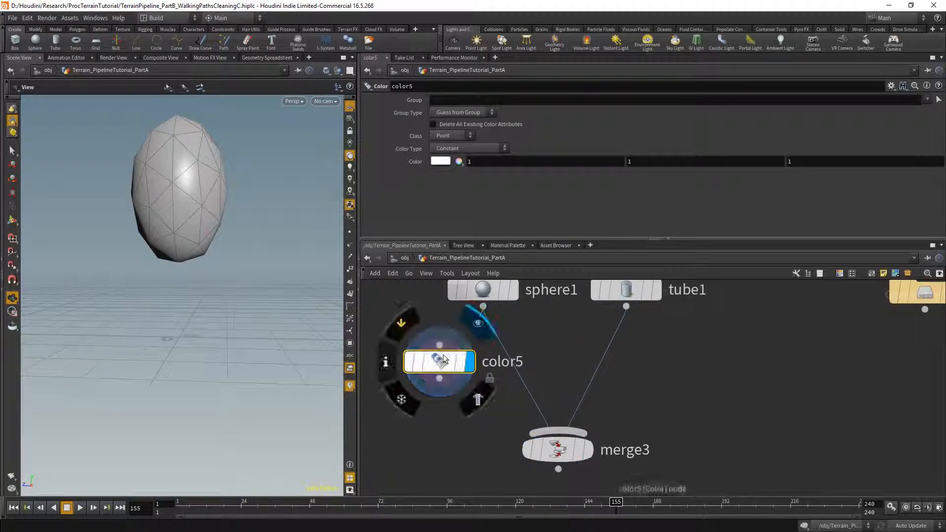
Set color5 to dark green (0.0531944, 0.471, 0) and insert it between sphere1 and merge3
click(460, 148)
click(461, 147)
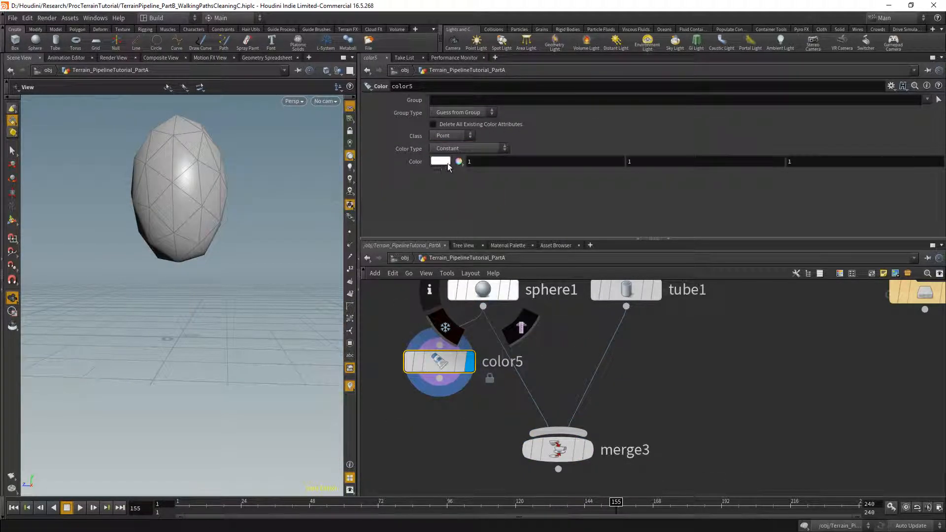
click(446, 162)
mouse_move(320, 213)
mouse_down()
mouse_move(313, 211)
mouse_move(319, 221)
mouse_move(333, 206)
mouse_up()
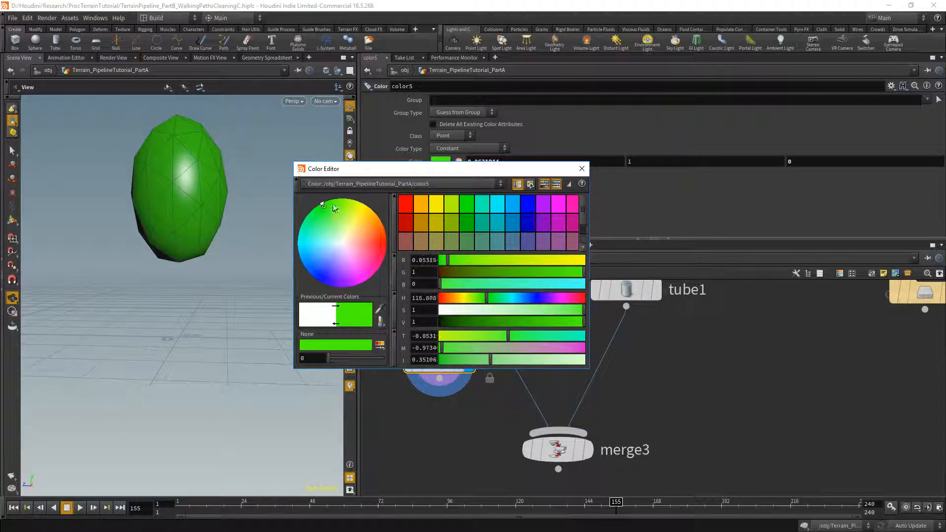
drag(504, 273, 507, 273)
click(582, 169)
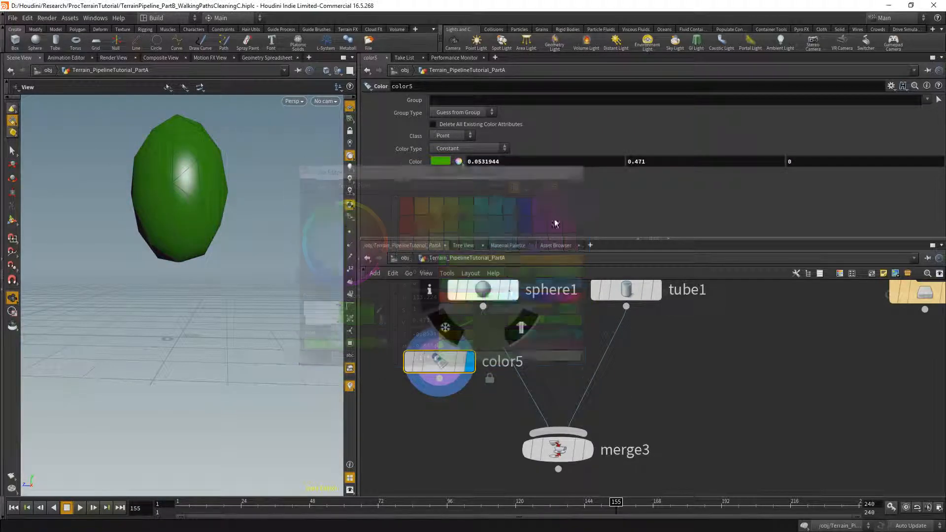
drag(530, 395, 470, 360)
Duplicate the green Color node and insert the copy between tube1 and merge3
middle_drag(679, 439, 583, 450)
key(ctrl+c)
key(ctrl+v)
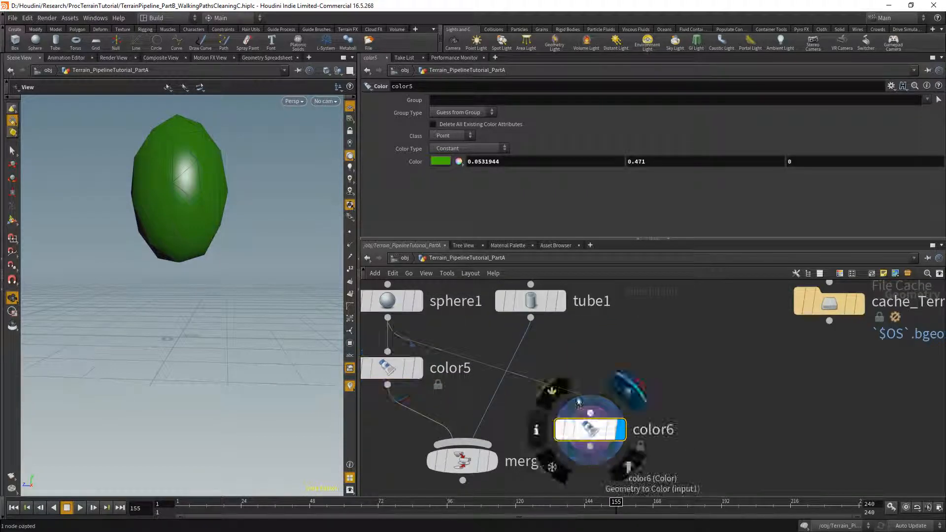
click(530, 317)
click(575, 409)
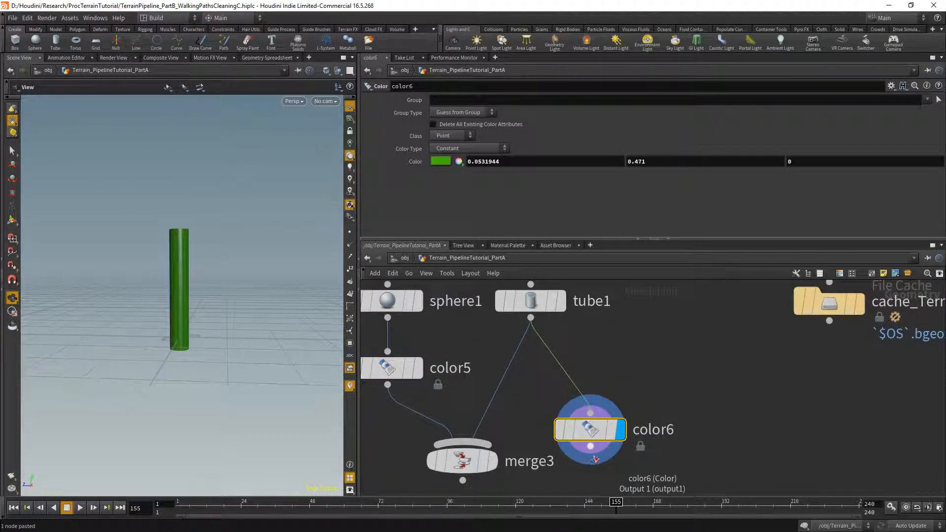
drag(491, 394, 508, 375)
Set color6 to reddish brown (0.471, 0.196428, 0.163649) for the trunk and display merge3
click(440, 161)
drag(367, 235, 368, 241)
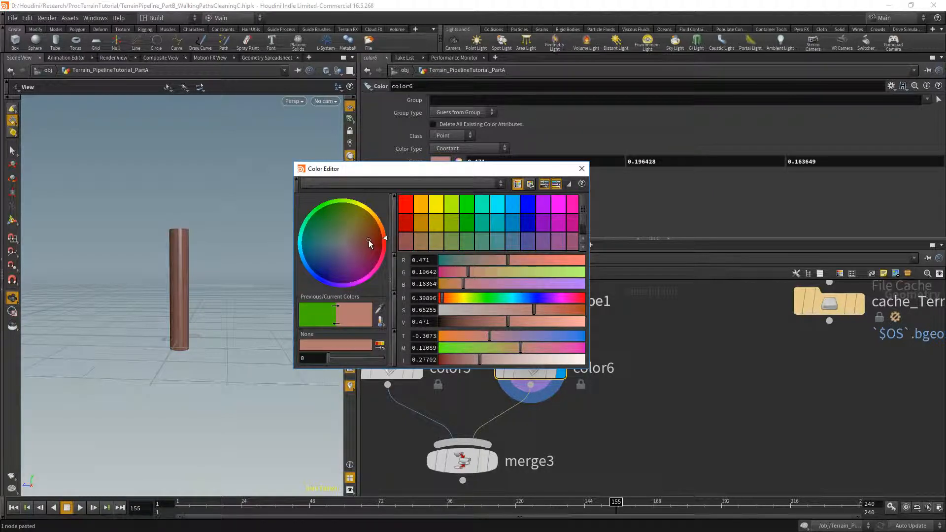
click(582, 168)
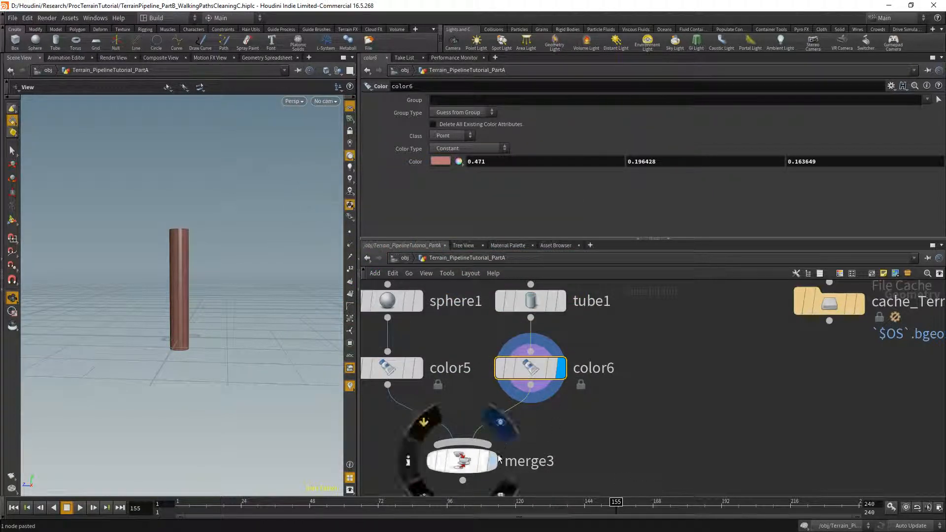
click(492, 461)
drag(153, 326, 138, 329)
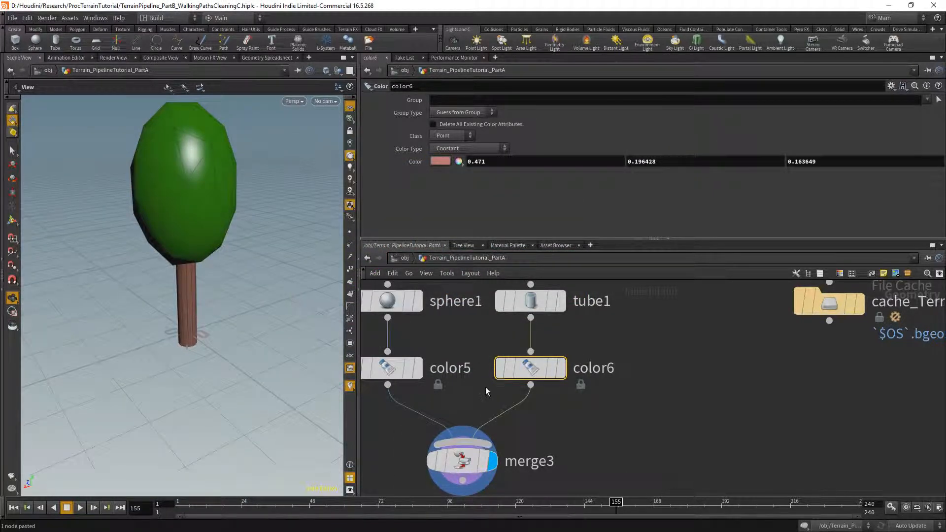
Reduce tube1's columns to 5 to simplify the trunk
click(530, 301)
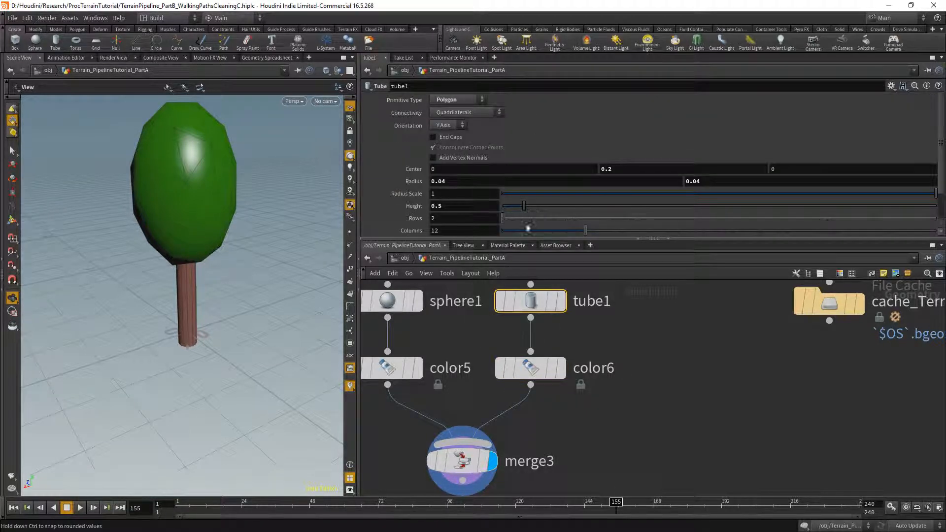
drag(548, 231, 520, 234)
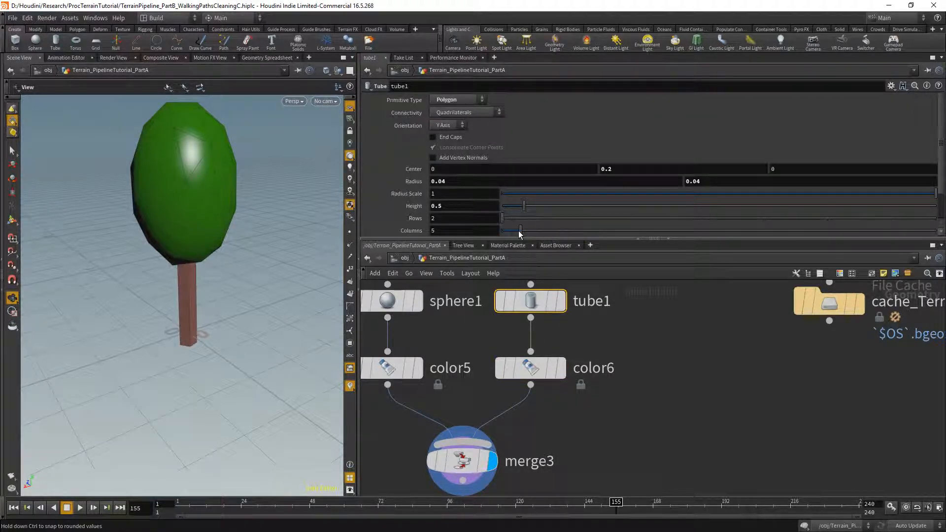
drag(175, 287, 194, 290)
Add a Facet node after merge3, display it, and enable Post-Compute Normals
middle_drag(444, 432, 418, 293)
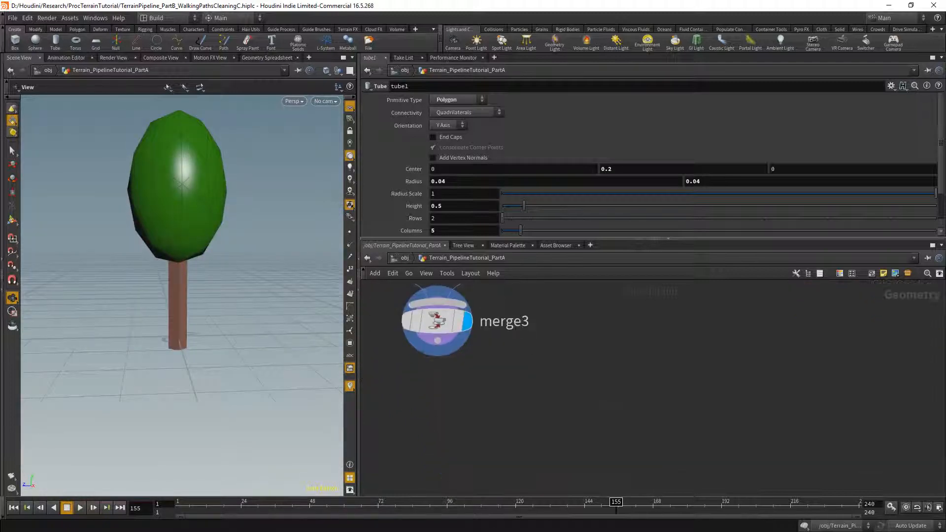
key(Tab)
text(fa)
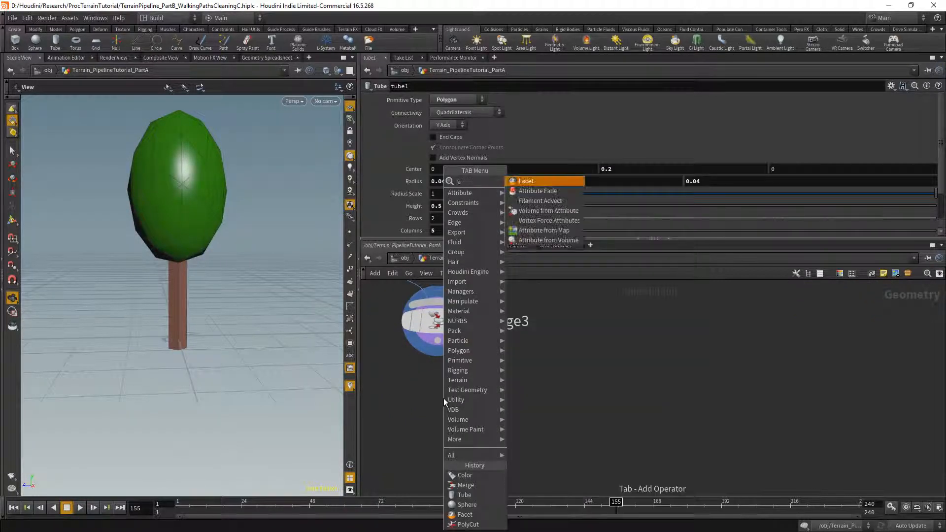
key(Return)
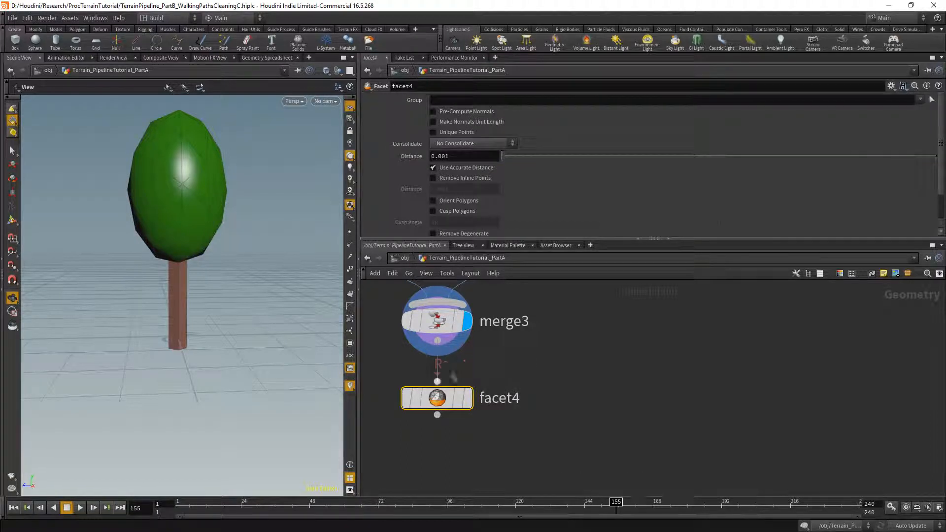
scroll(431, 229, down, 3)
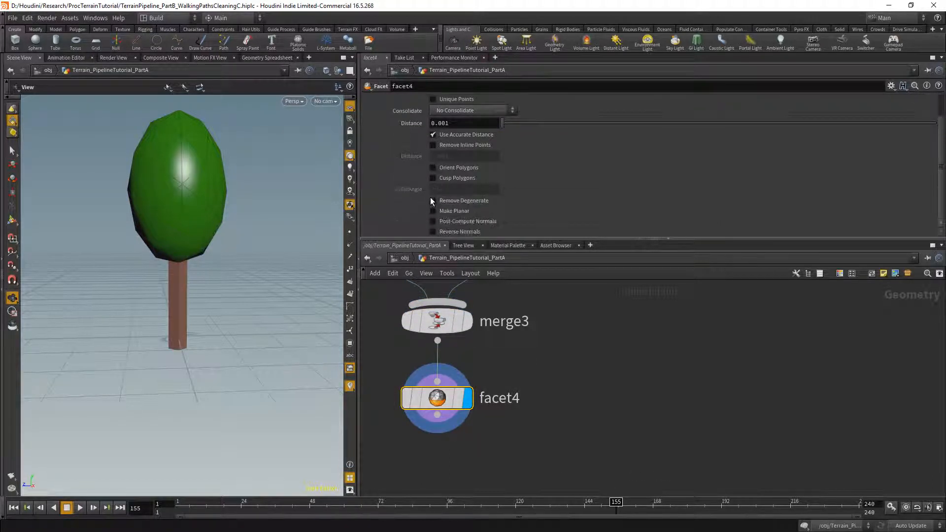
click(438, 222)
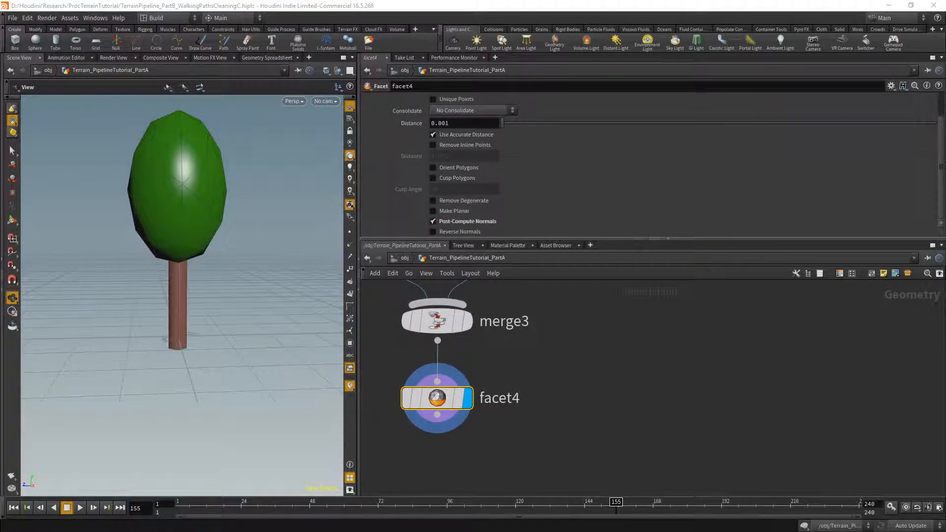
Select the six tree nodes and move them farther away from the terrain cache branch
scroll(510, 434, down, 6)
drag(463, 433, 410, 359)
middle_drag(434, 433, 576, 418)
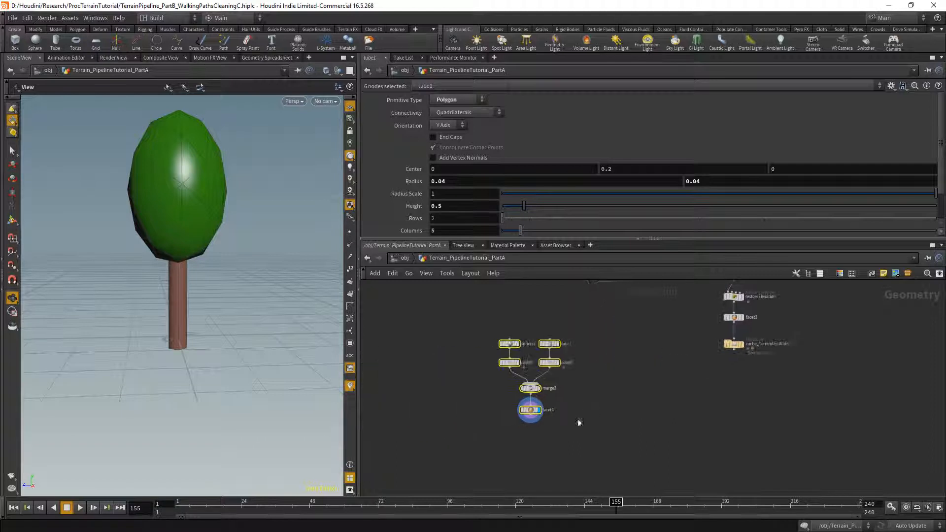
click(546, 441)
middle_drag(533, 461, 418, 453)
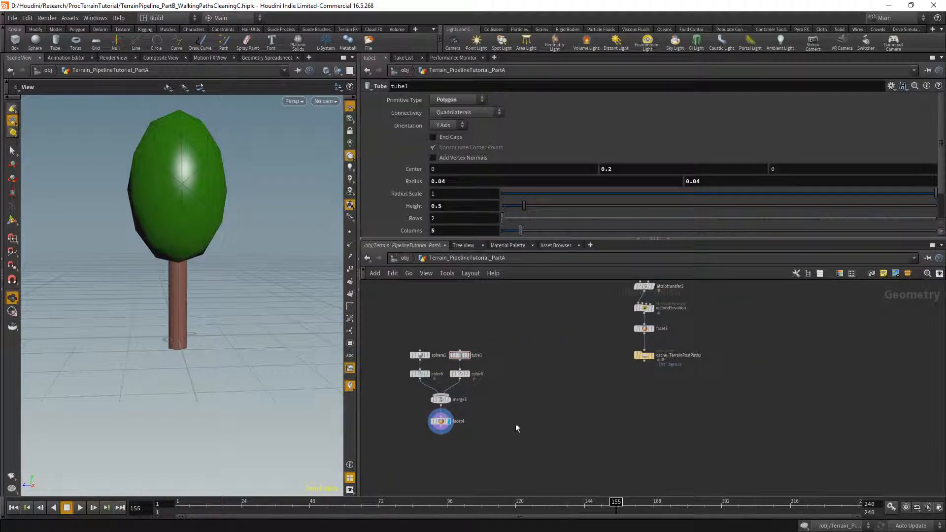
drag(502, 340, 398, 463)
drag(423, 358, 375, 356)
click(528, 370)
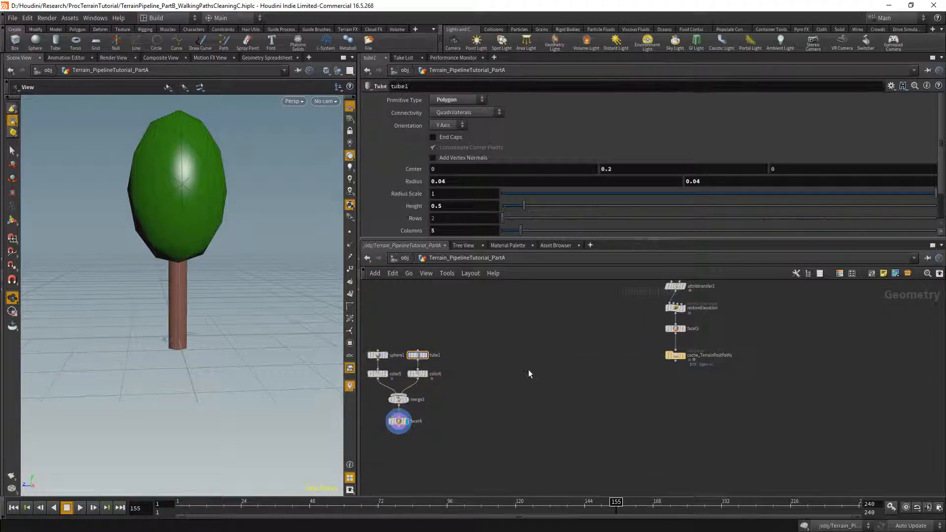
Duplicate the six tree nodes, place the copy beside the original network, and display the copied Facet node
middle_drag(529, 374, 479, 383)
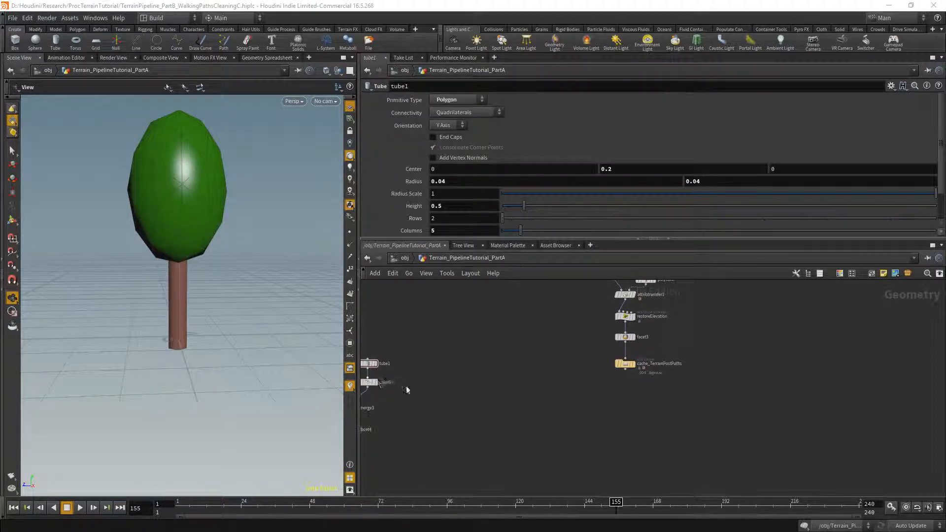
middle_drag(415, 388, 540, 373)
scroll(500, 372, up, 3)
drag(538, 452, 389, 308)
middle_drag(615, 346, 548, 331)
key(ctrl+c)
key(ctrl+v)
drag(556, 400, 519, 418)
click(457, 427)
Delete sphere2 in the copied tree network and place a new Tube node above color7, wired into it
middle_drag(467, 412, 450, 417)
scroll(504, 343, up, 2)
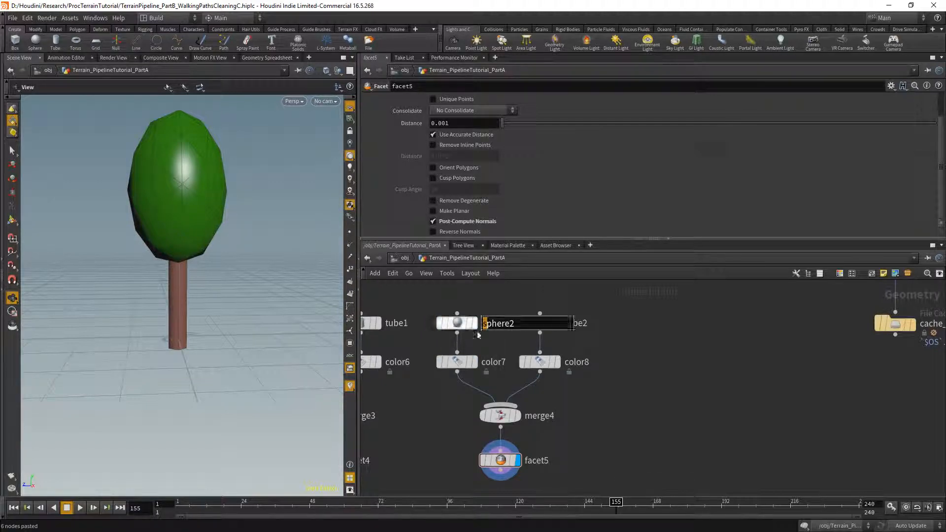
drag(489, 342, 451, 302)
key(Delete)
key(Tab)
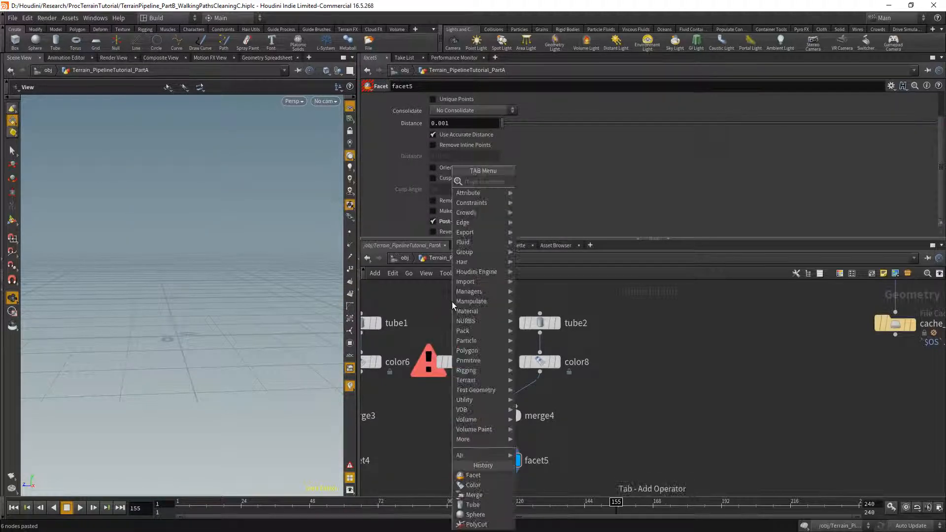
text(facet)
key(Return)
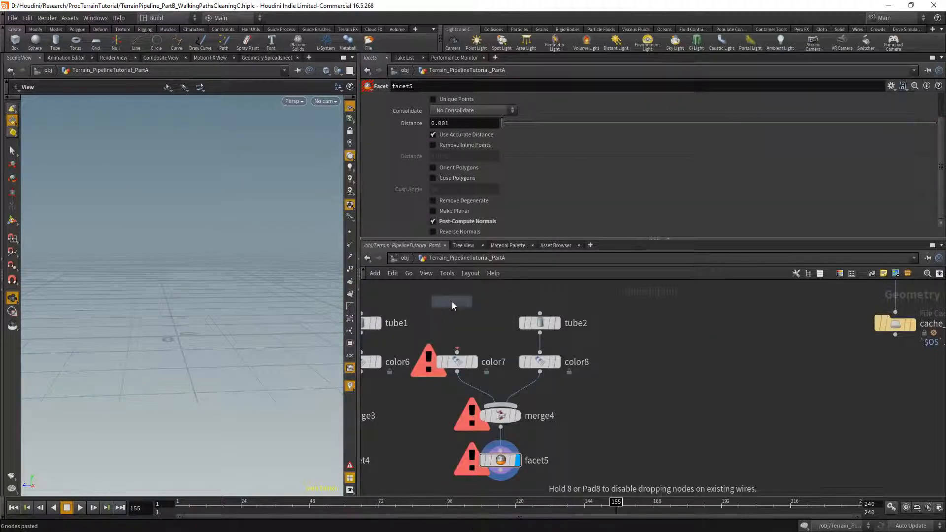
click(455, 326)
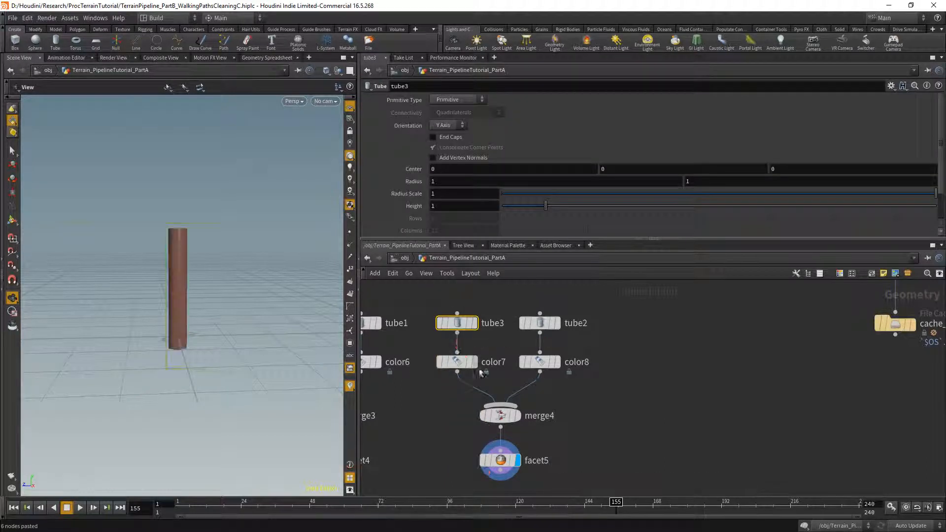
Turn tube3 into a polygon cone with radii 0 and 0.4, and raise its center Y to 0.67
click(452, 100)
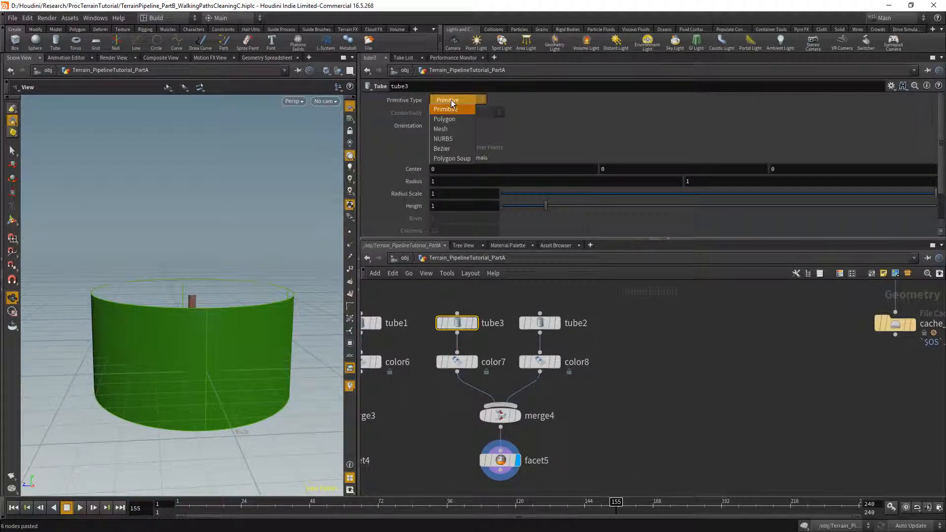
click(444, 119)
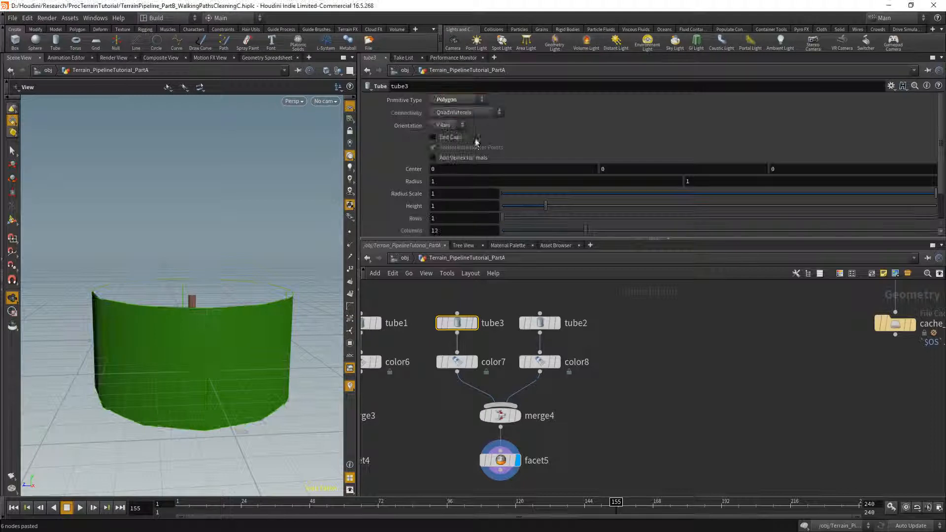
middle_drag(511, 185, 523, 183)
middle_drag(780, 185, 740, 184)
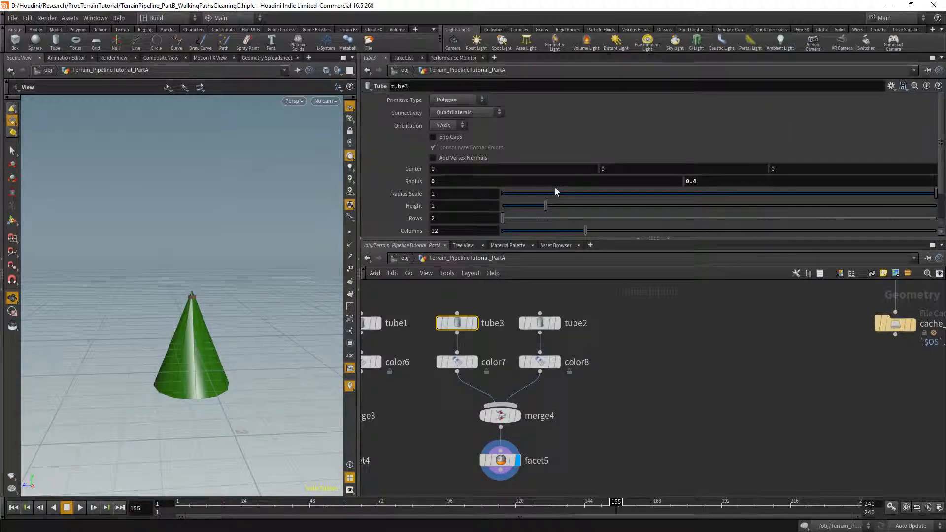
middle_drag(611, 178, 696, 184)
drag(206, 327, 205, 303)
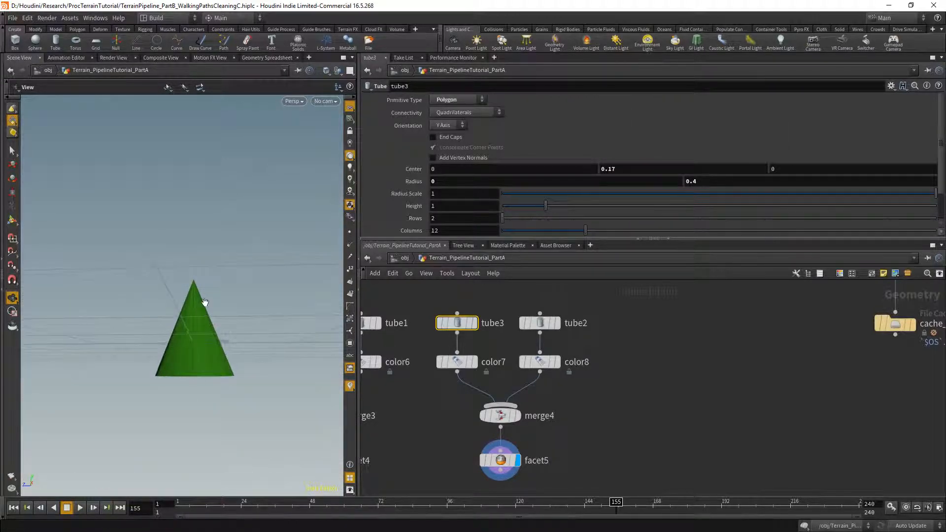
mouse_move(649, 167)
middle_down()
mouse_move(684, 166)
mouse_move(648, 170)
middle_up()
drag(260, 279, 254, 291)
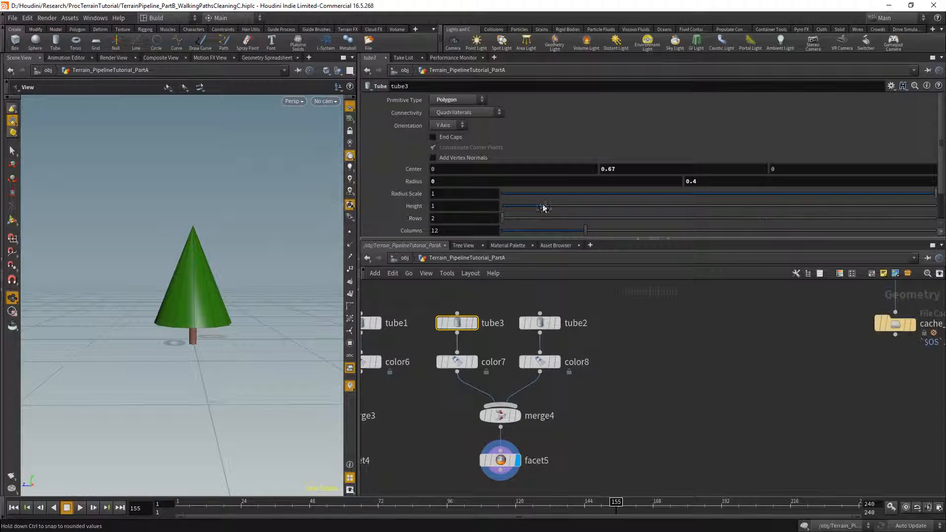
Reshape tube3 with a radius scale of 0.48, a height of 0.9 and a center Y of 0.56
drag(902, 194, 716, 215)
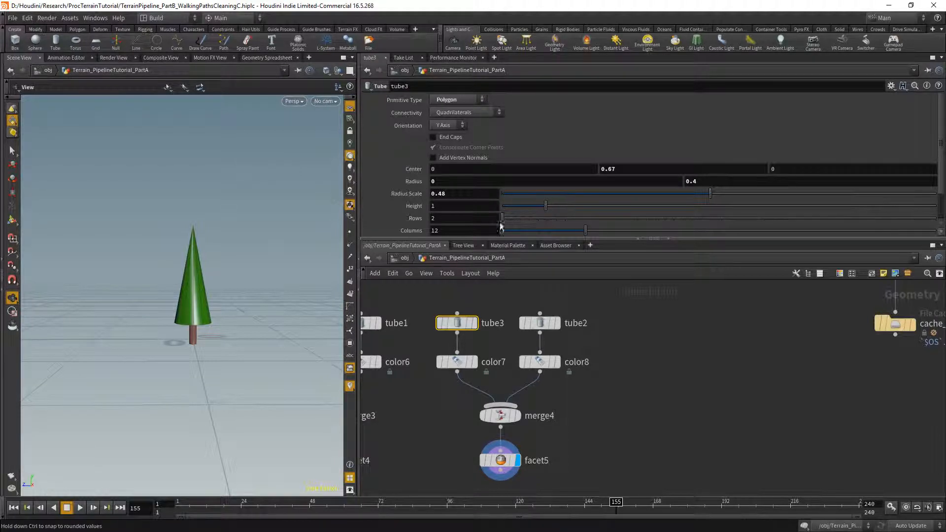
mouse_move(548, 210)
mouse_down()
mouse_move(530, 211)
mouse_move(544, 213)
mouse_up()
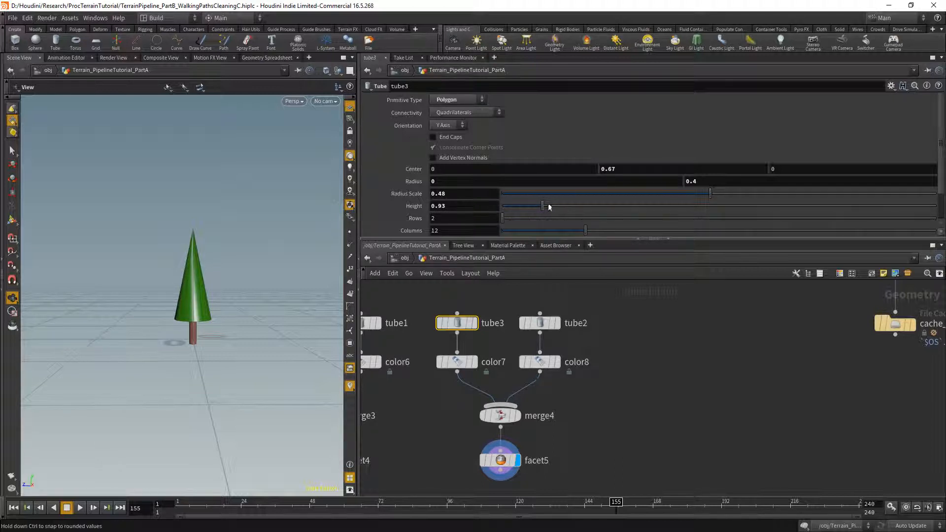
drag(550, 208, 541, 209)
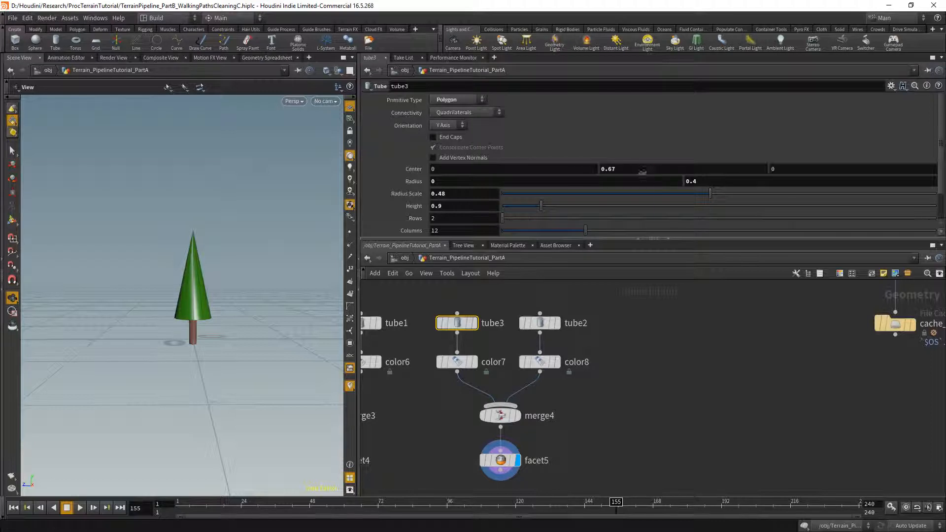
middle_drag(643, 172, 590, 188)
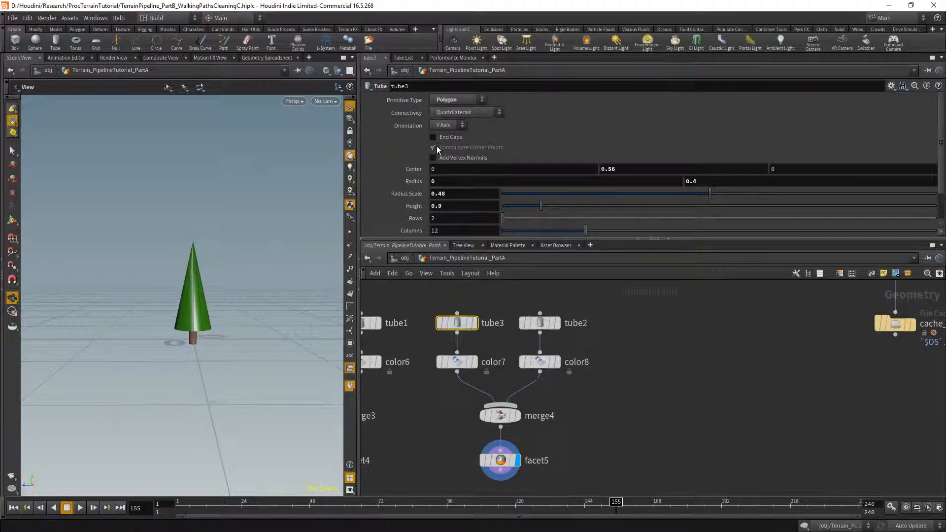
Set tube3's rows to 7 and enable End Caps, displaying the node to inspect its capped base
drag(503, 219, 521, 224)
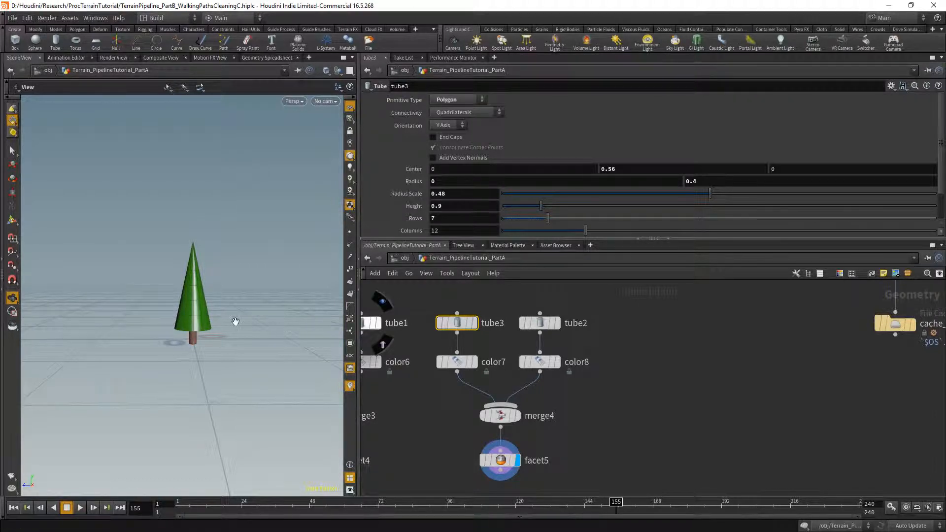
drag(74, 328, 86, 289)
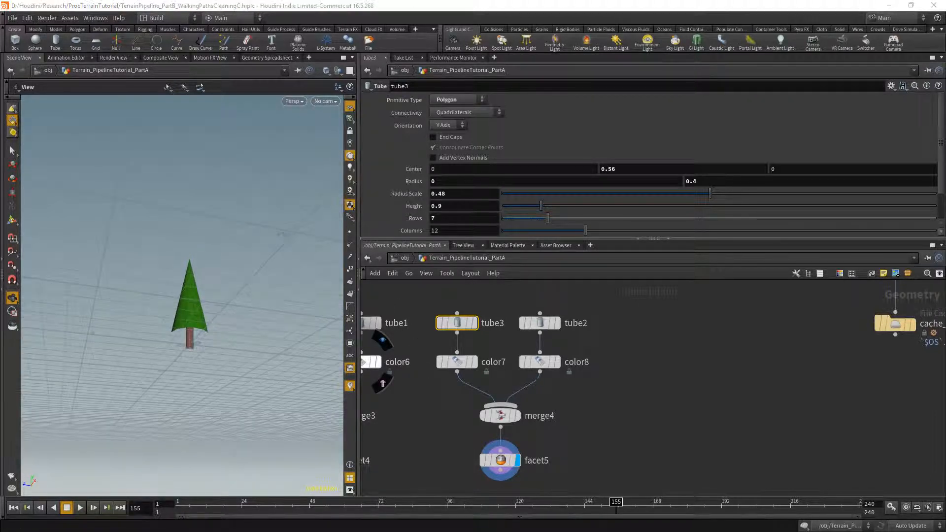
click(433, 137)
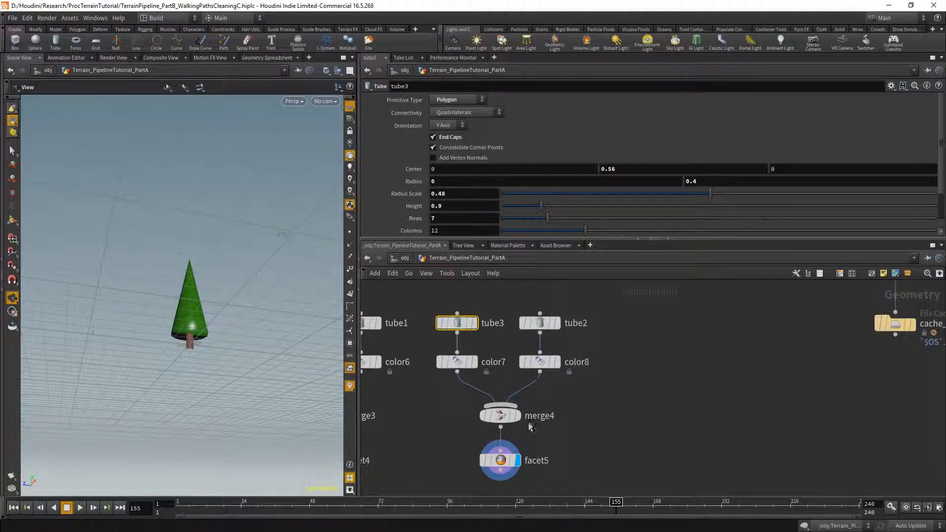
click(475, 323)
right_drag(183, 308, 202, 331)
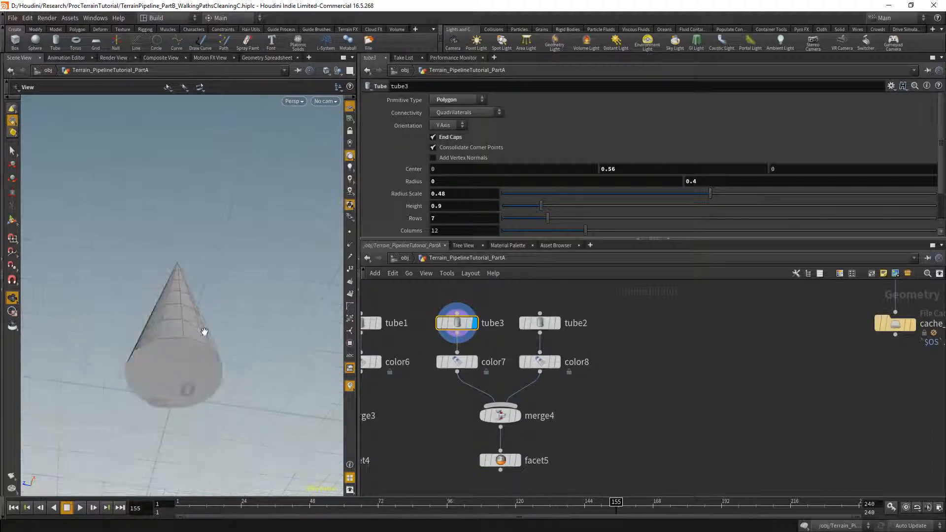
mouse_move(203, 332)
mouse_down()
mouse_move(199, 363)
mouse_move(199, 343)
mouse_up()
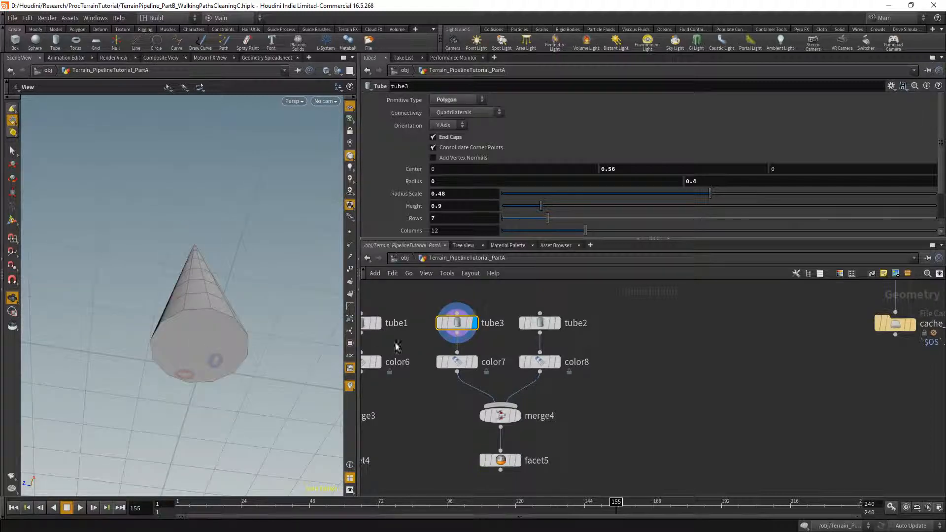
key(Tab)
text(di)
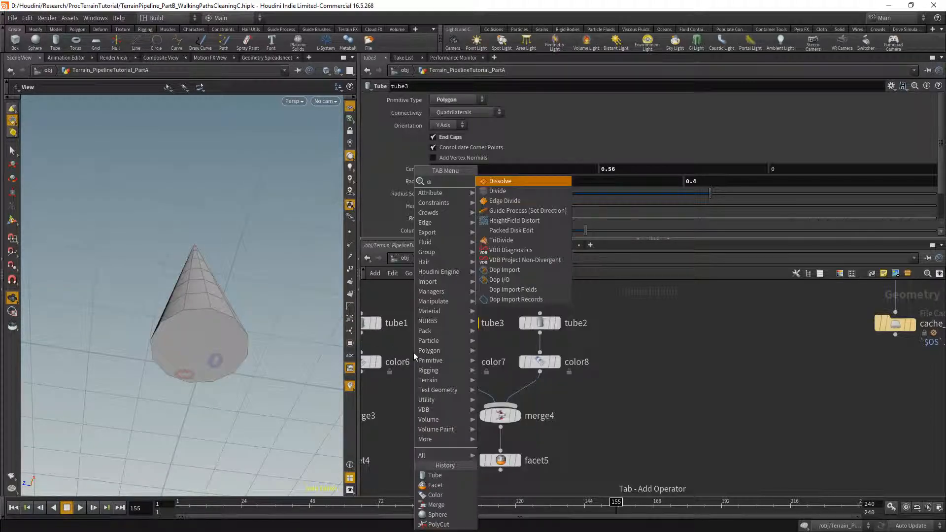
key(Return)
key(Escape)
Add a Divide node fed by tube3's output and display its result
key(Tab)
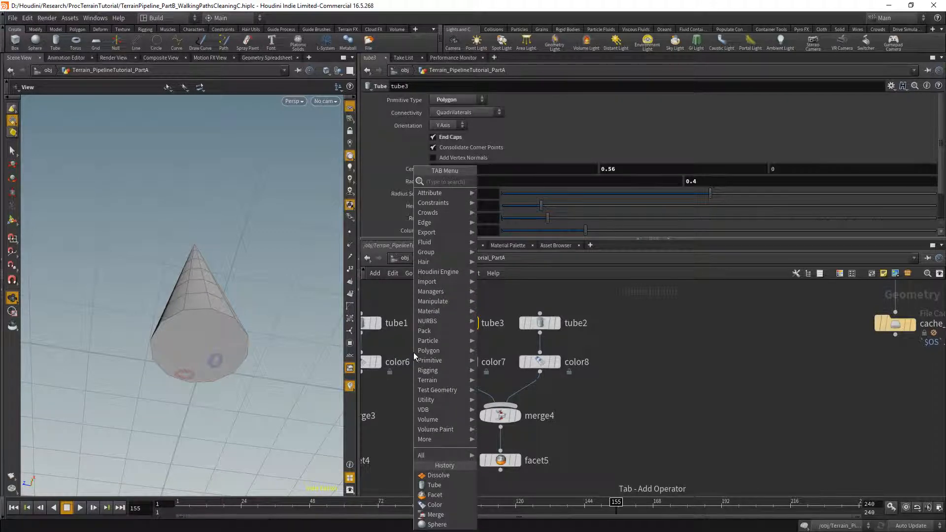
text(di)
key(Down)
key(Return)
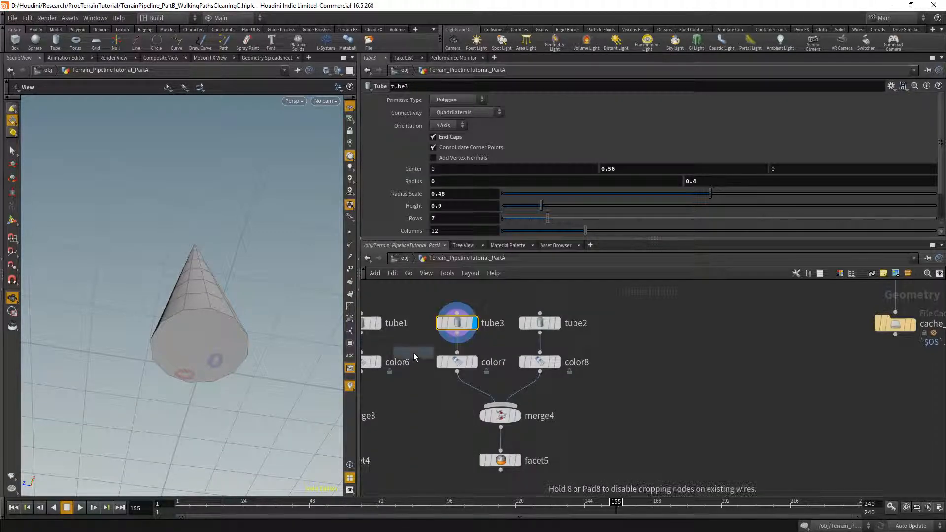
click(413, 353)
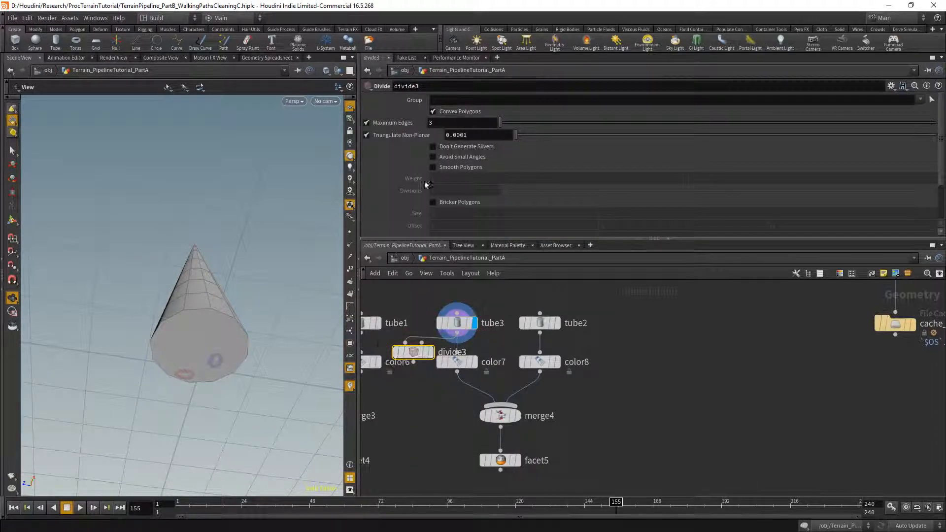
click(431, 352)
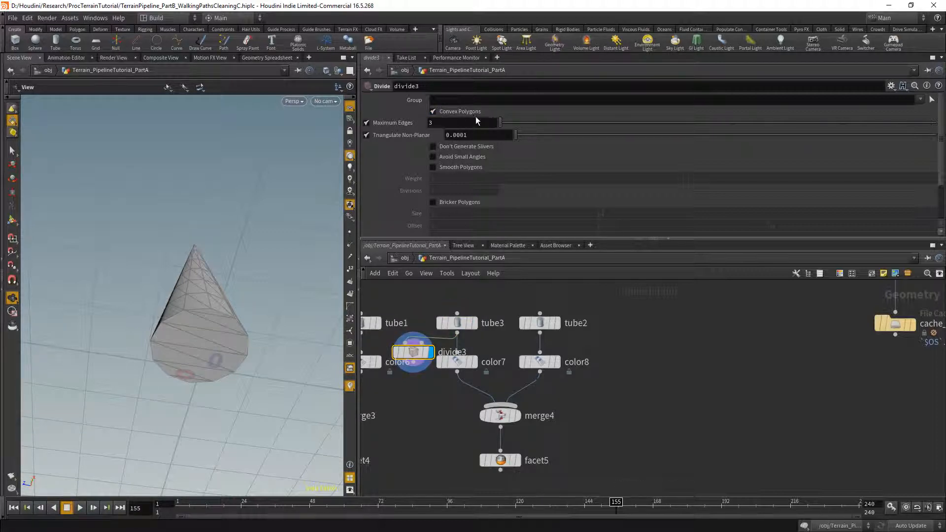
Set divide3's Maximum Edges to 4 and check the cone's divided base
click(367, 123)
click(367, 124)
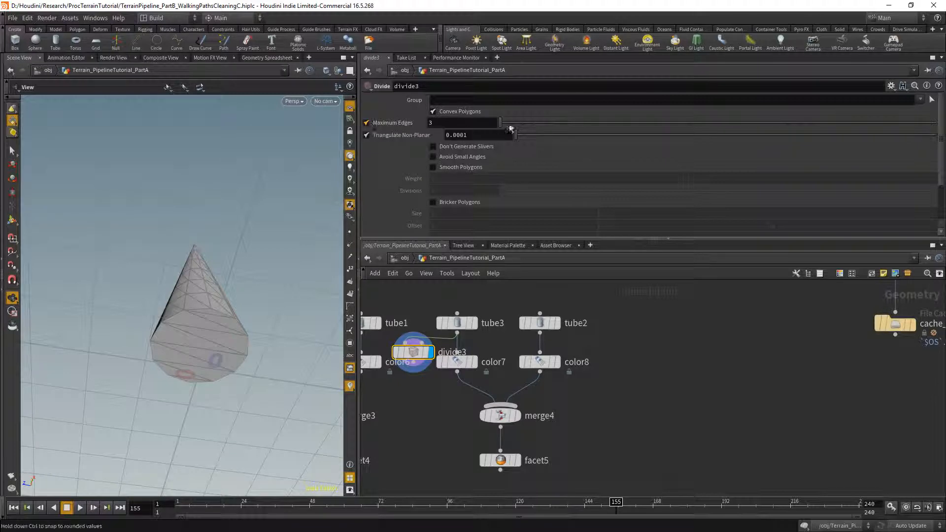
double_click(432, 123)
text(4)
key(Return)
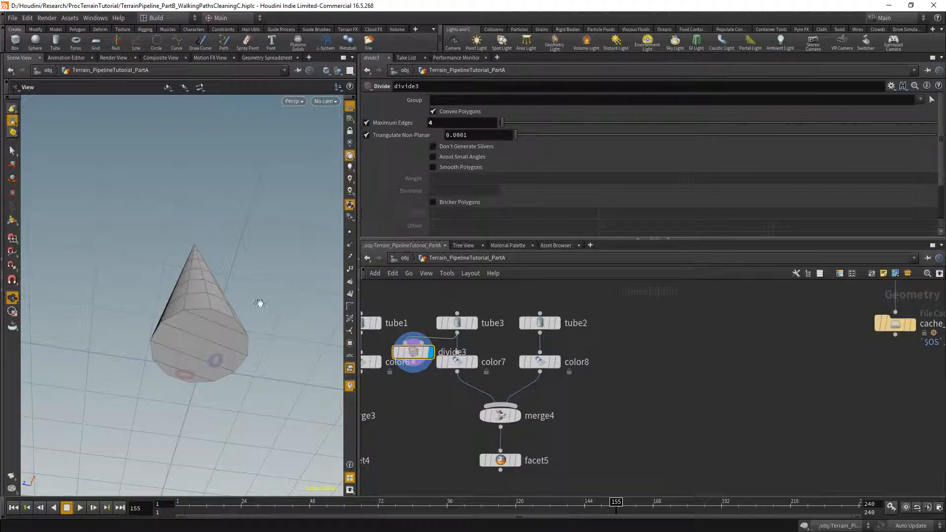
drag(258, 302, 234, 286)
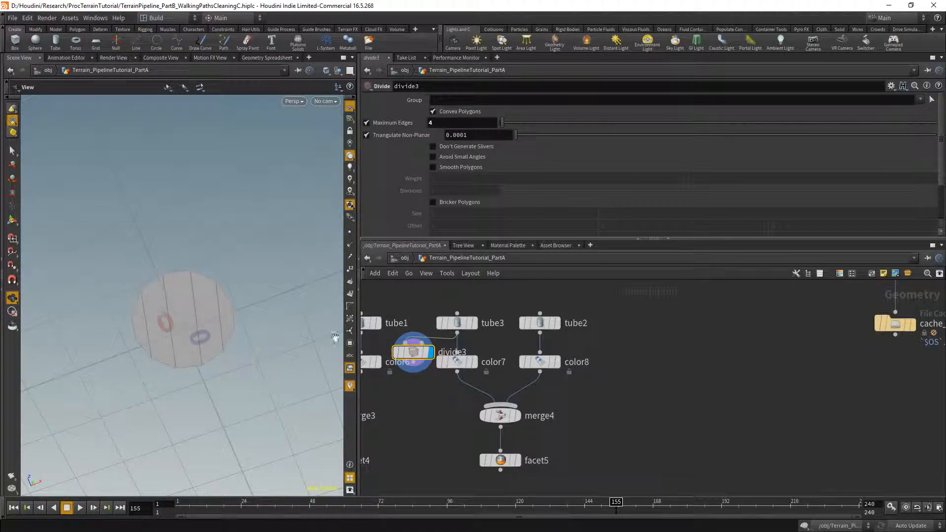
Insert divide3 between tube3 and color7, spacing color7 and merge4 farther down the network
drag(458, 361, 457, 382)
click(413, 362)
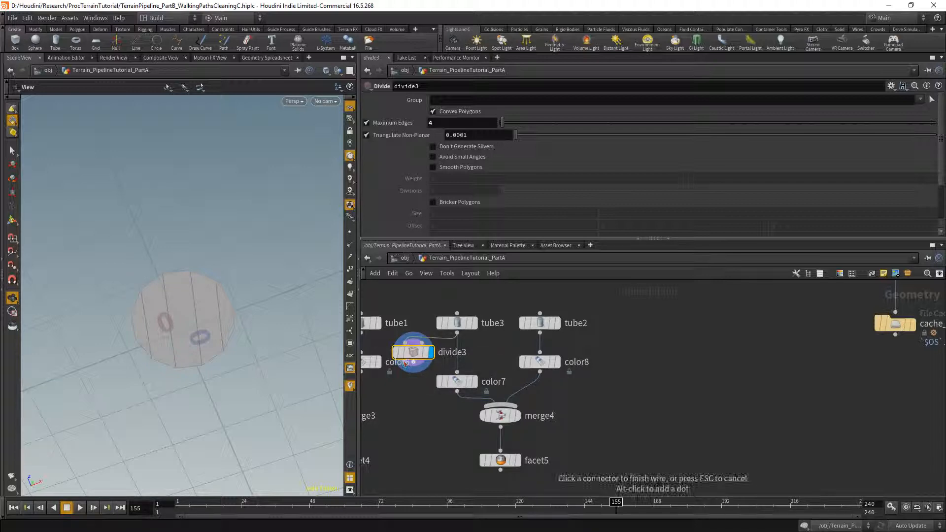
drag(405, 364, 456, 382)
drag(499, 414, 499, 428)
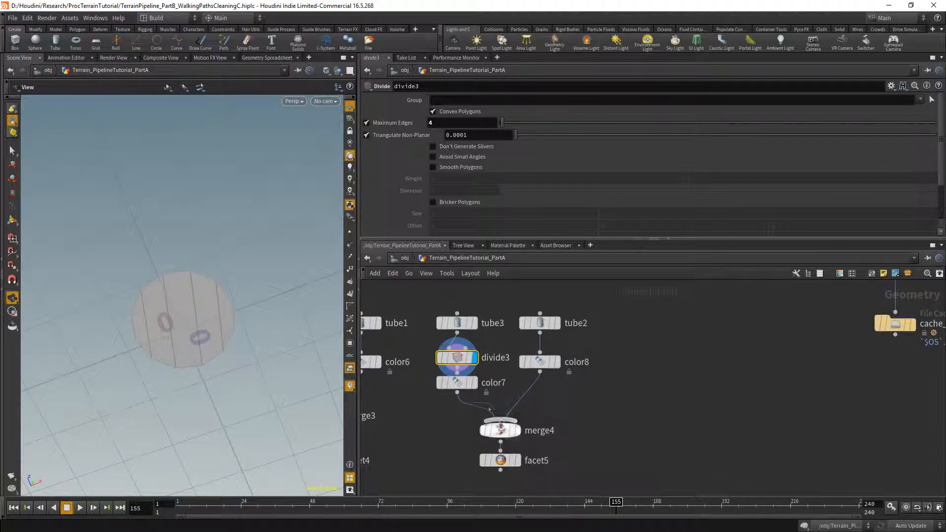
drag(463, 386, 462, 398)
drag(460, 358, 460, 362)
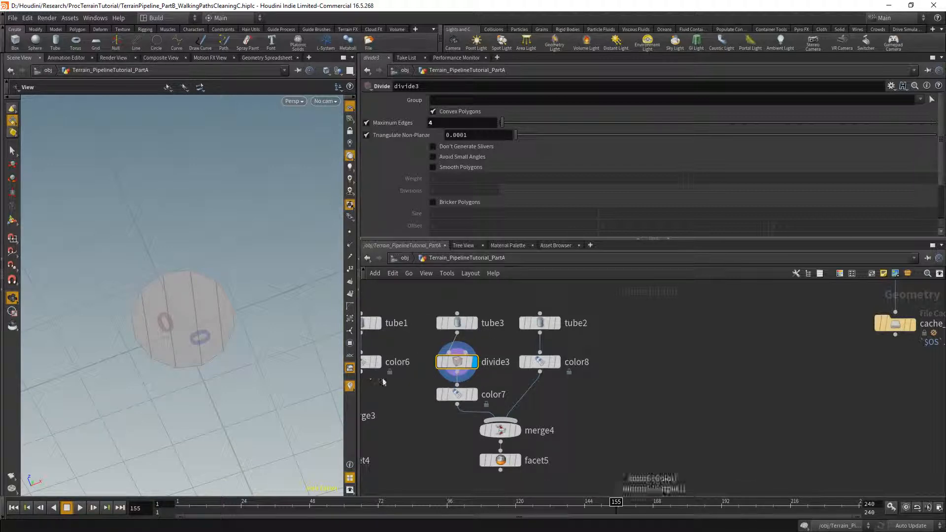
Display facet5 and view the complete cone tree from the side
middle_drag(616, 463, 636, 395)
click(539, 392)
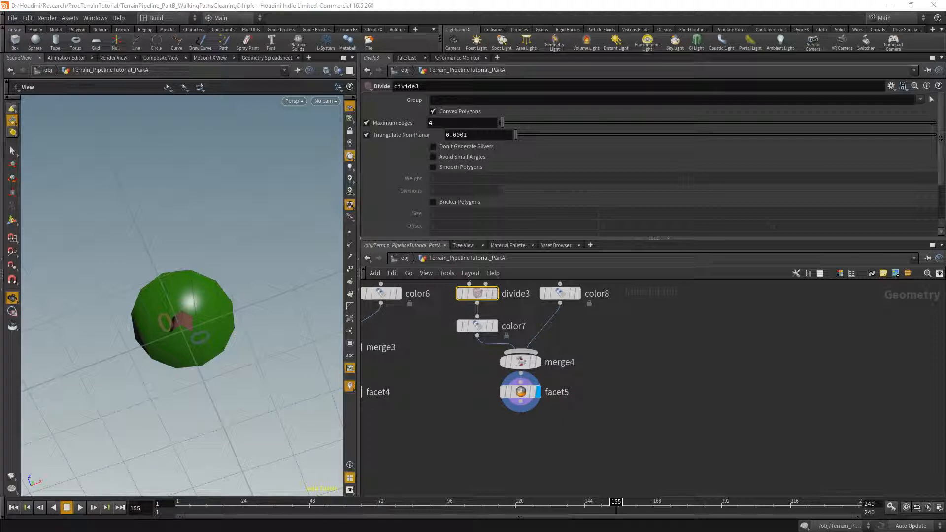
middle_drag(565, 428, 484, 459)
scroll(485, 458, down, 1)
drag(191, 291, 202, 350)
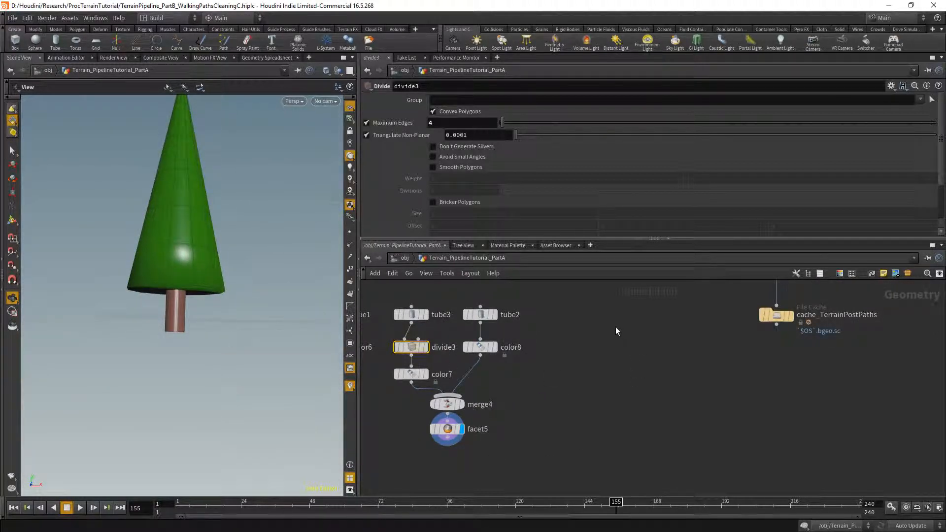
key(Tab)
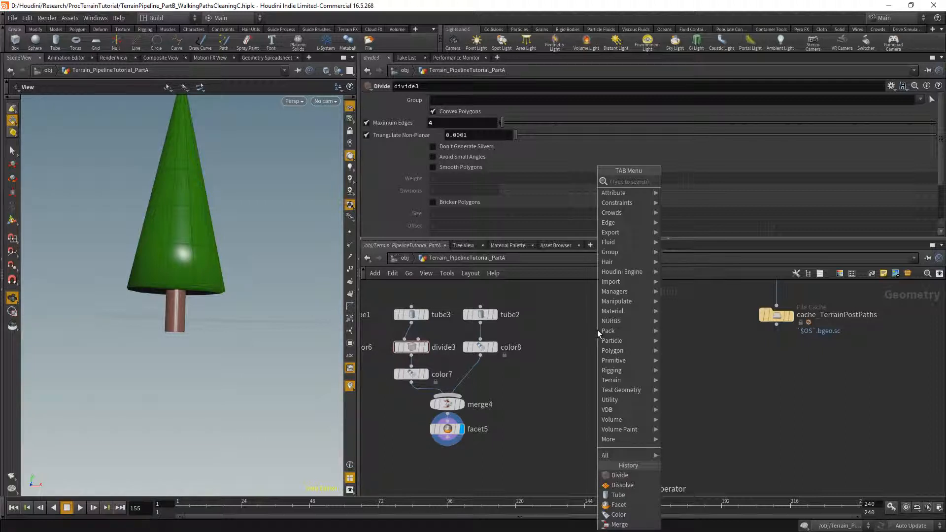
text(bl)
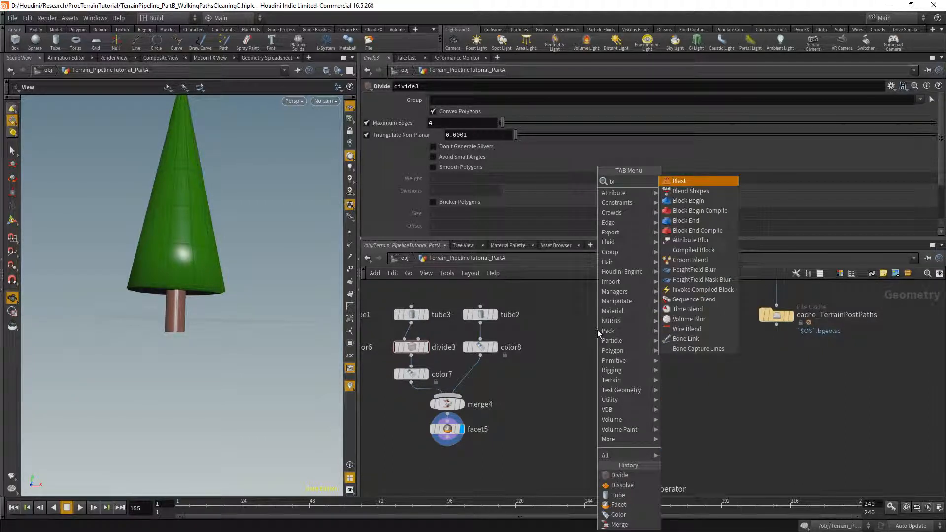
key(Escape)
Add a Box node beside tube2, display it, and bring the whole box into view
key(Tab)
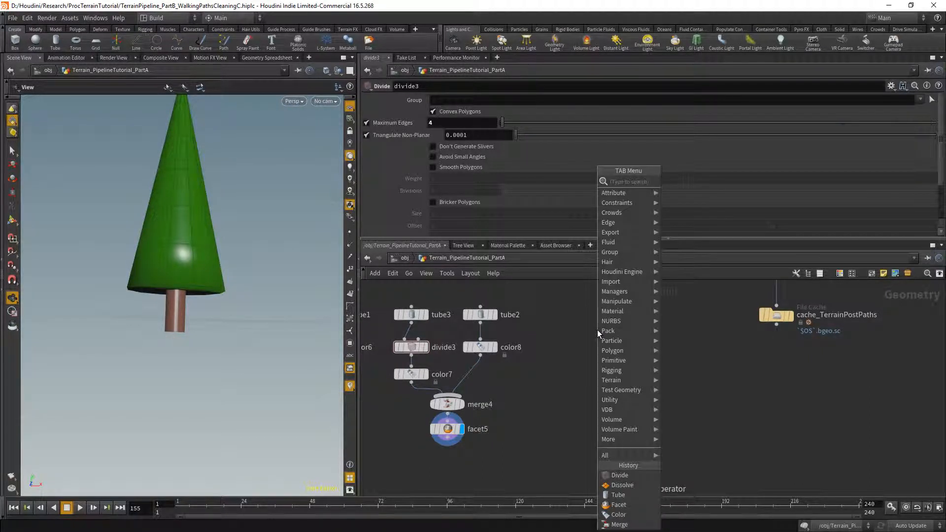
text(bo)
key(Return)
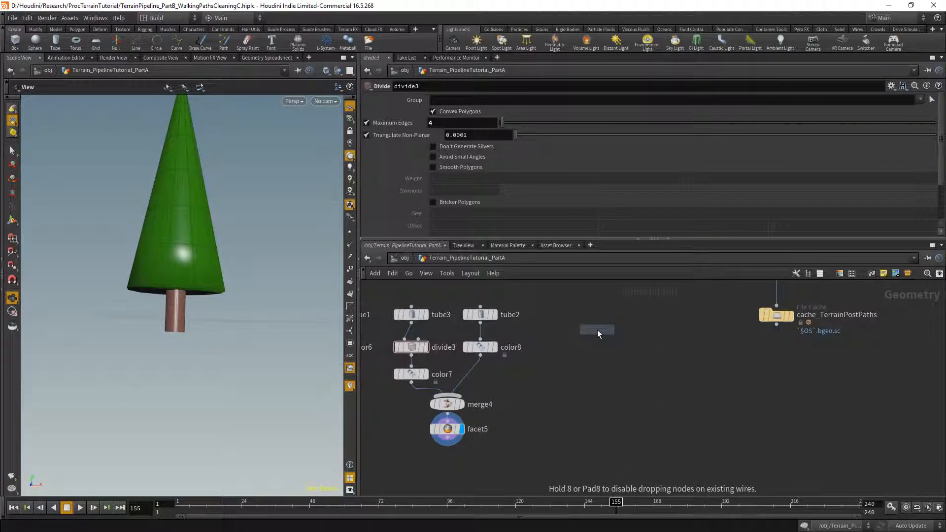
click(576, 316)
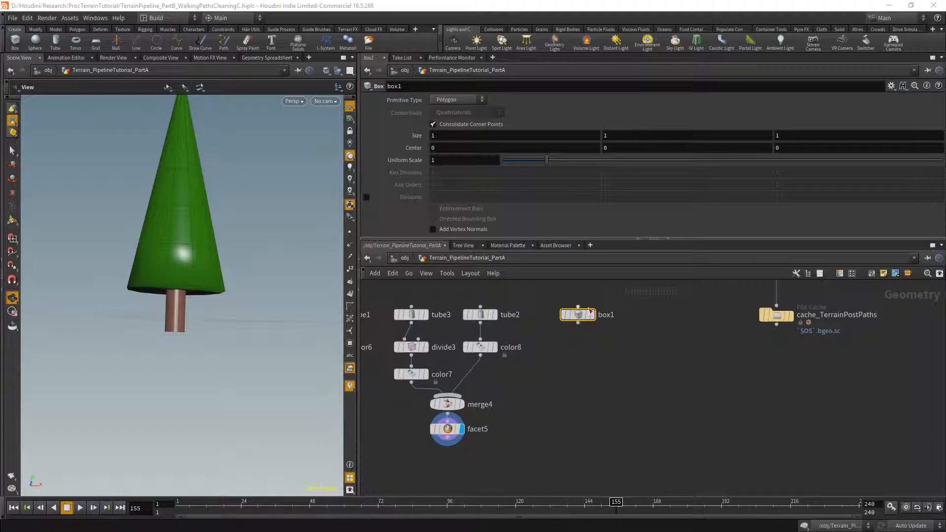
click(591, 314)
scroll(124, 249, down, 5)
drag(131, 258, 175, 271)
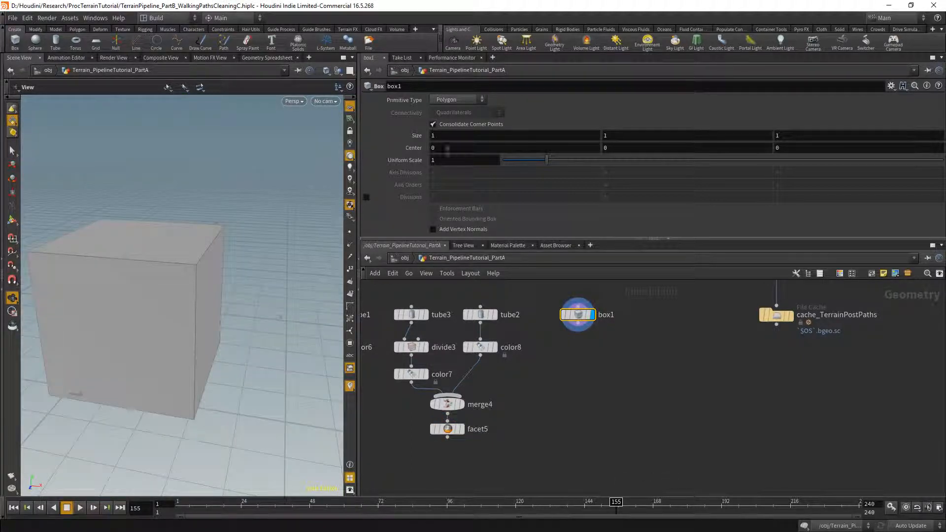
Set box1's X size to 0.5 and its Z size to 0.25
middle_drag(452, 135, 424, 139)
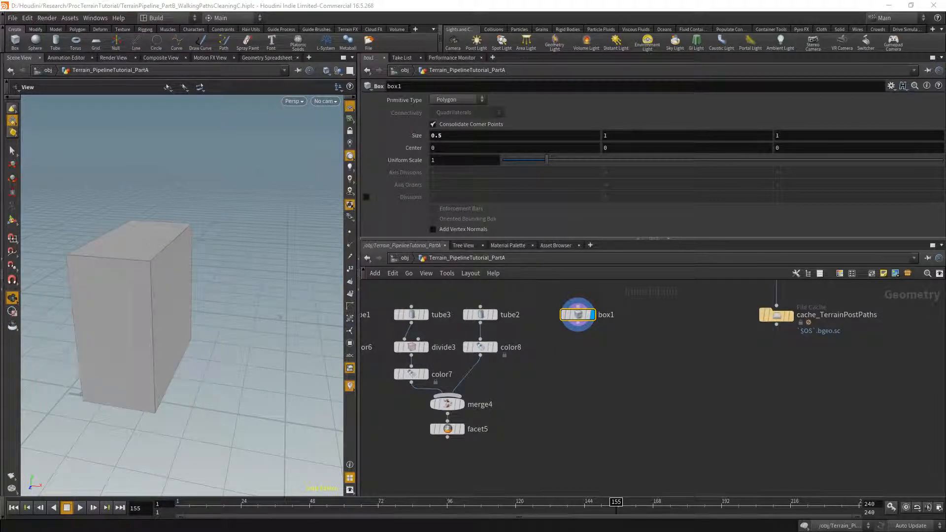
drag(327, 327, 200, 340)
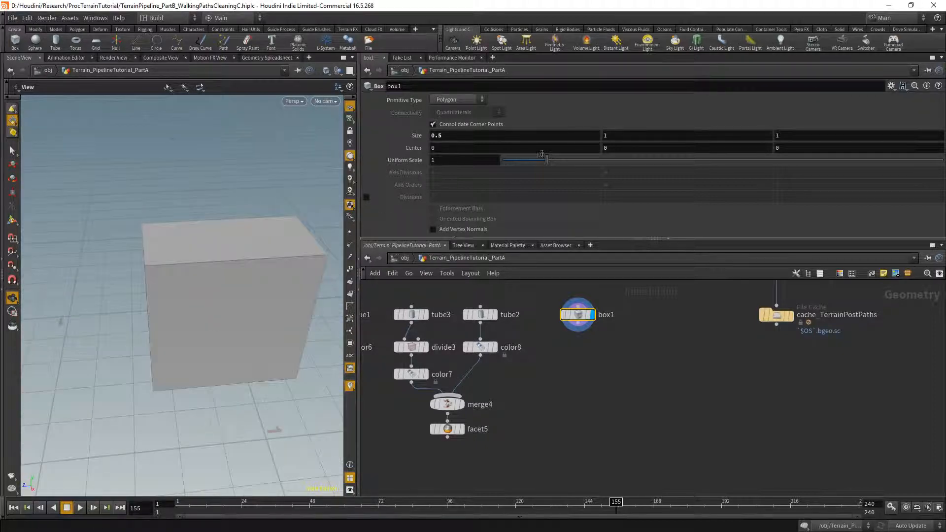
middle_drag(845, 138, 538, 154)
click(815, 137)
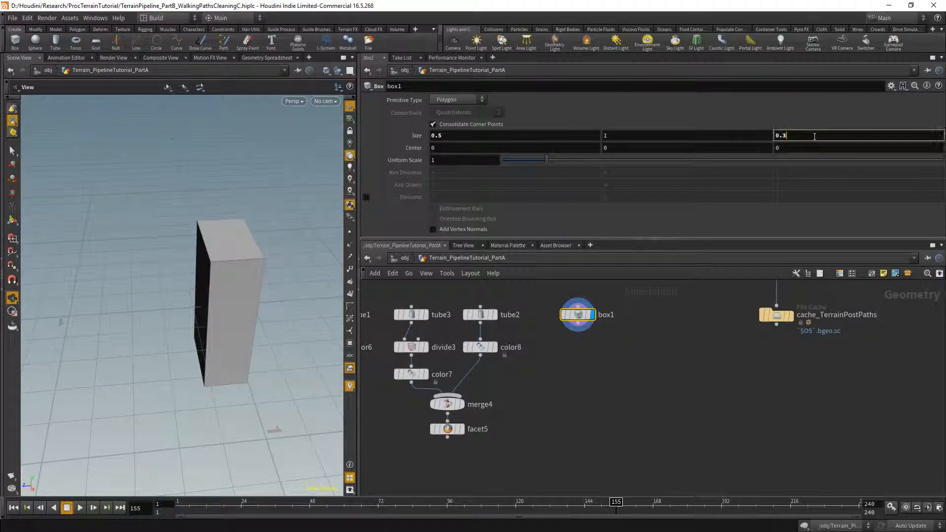
text(25)
key(Return)
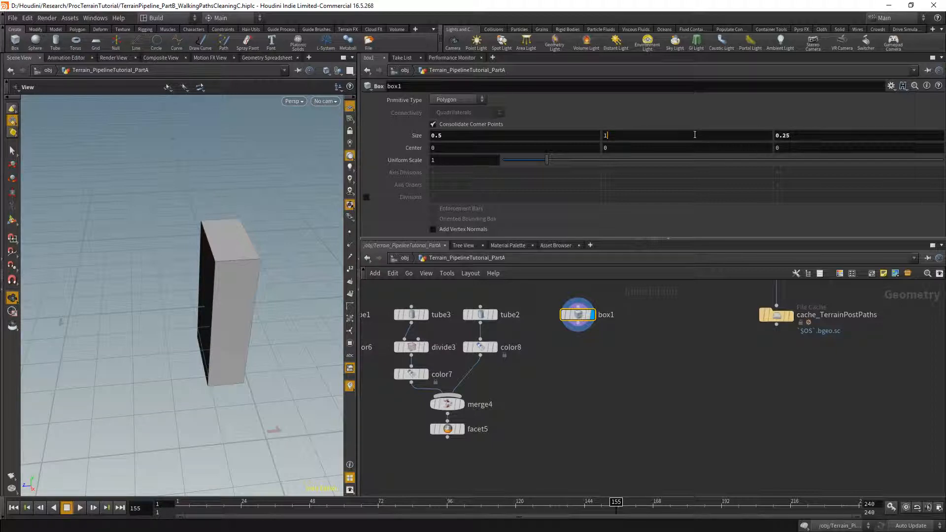
Set box1's Y size to 1.5 and its X size to 1
text(25)
key(Return)
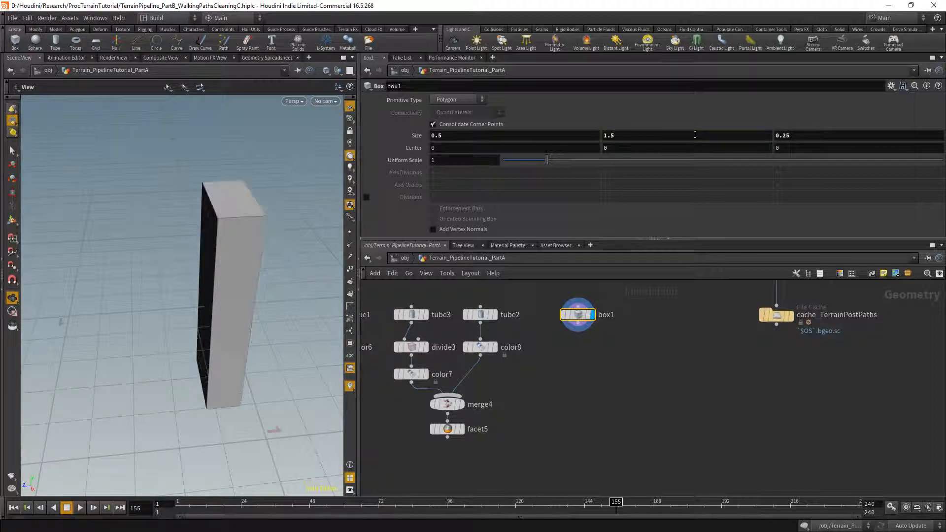
drag(482, 137, 367, 127)
text(1)
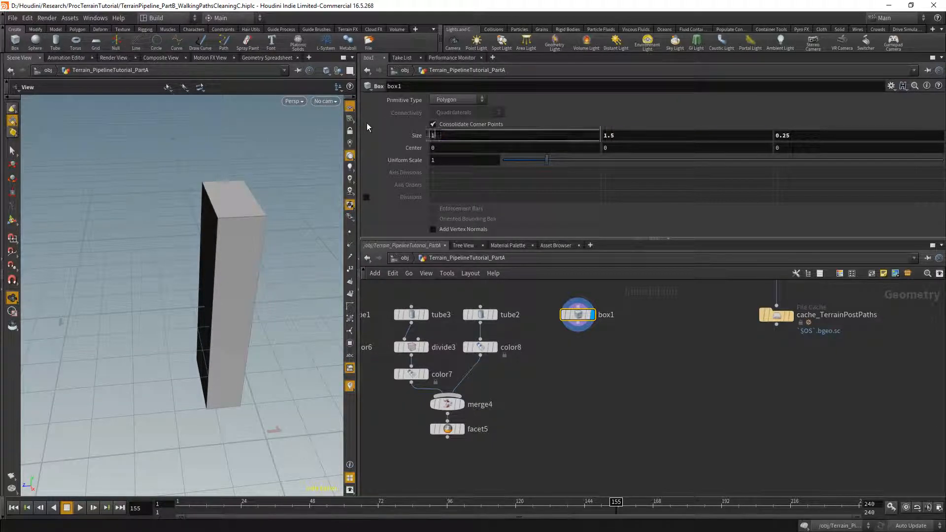
key(Return)
drag(158, 295, 163, 337)
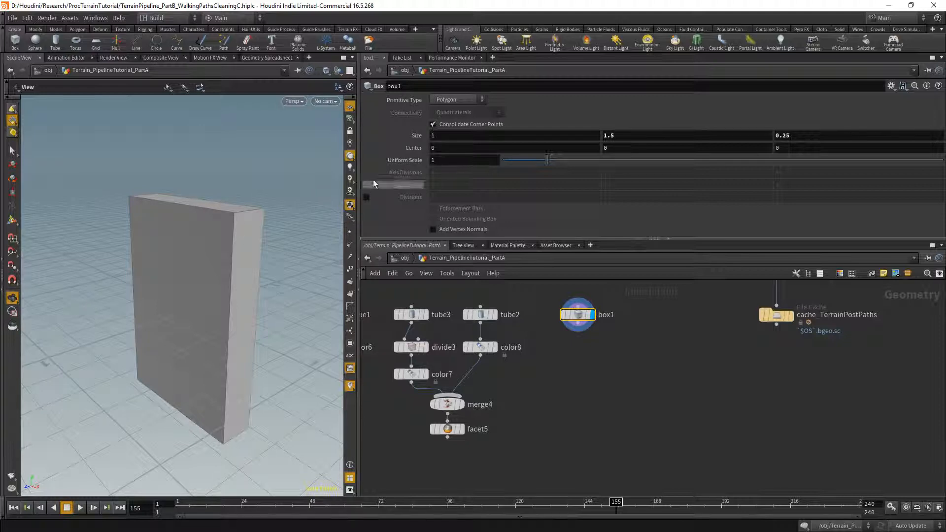
Make box1 a Polygon Mesh with axis divisions of 20, 30 and 5
click(450, 100)
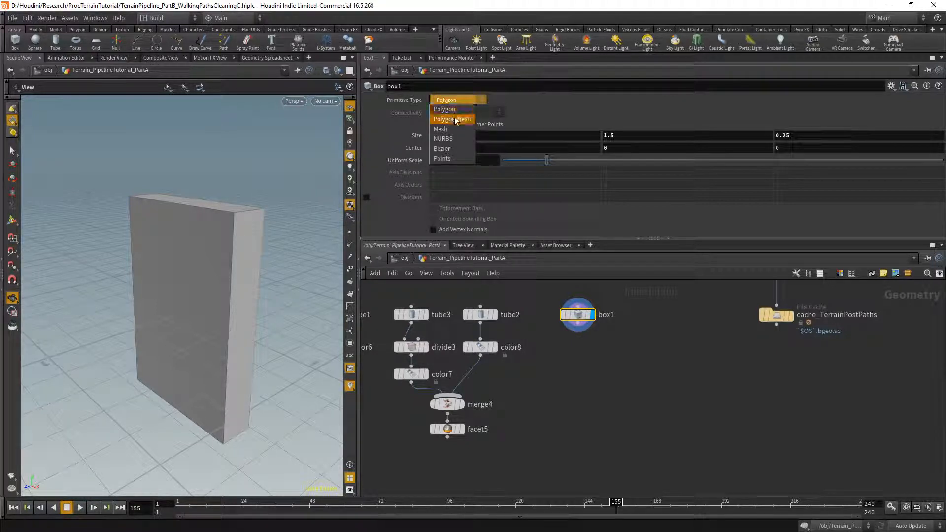
click(454, 118)
click(461, 170)
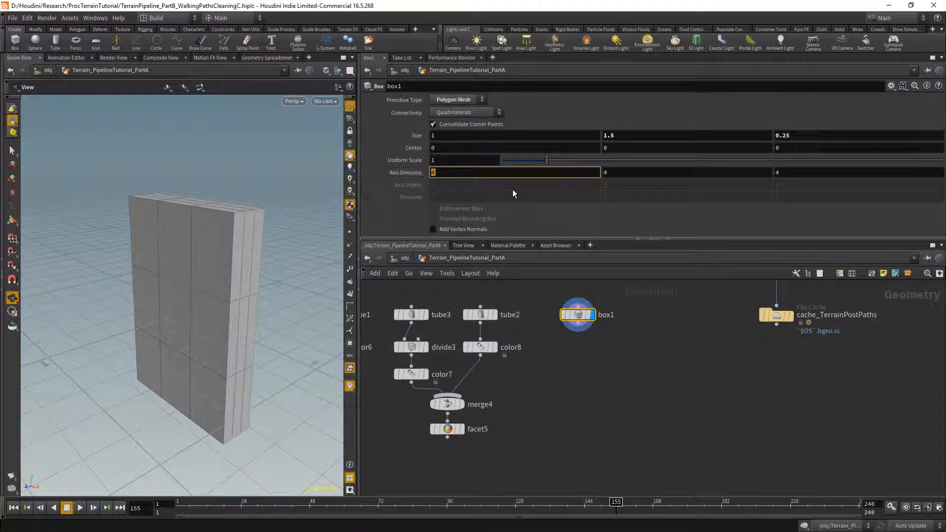
text(20)
key(Return)
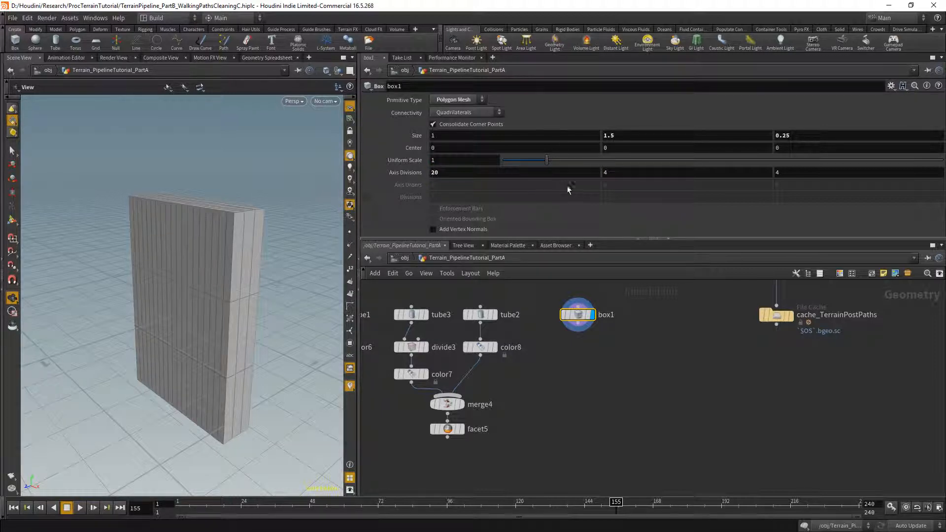
drag(611, 173, 595, 185)
text(3)
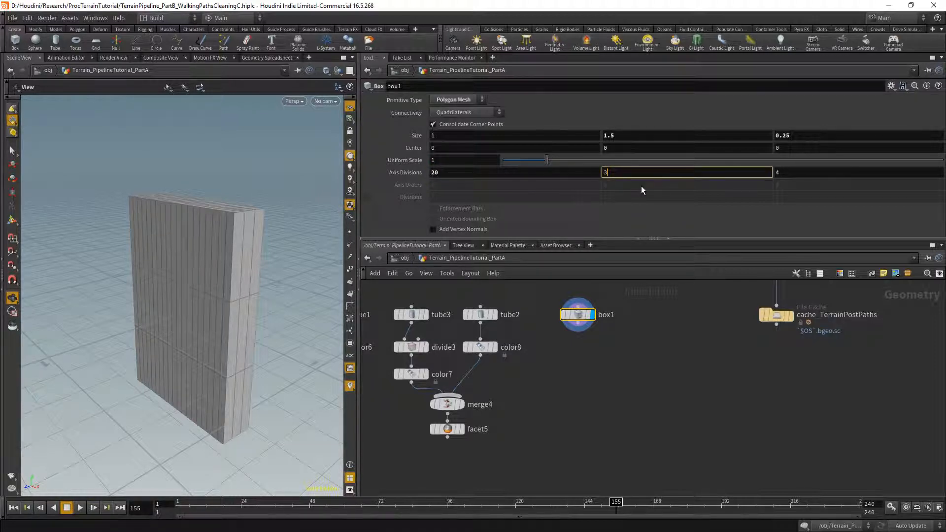
text(0)
key(Return)
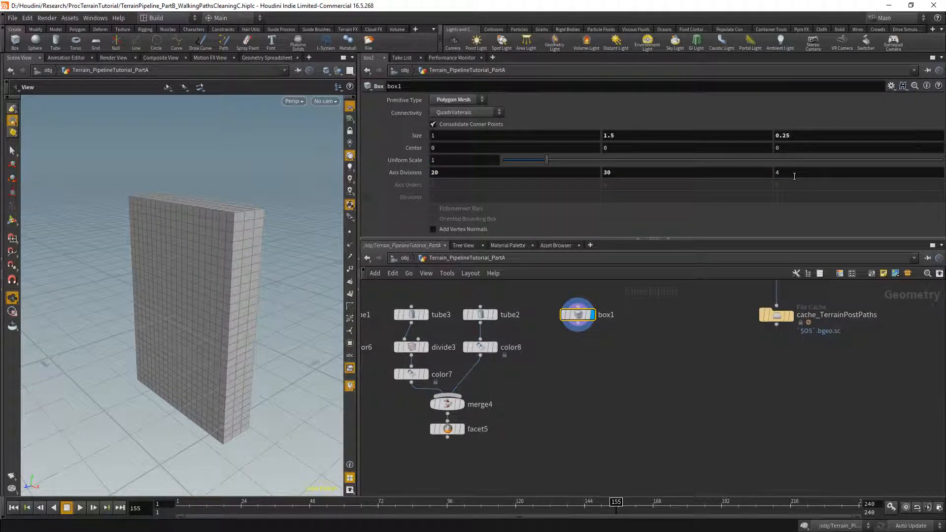
text(5)
key(Return)
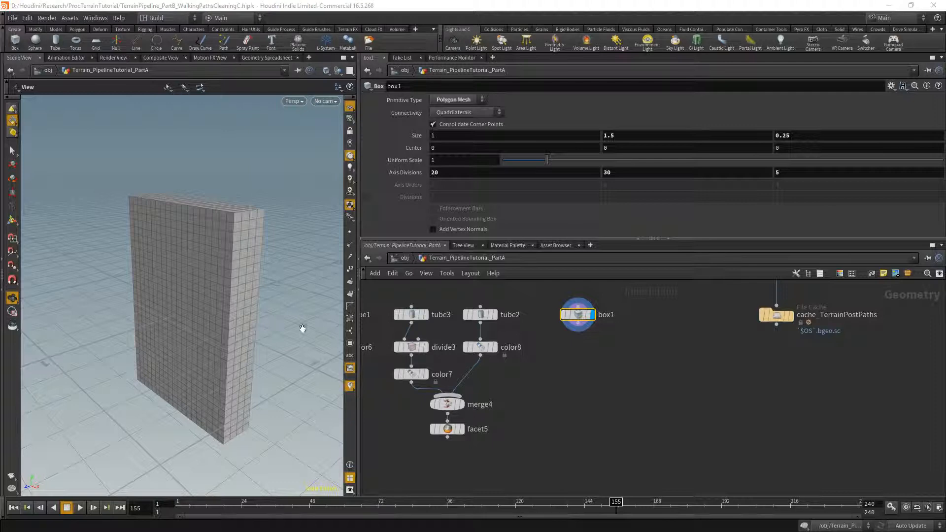
Add an Attribute Wrangle below box1 and feed box1's output into its first input
middle_drag(579, 357, 557, 325)
drag(153, 281, 236, 197)
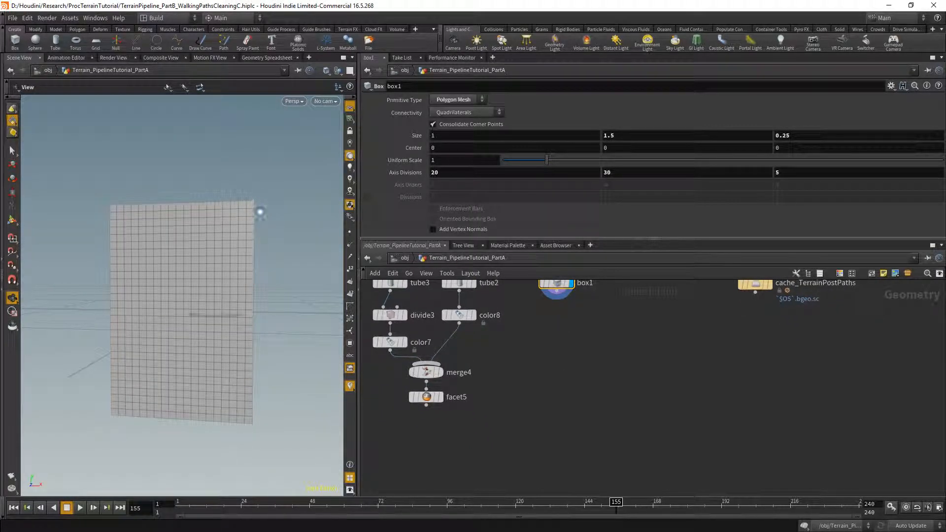
drag(185, 233, 207, 255)
middle_drag(561, 341, 554, 364)
scroll(549, 359, up, 2)
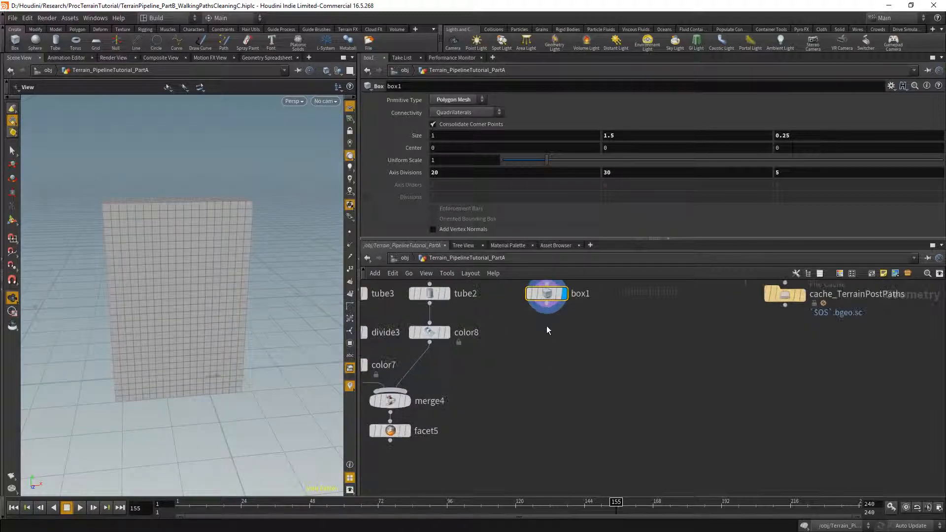
scroll(546, 328, up, 2)
key(Tab)
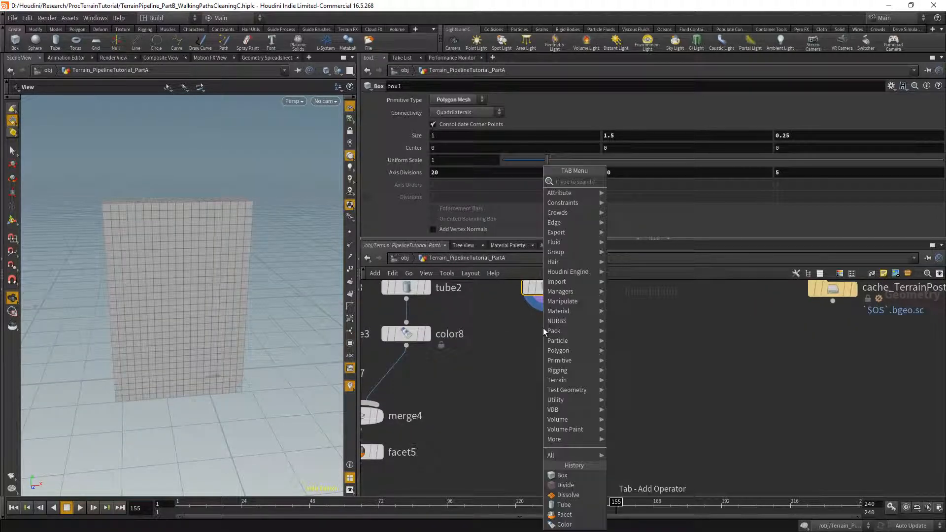
text(mou)
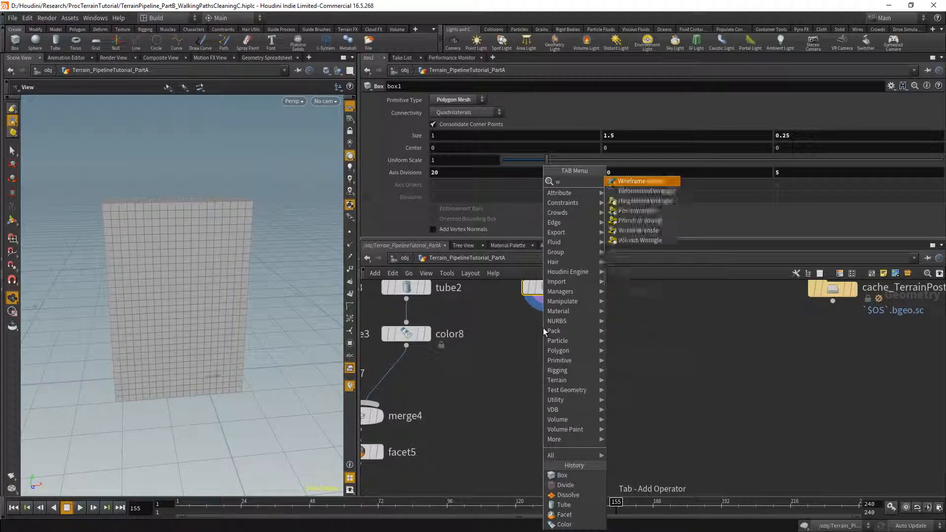
key(Return)
click(544, 337)
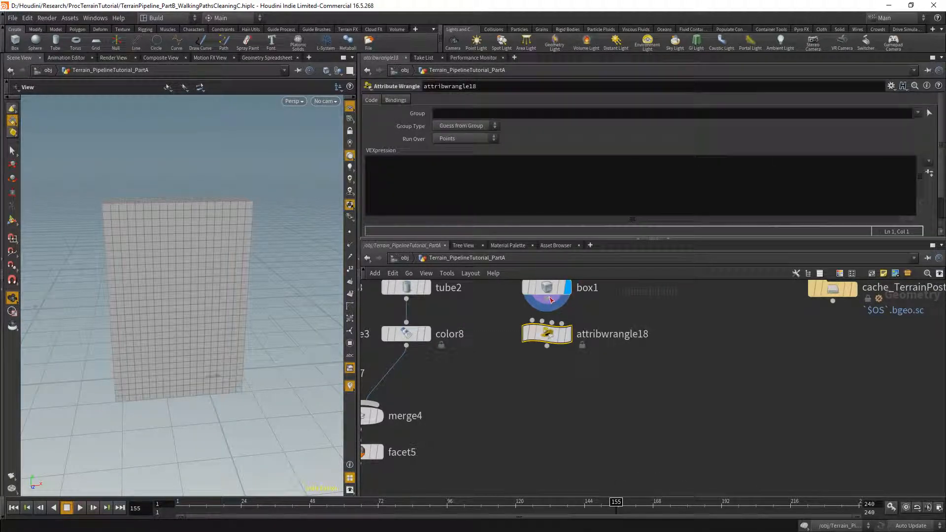
middle_drag(547, 295, 459, 286)
Start the wrangle's VEX code with the line "vector relPos = relpointbbox(0, v@P);"
click(427, 194)
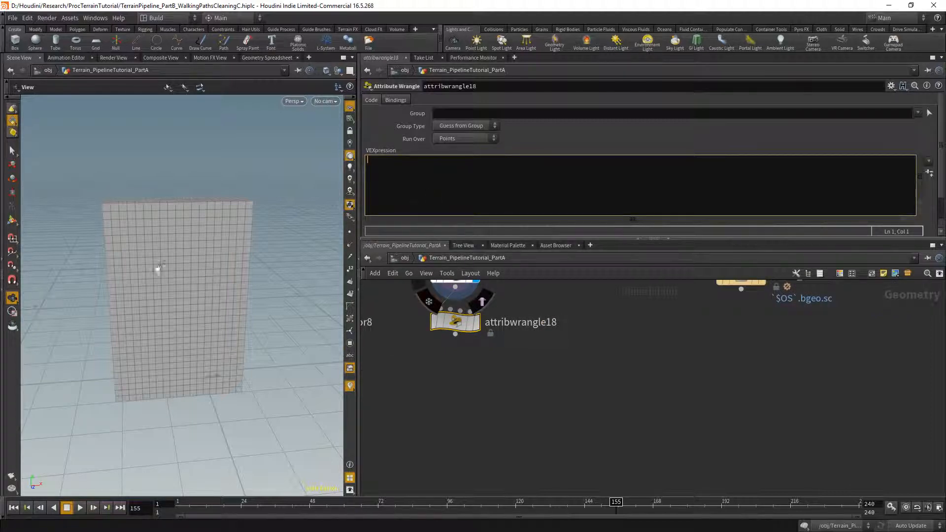
drag(158, 268, 199, 302)
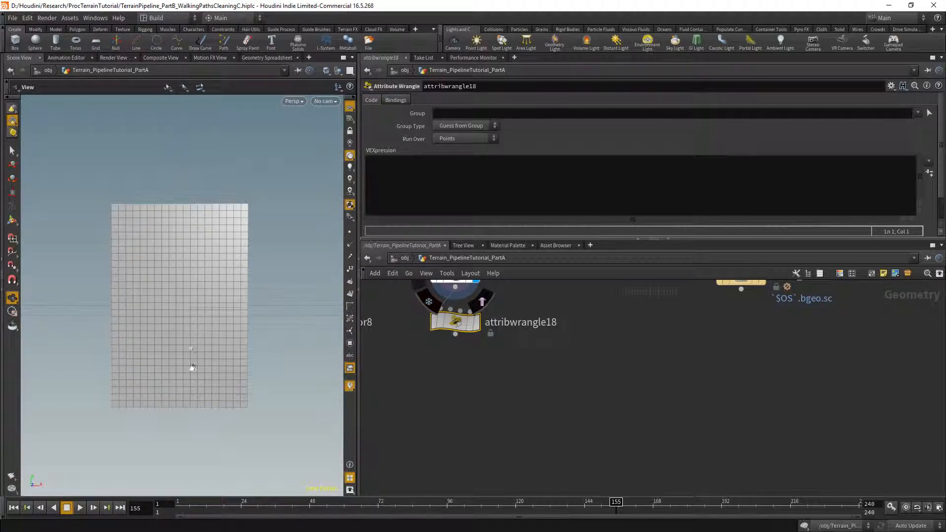
click(405, 177)
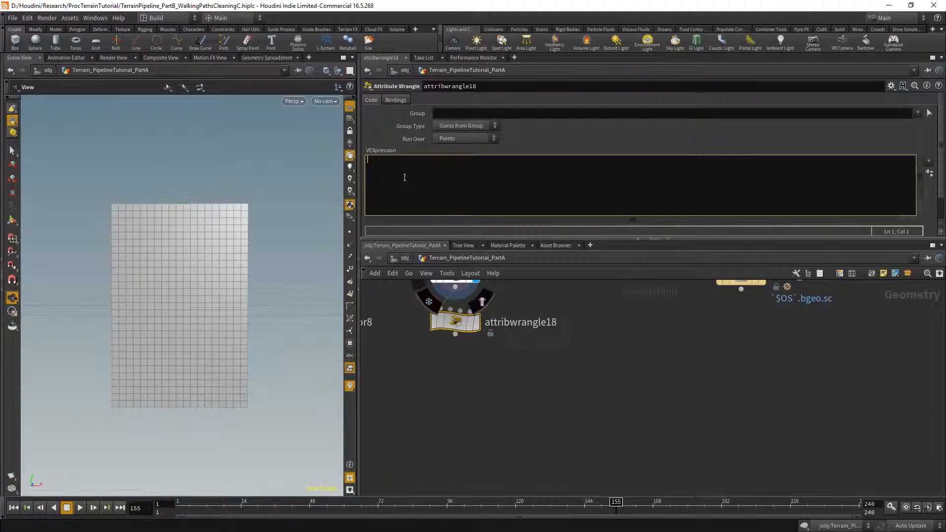
text(vector relPos = relpointbbox)
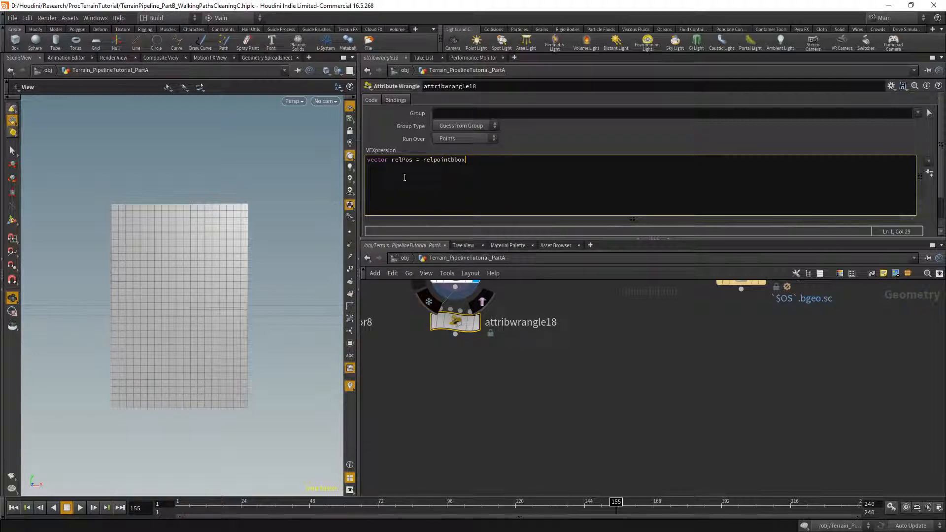
text((0, v)
text(@P); )
text(v@)
text(P.x *=)
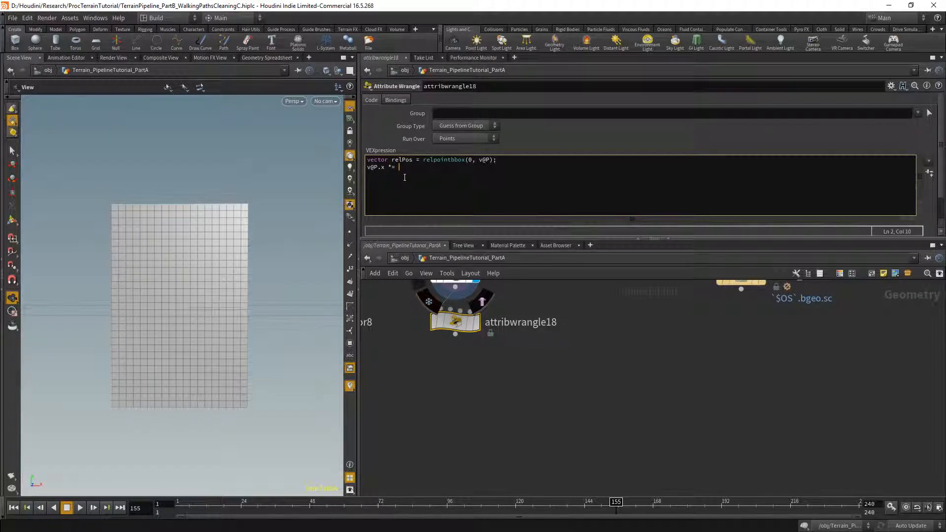
double_click(404, 160)
key(ctrl+c)
click(445, 168)
key(ctrl+v)
text(;)
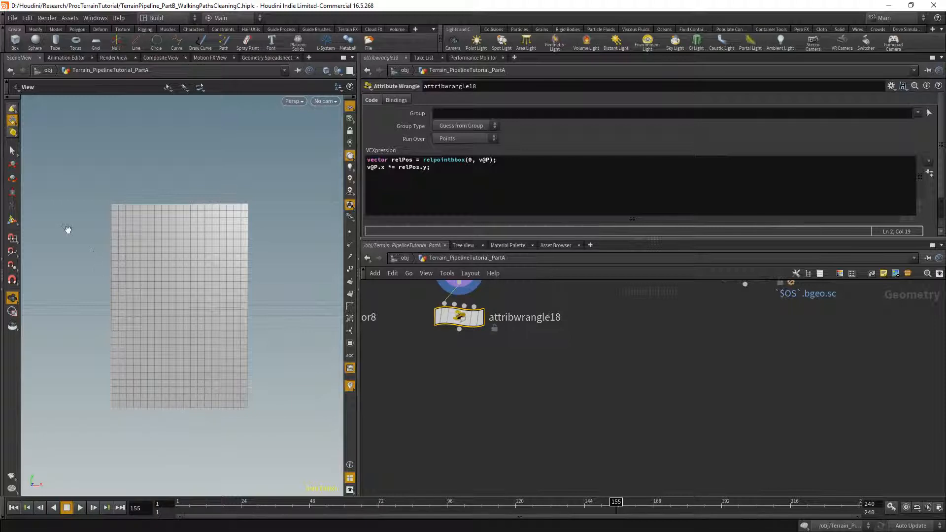
click(480, 325)
drag(118, 308, 148, 312)
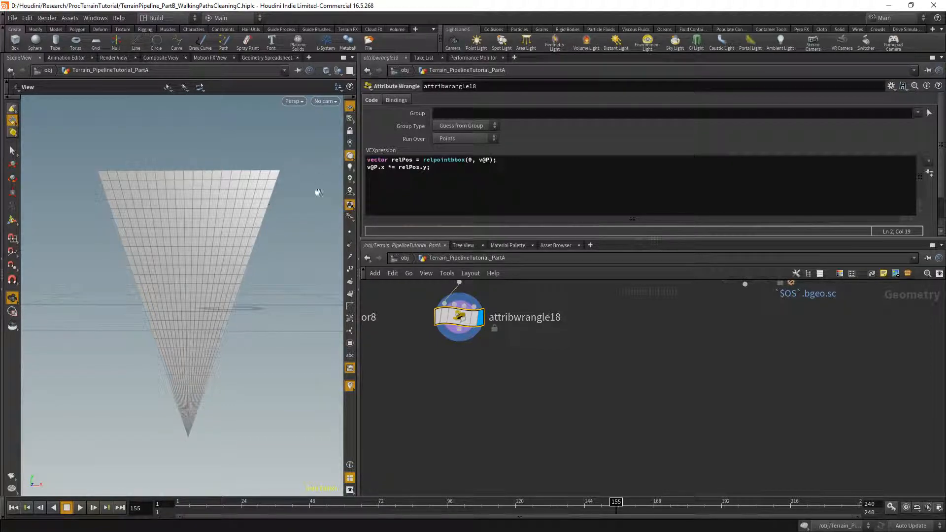
click(401, 168)
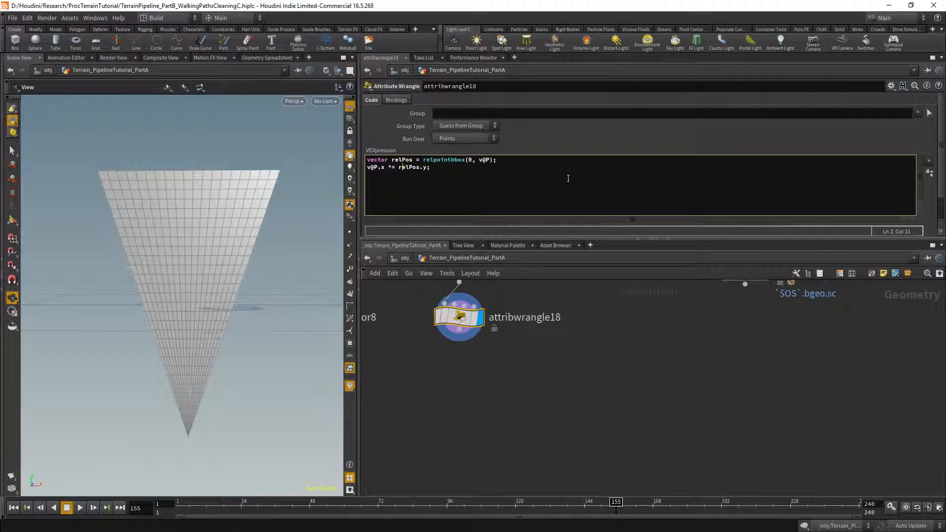
text(abs()
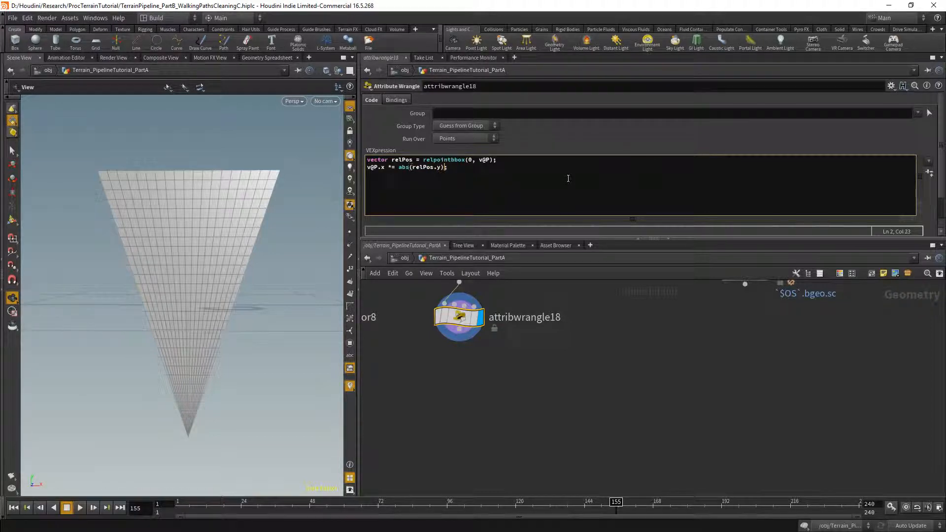
middle_drag(560, 385, 564, 372)
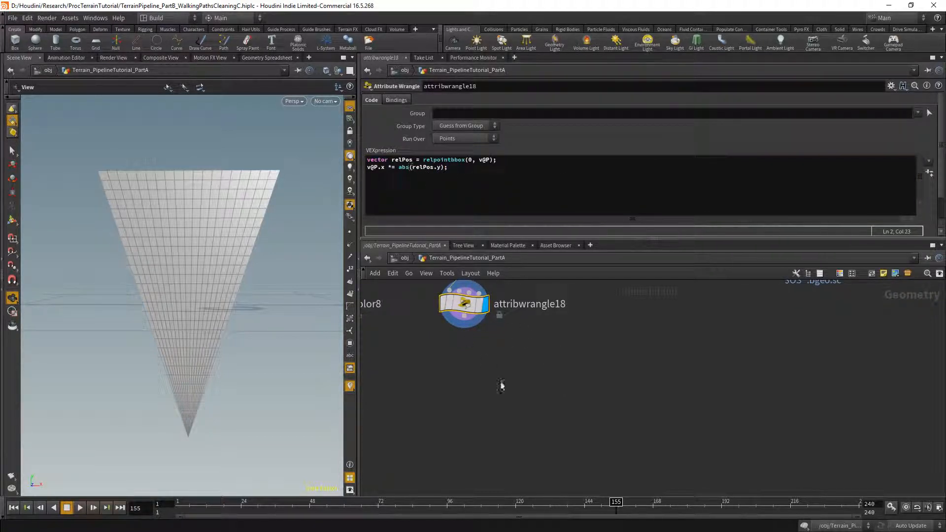
middle_drag(500, 383, 492, 427)
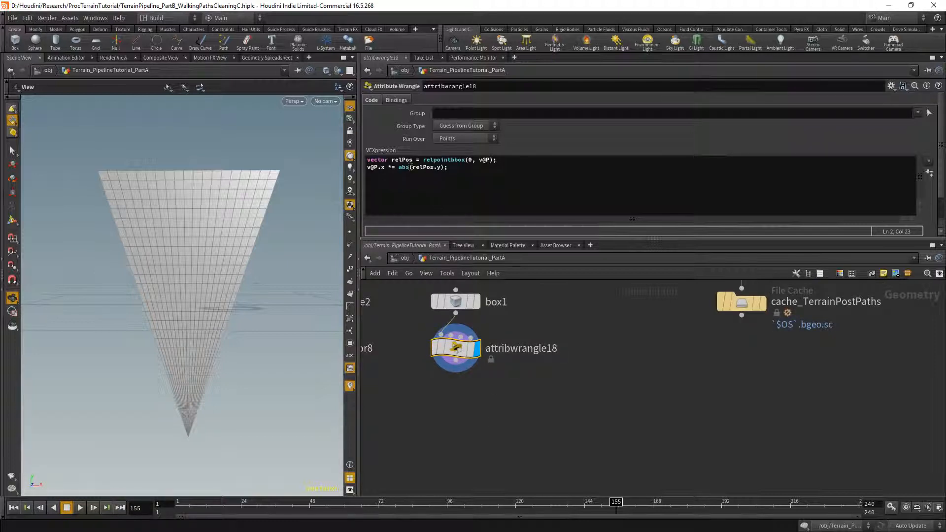
drag(255, 288, 243, 294)
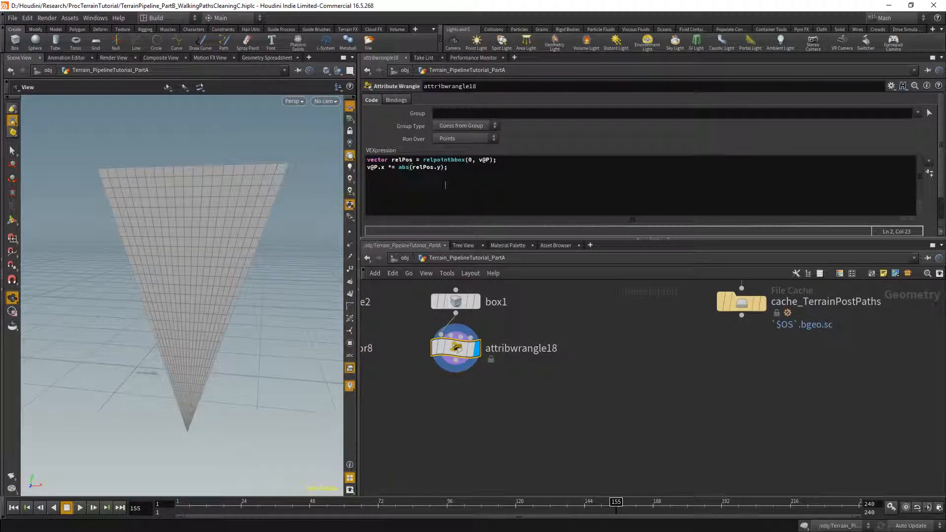
click(434, 167)
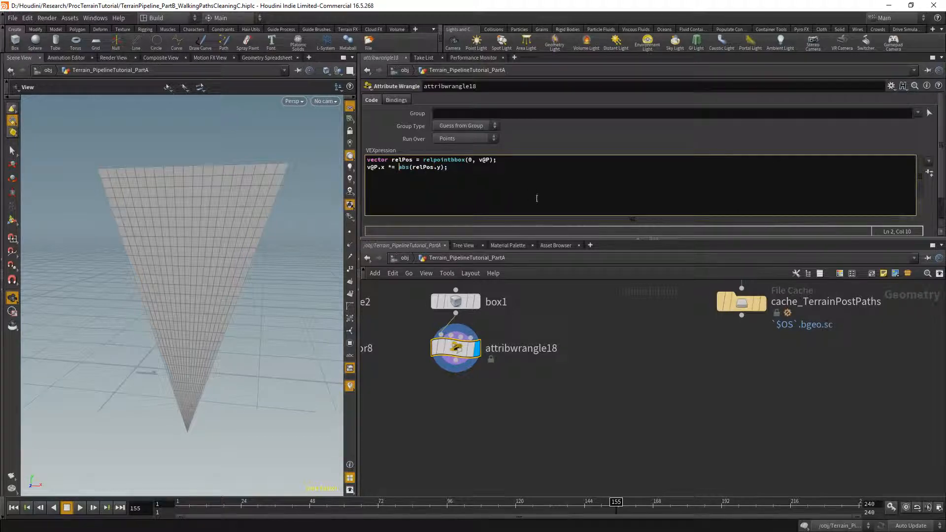
key(Right)
key(Right)
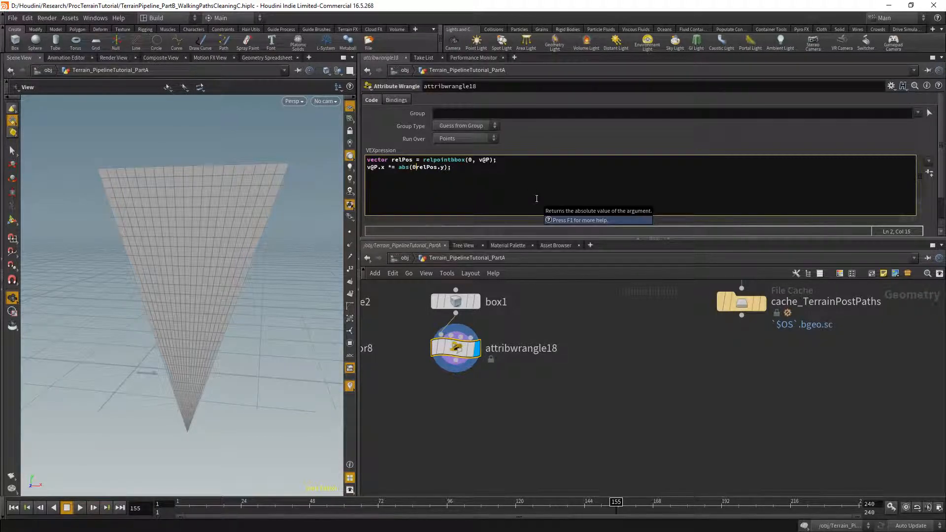
text(0.5 -)
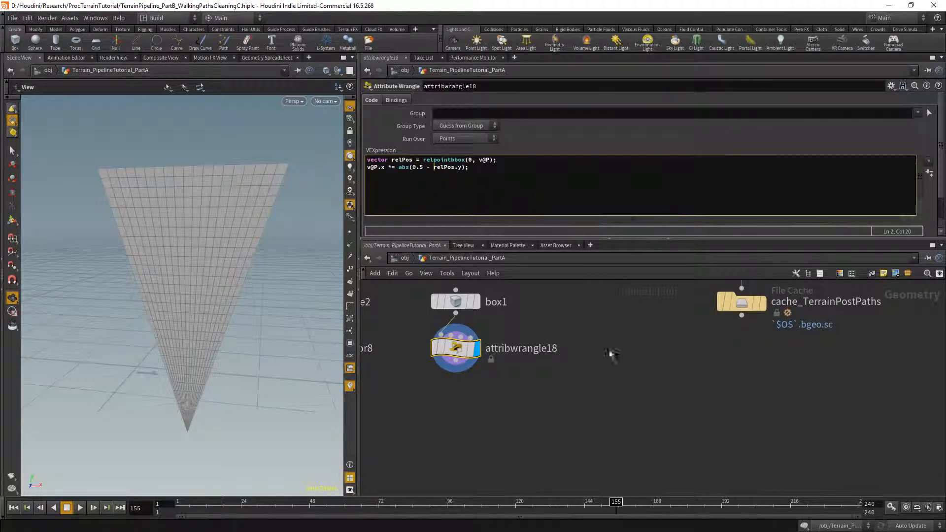
click(574, 371)
drag(263, 319, 244, 295)
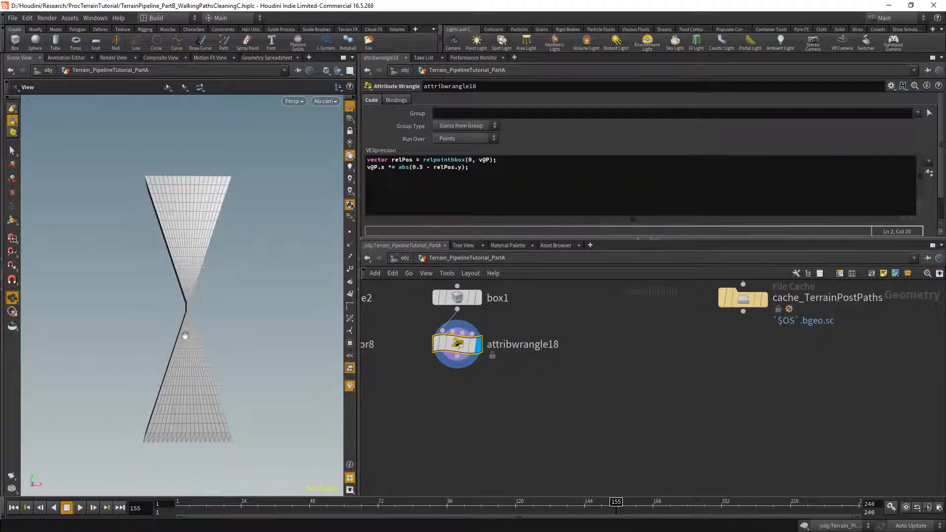
click(400, 168)
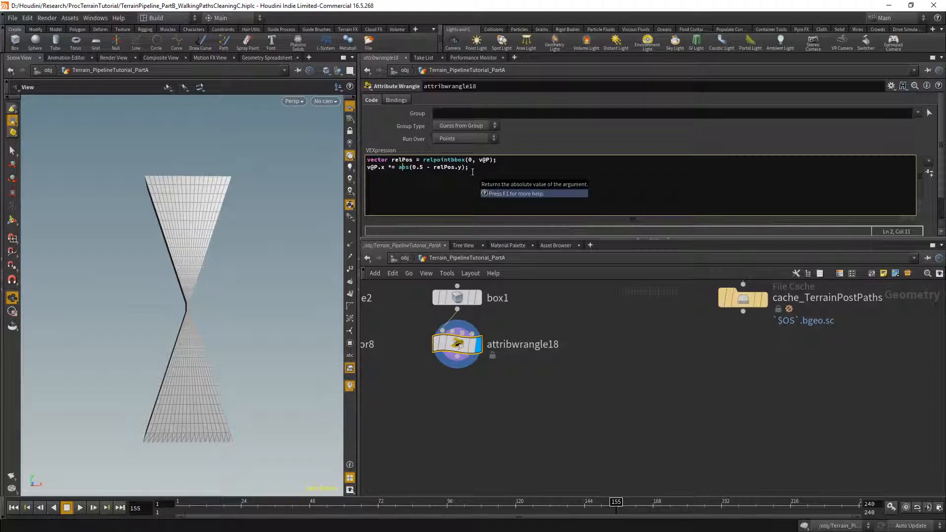
text(1 -)
drag(331, 289, 291, 294)
Add an Attribute VOP directly below attribwrangle18, fed by its output
middle_drag(534, 418, 603, 368)
key(Tab)
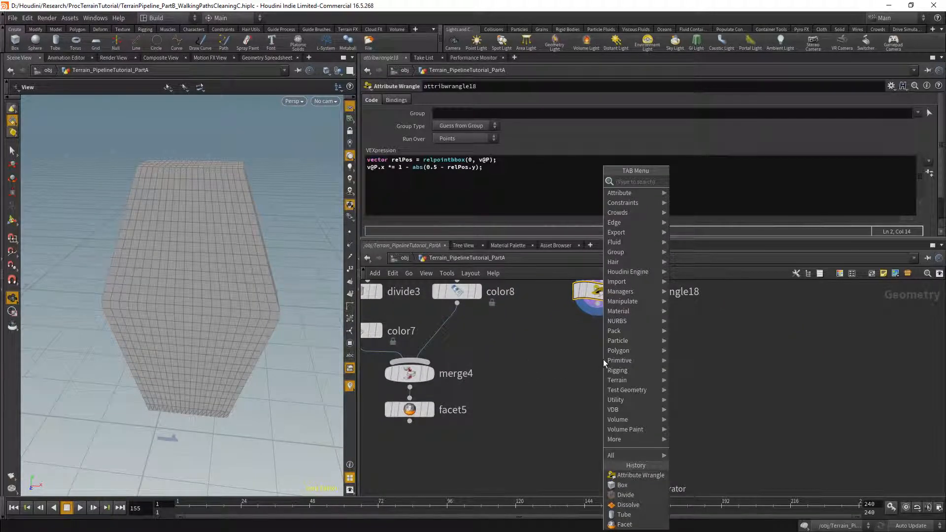
text(vop)
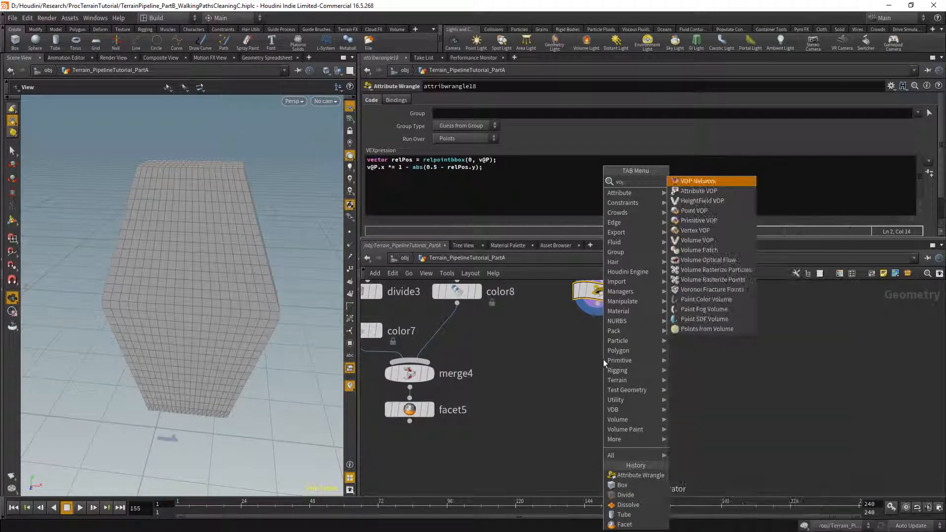
key(Down)
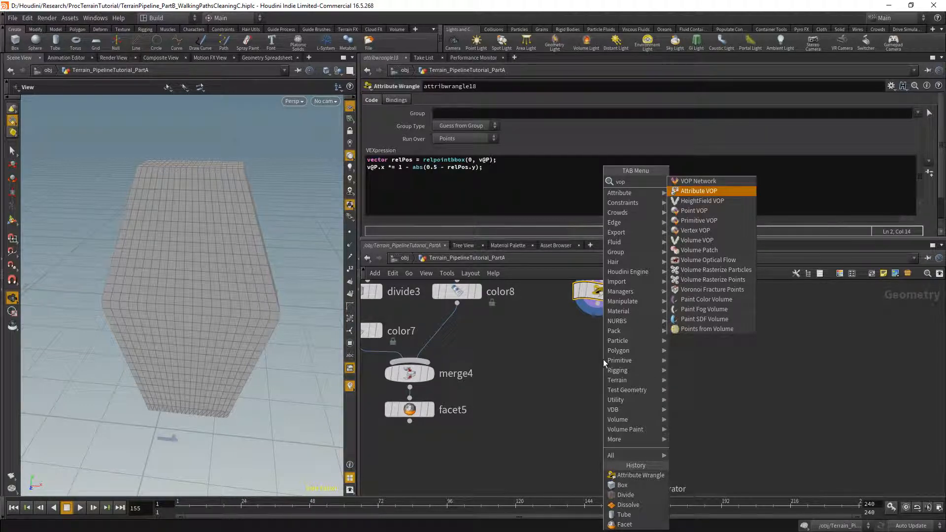
key(Return)
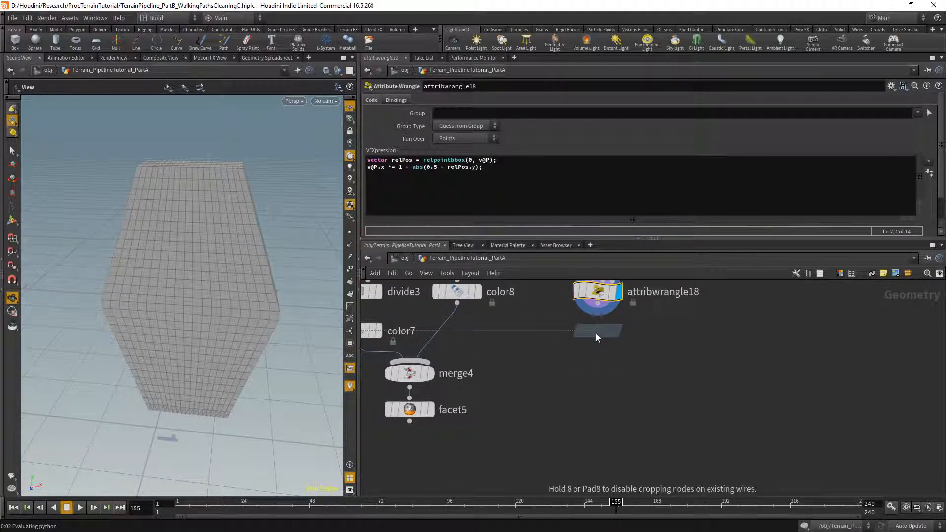
click(596, 334)
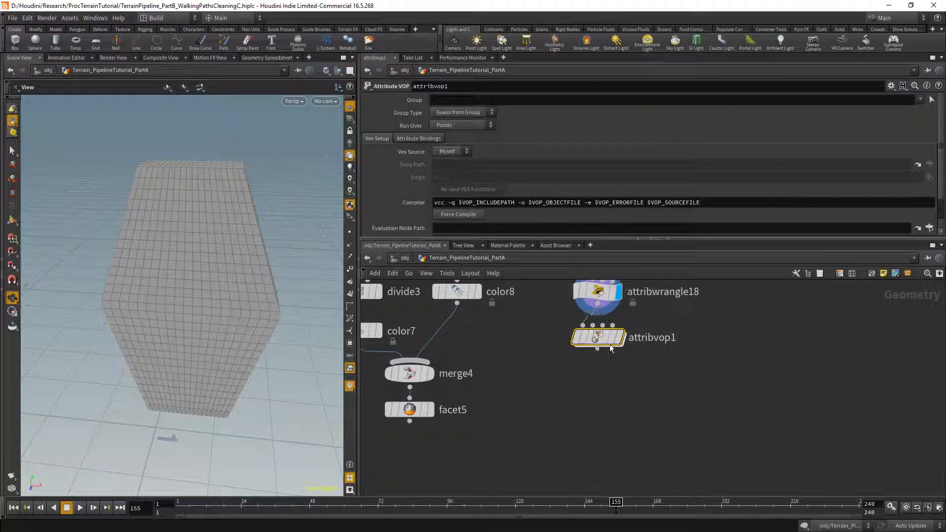
drag(610, 348, 610, 356)
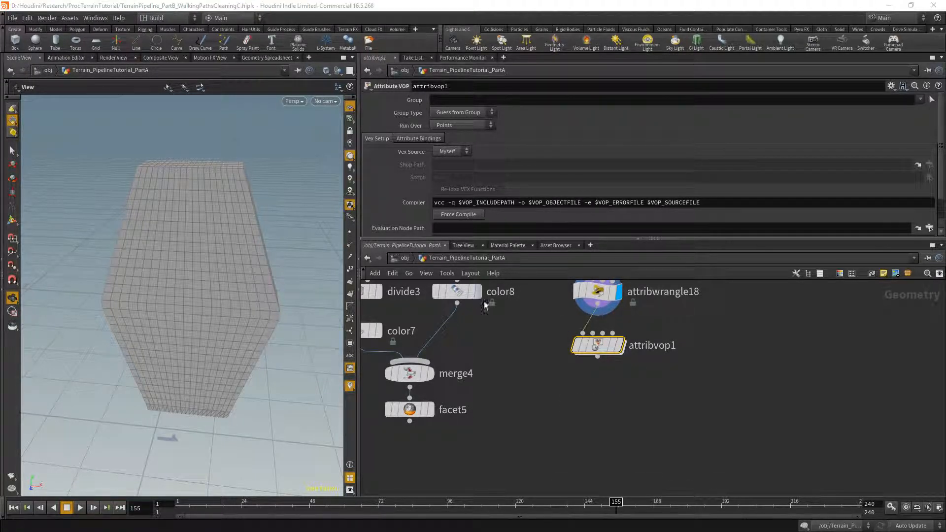
Enter attribvop1's inner network and spread the global parameters node and the output node far apart
click(618, 345)
double_click(601, 346)
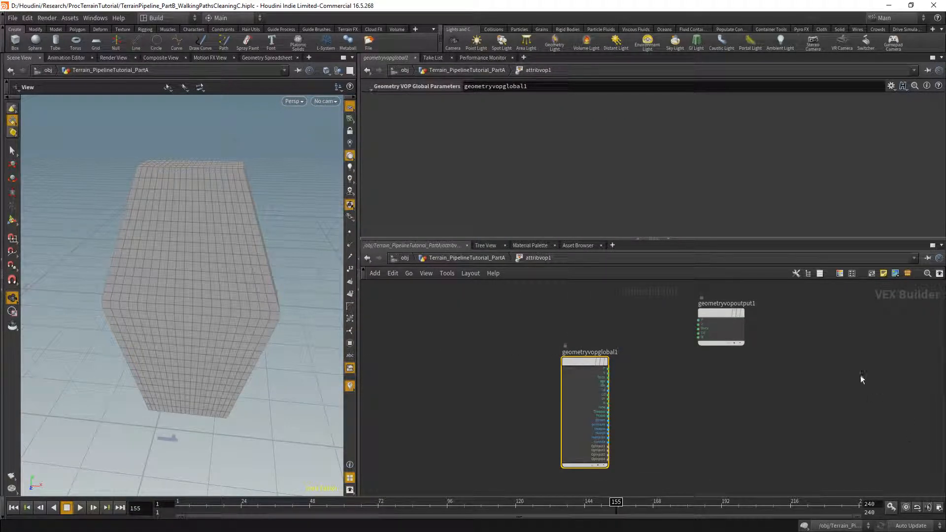
drag(720, 316, 758, 361)
drag(591, 363, 547, 364)
click(615, 374)
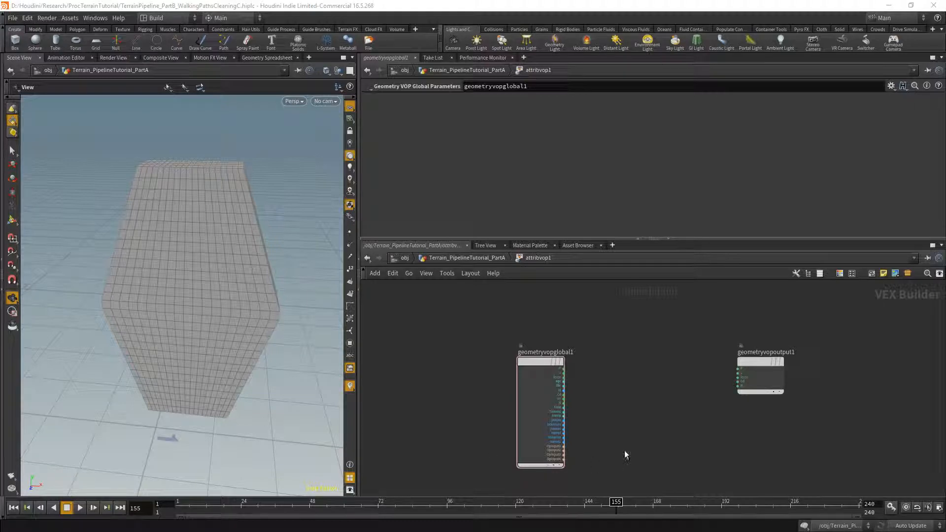
drag(540, 369, 484, 365)
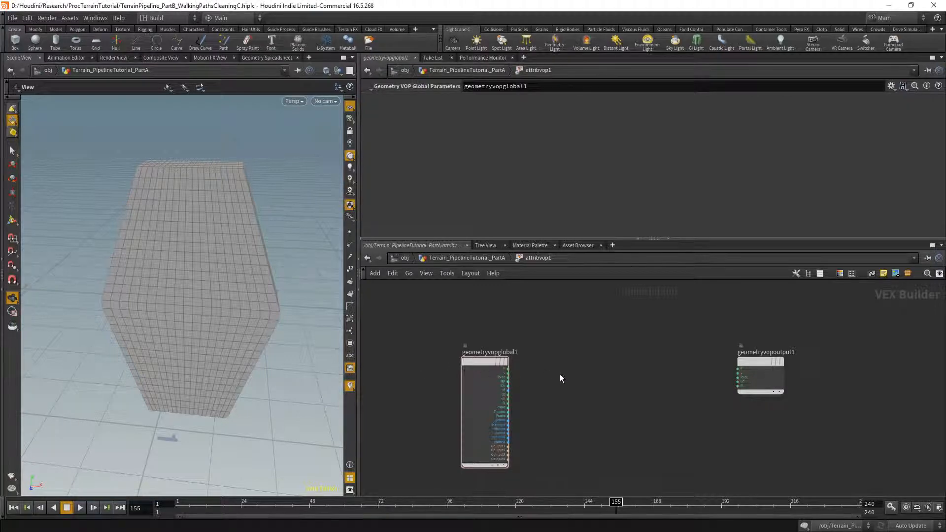
Add a Unified Noise - Static node between the global parameters node and the output node
key(Tab)
text(uni)
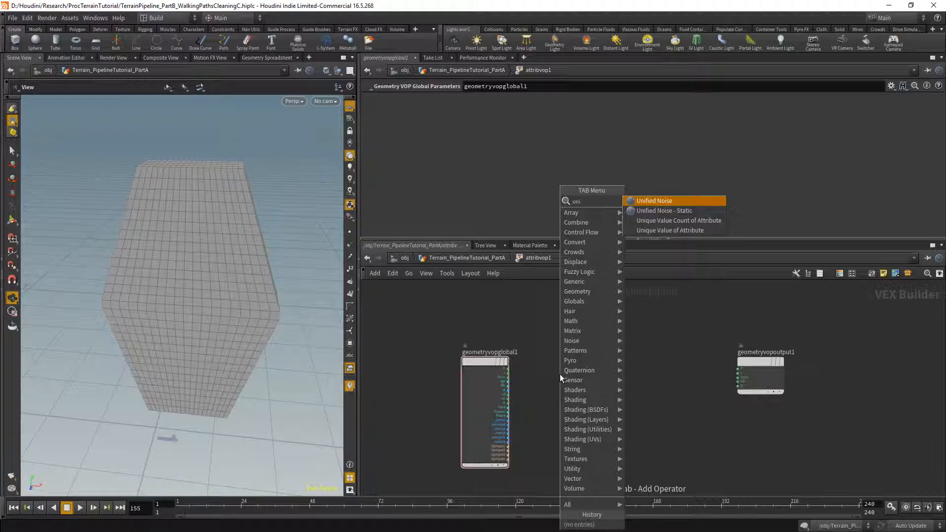
key(Down)
key(Return)
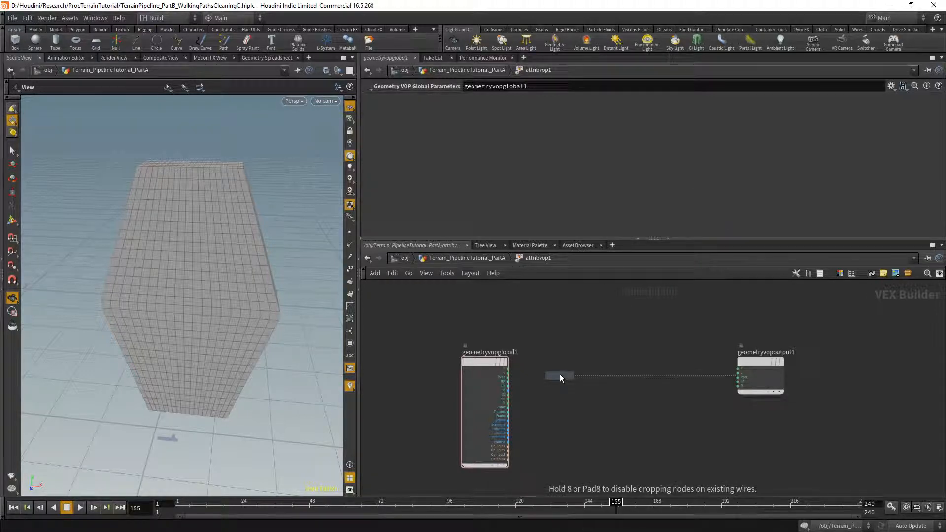
click(571, 380)
scroll(528, 367, up, 2)
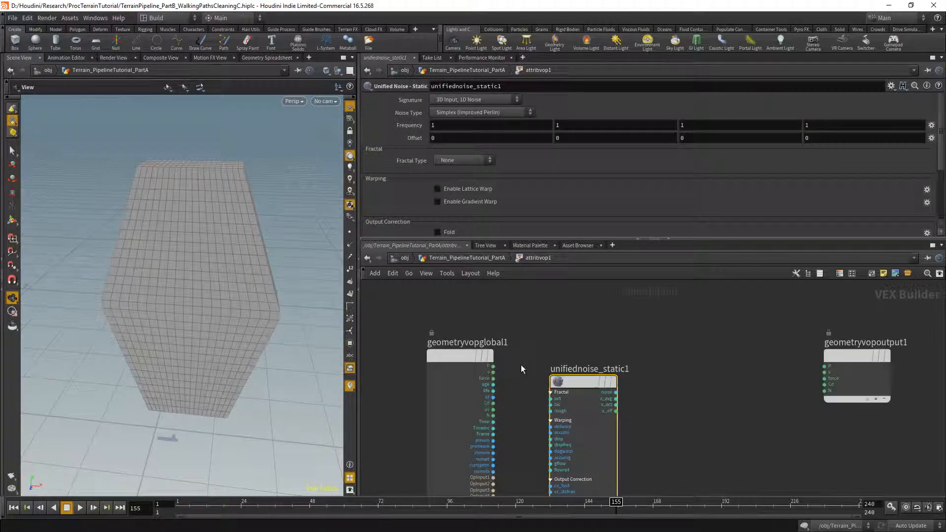
Wire the P output of geometryvopglobal1 into the pos input of the unified noise node
click(494, 367)
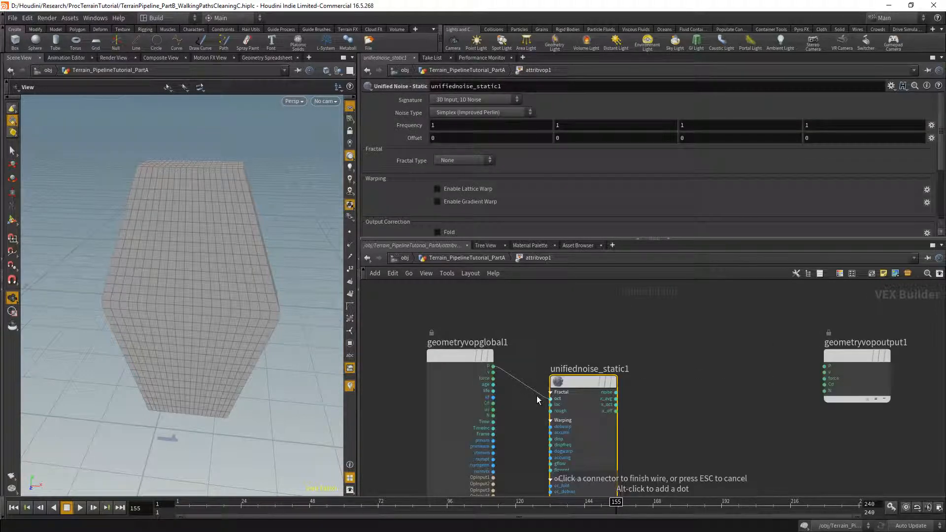
middle_drag(521, 480, 513, 381)
click(533, 456)
middle_drag(518, 466, 493, 413)
key(h)
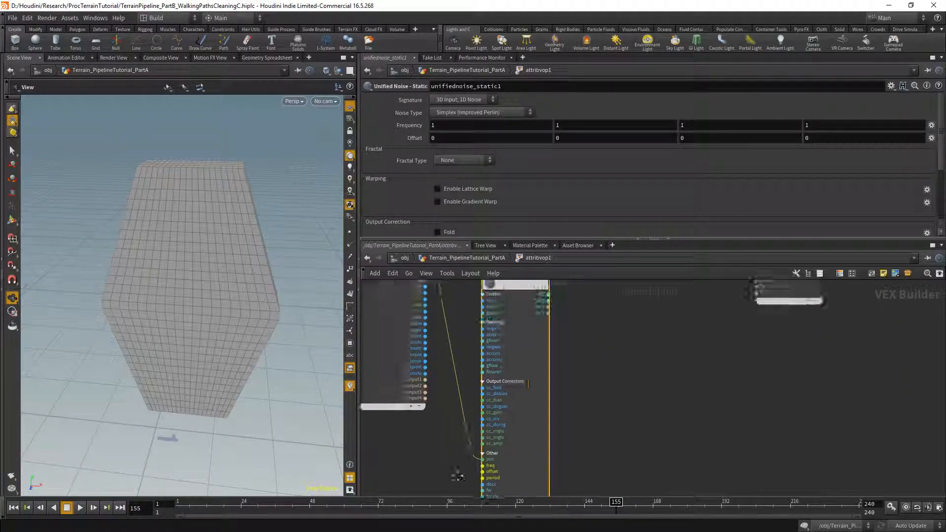
mouse_move(491, 362)
mouse_down()
mouse_move(497, 344)
mouse_move(498, 371)
mouse_up()
middle_drag(565, 398, 505, 410)
scroll(450, 425, up, 3)
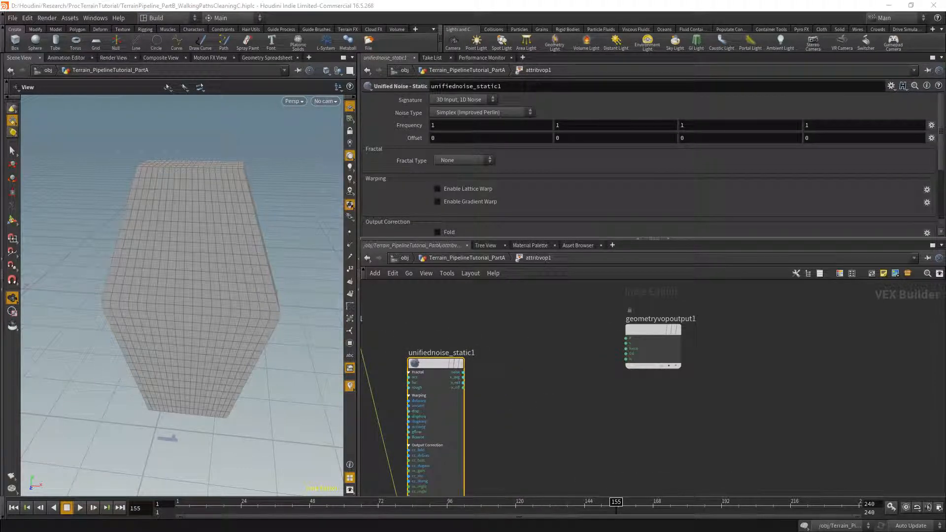
mouse_move(428, 365)
middle_drag(448, 330, 507, 345)
key(Tab)
text(di)
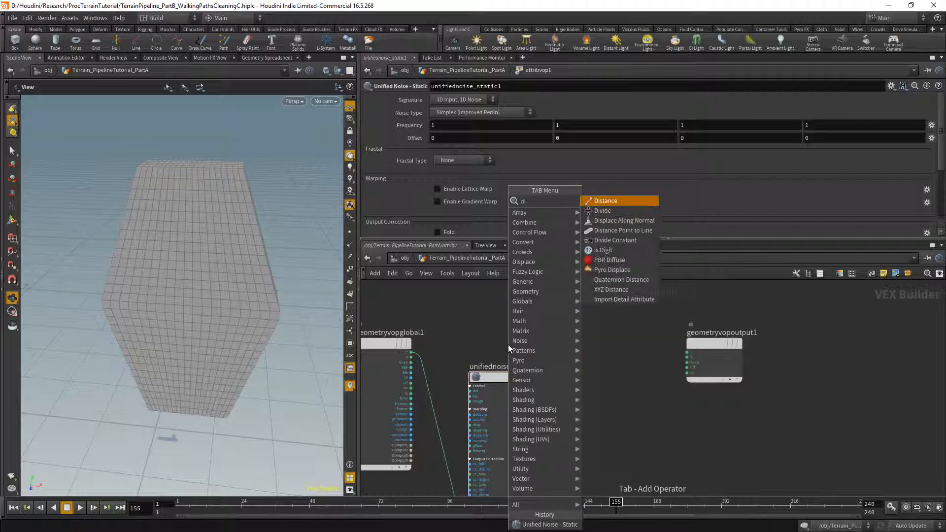
text(s)
key(Return)
key(Escape)
Add a Displace Along Normal node between the unified noise node and the output node
key(Tab)
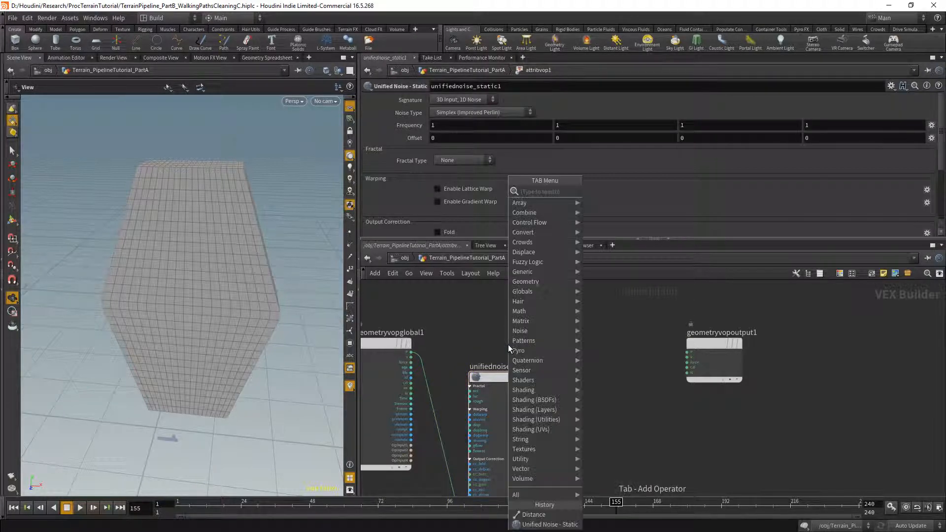
text(disp)
key(Return)
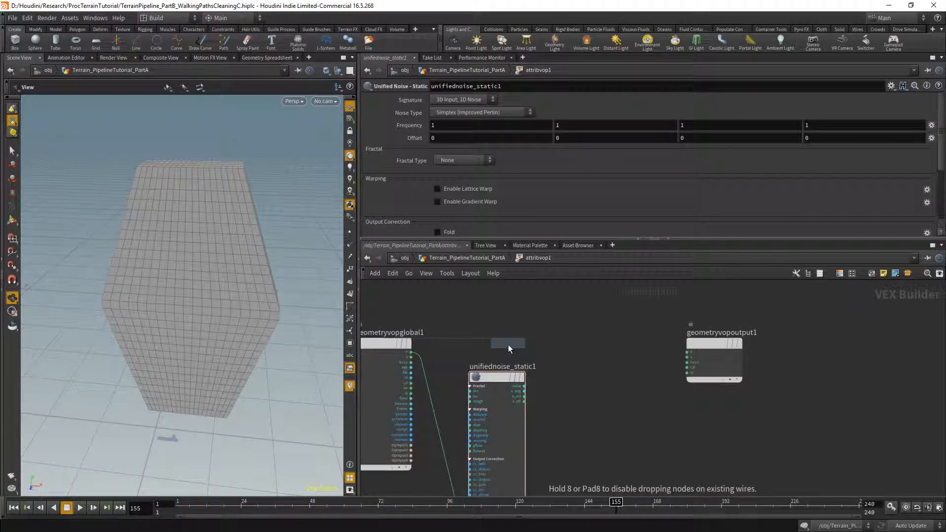
click(567, 362)
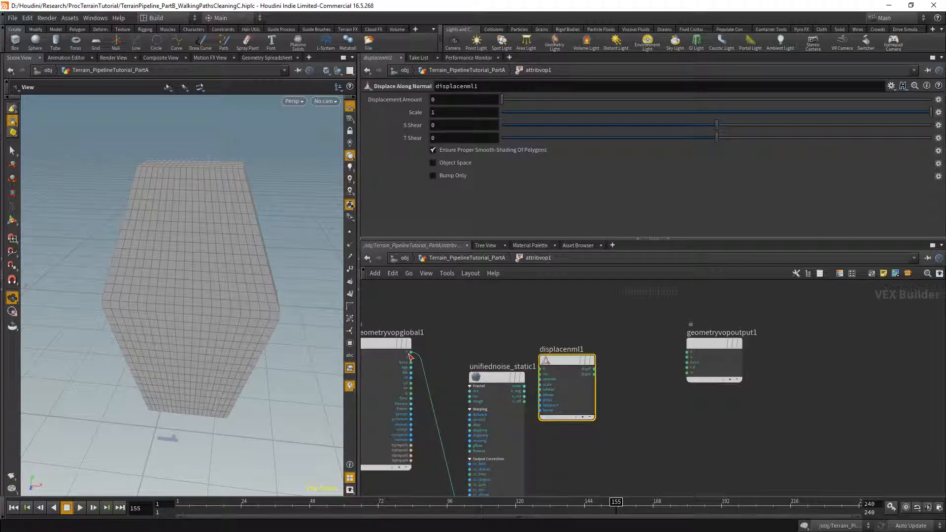
Wire geometryvopglobal1's v output into displacenml1's P input and the noise output into its nN input
click(410, 356)
click(541, 369)
drag(553, 361, 562, 349)
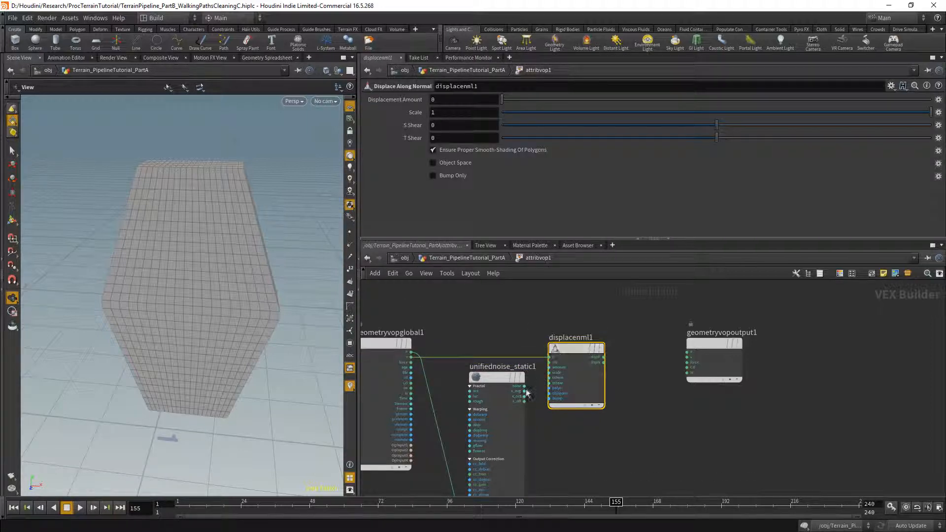
click(524, 386)
click(549, 362)
scroll(602, 362, up, 3)
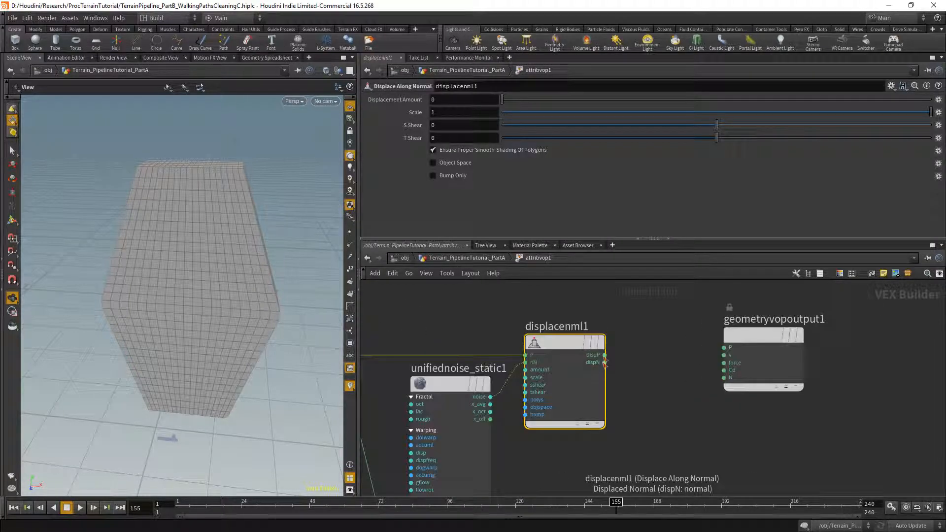
Connect displacenml1's dispP output to geometryvopoutput1's P input and align the output node with displacenml1
click(603, 357)
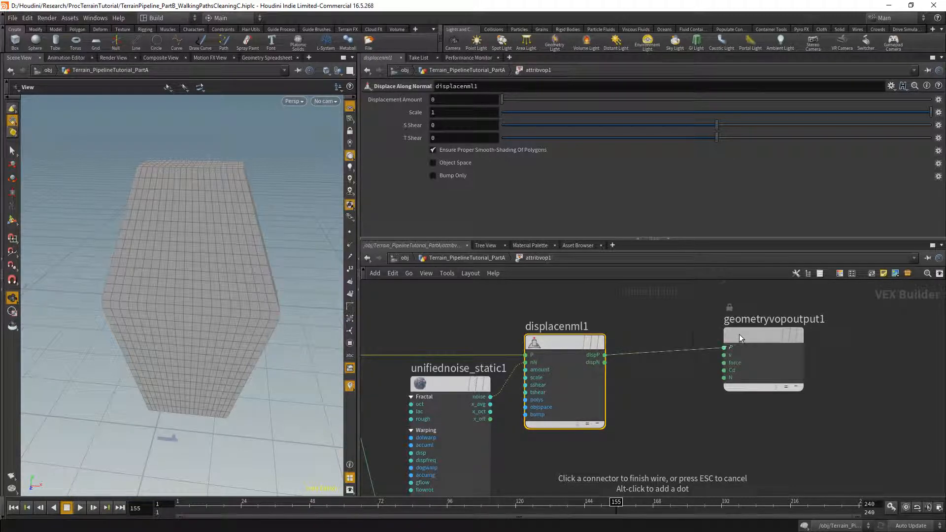
click(739, 334)
drag(739, 334, 714, 344)
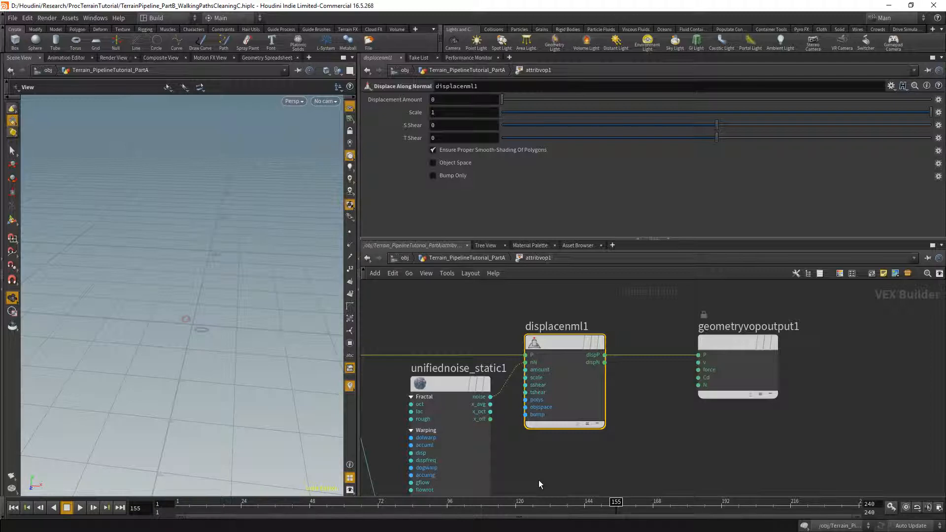
Move the noise wire from displacenml1's nN input to its amount input and inspect the displaced shape
middle_drag(539, 480, 513, 452)
scroll(672, 326, up, 3)
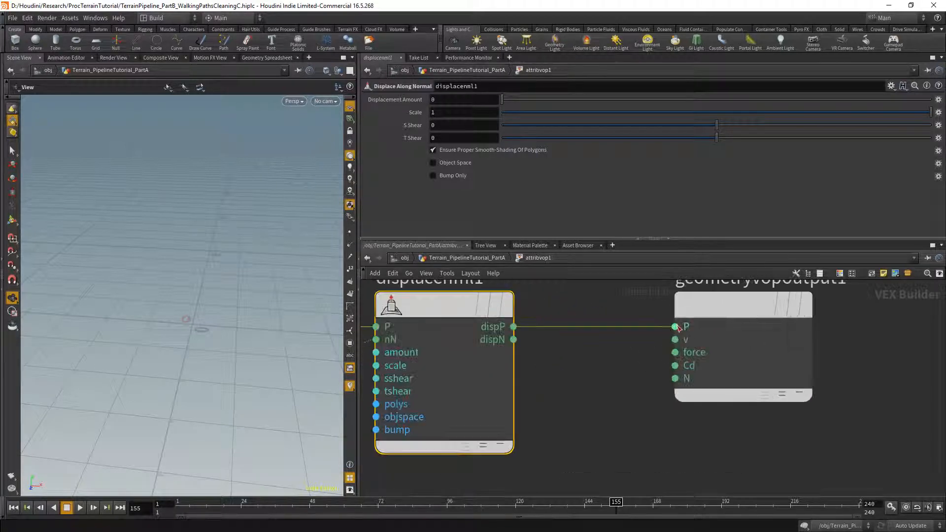
middle_drag(398, 365, 543, 368)
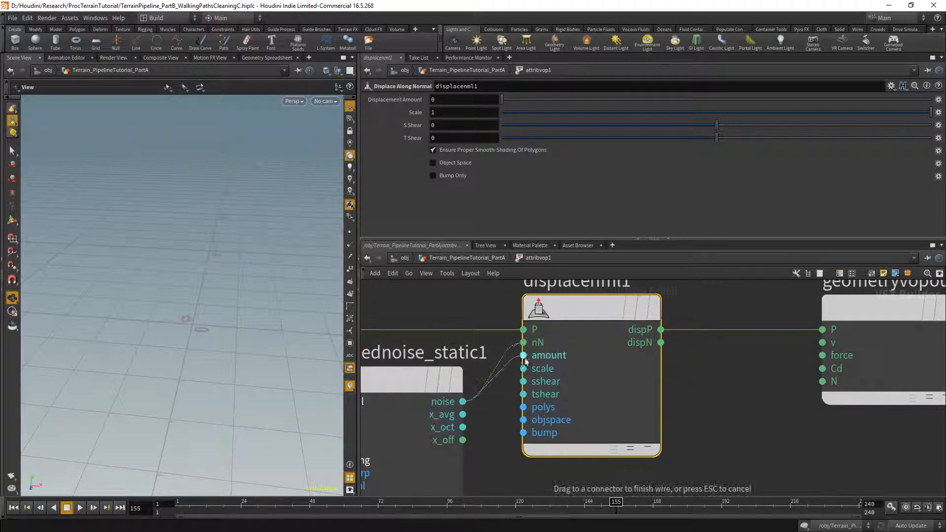
click(523, 356)
scroll(197, 339, up, 10)
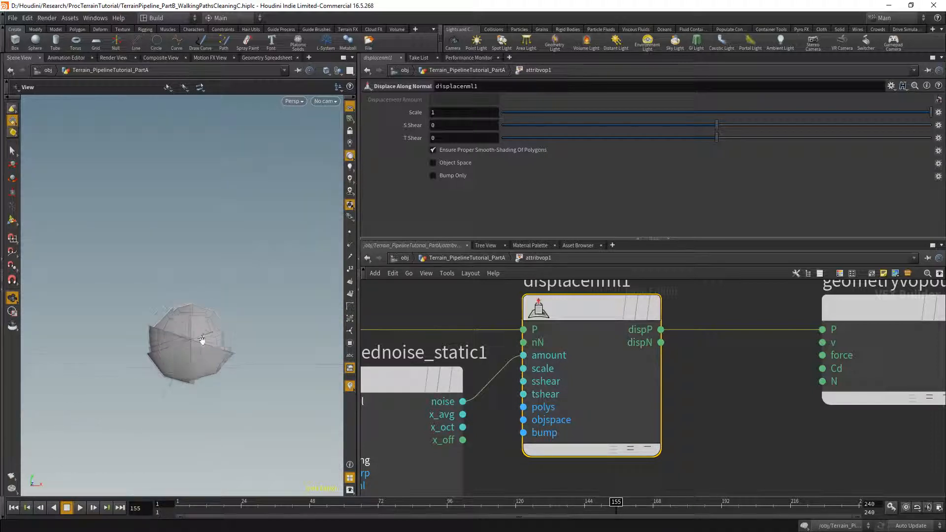
scroll(154, 353, down, 10)
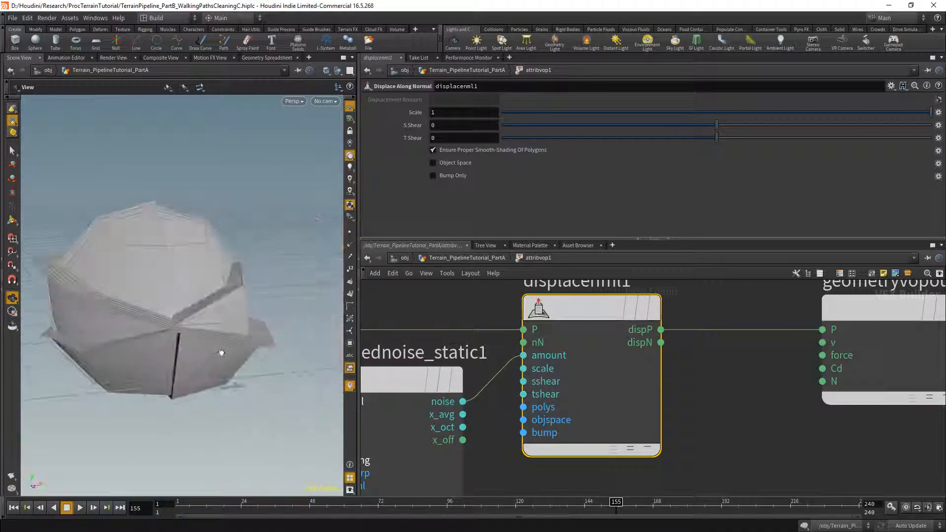
Set the unified noise node's noise type to Chebyshev Worley (cellular) F2-F1
scroll(504, 353, down, 5)
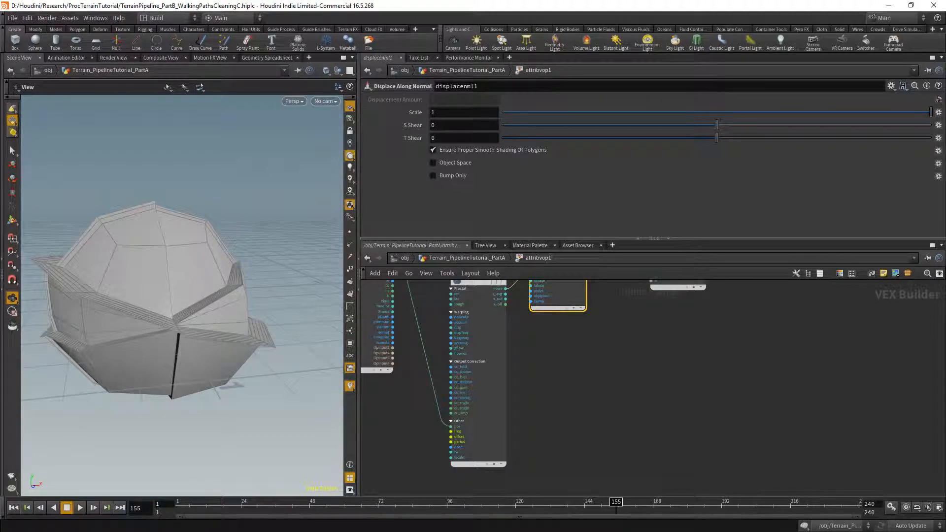
middle_drag(492, 331, 494, 386)
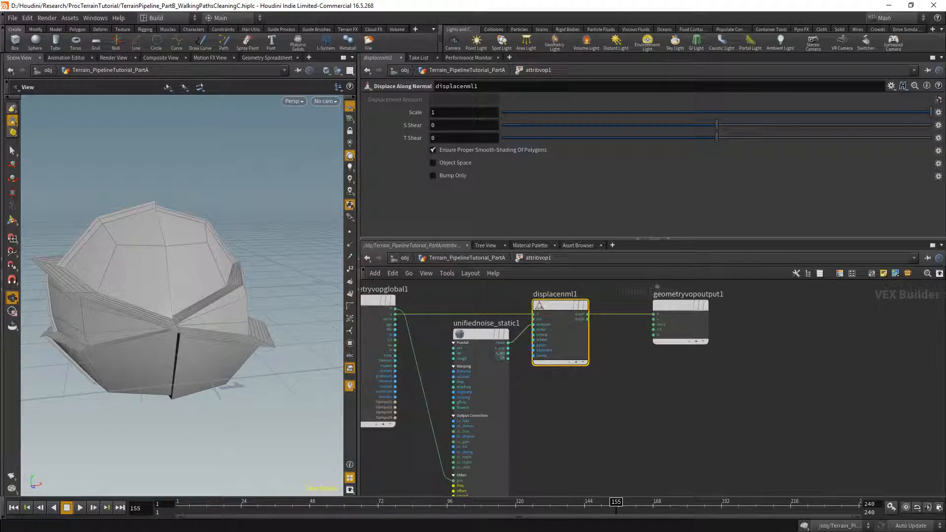
click(479, 335)
mouse_move(224, 343)
mouse_down()
mouse_move(175, 368)
mouse_move(197, 384)
mouse_move(211, 333)
mouse_up()
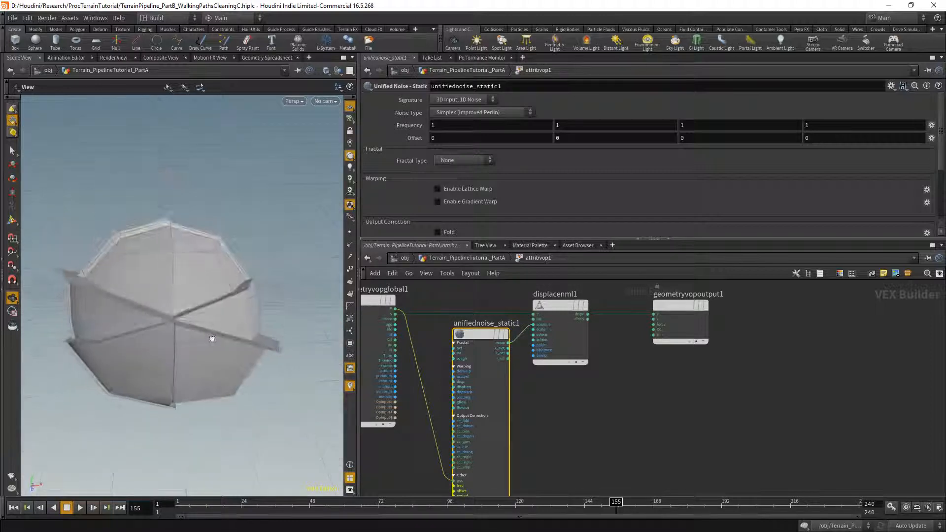
click(457, 112)
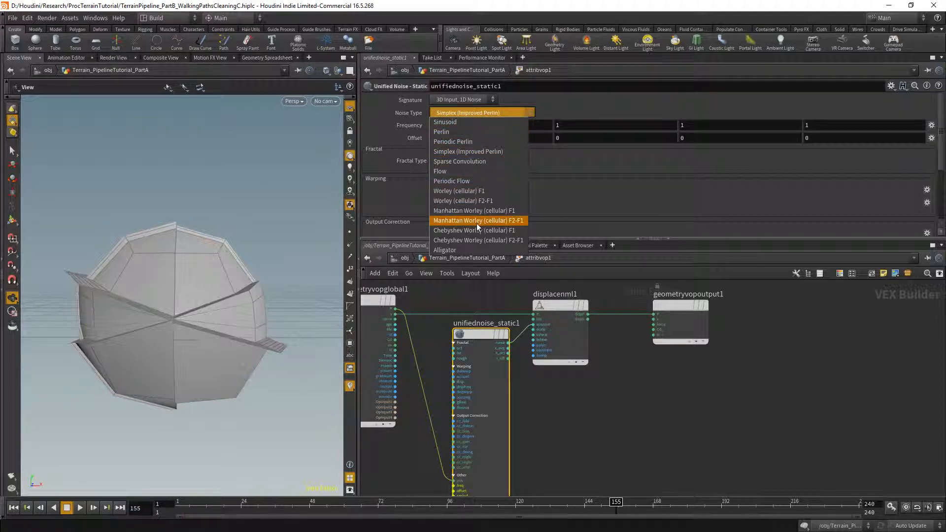
click(453, 240)
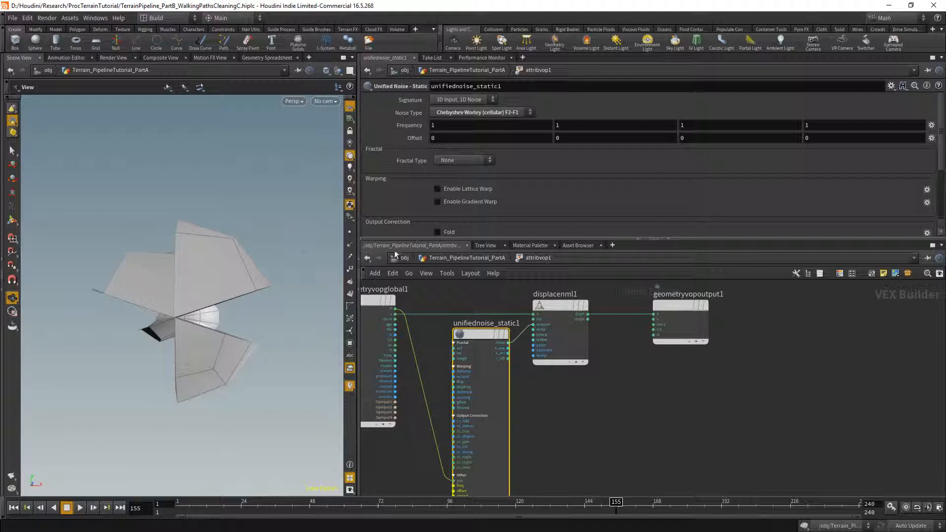
Enlarge the parameter pane to show all noise settings and set displacenml1's scale to 0.5
drag(402, 242, 402, 295)
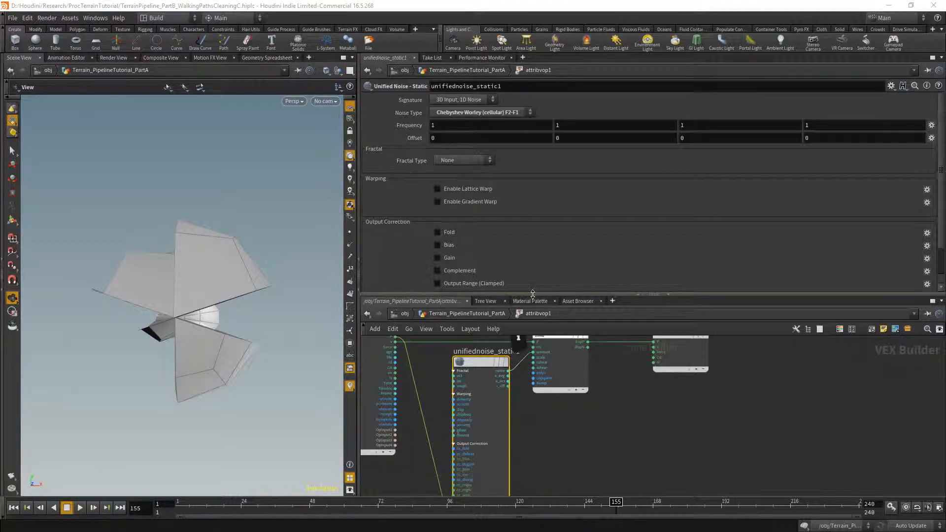
drag(530, 295, 532, 366)
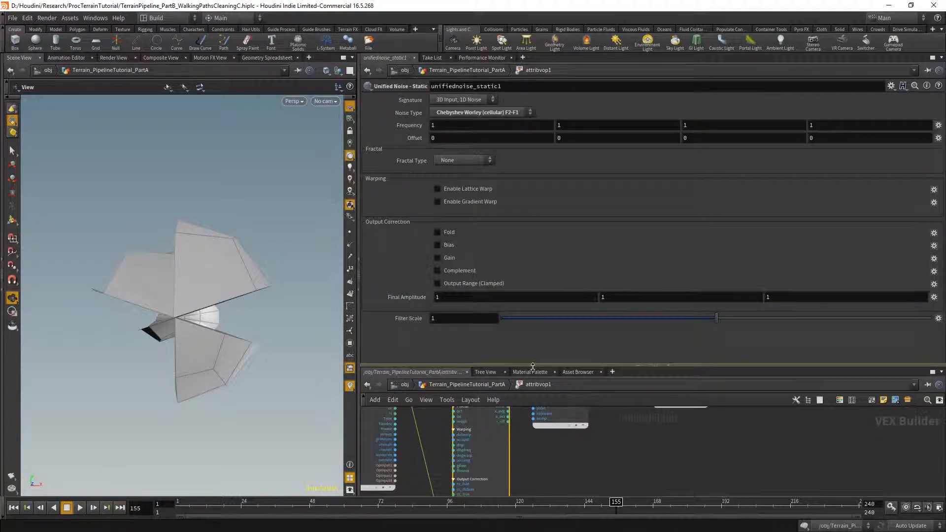
scroll(534, 461, up, 5)
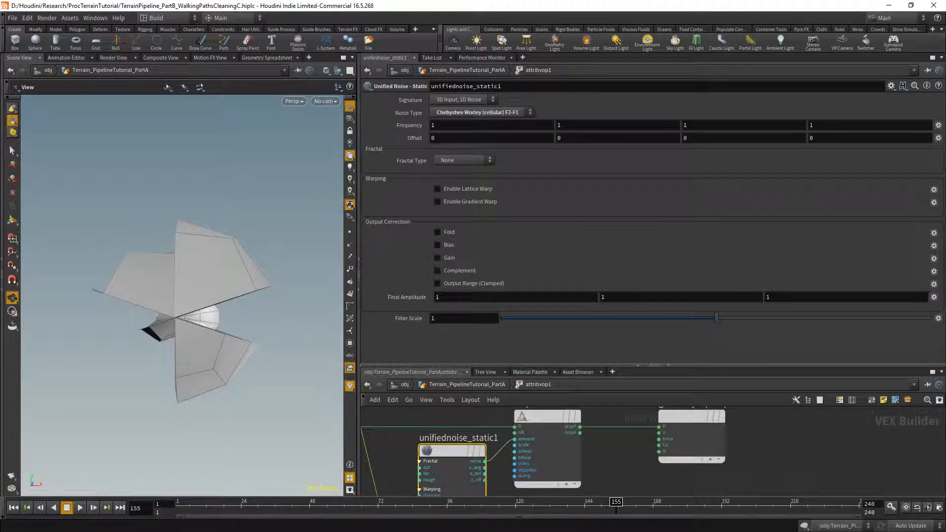
click(540, 416)
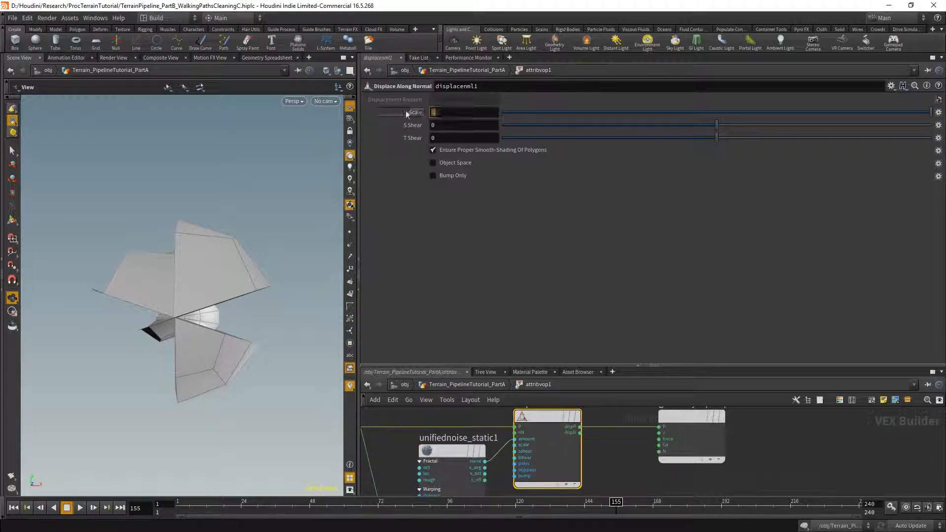
text(0.5)
key(Return)
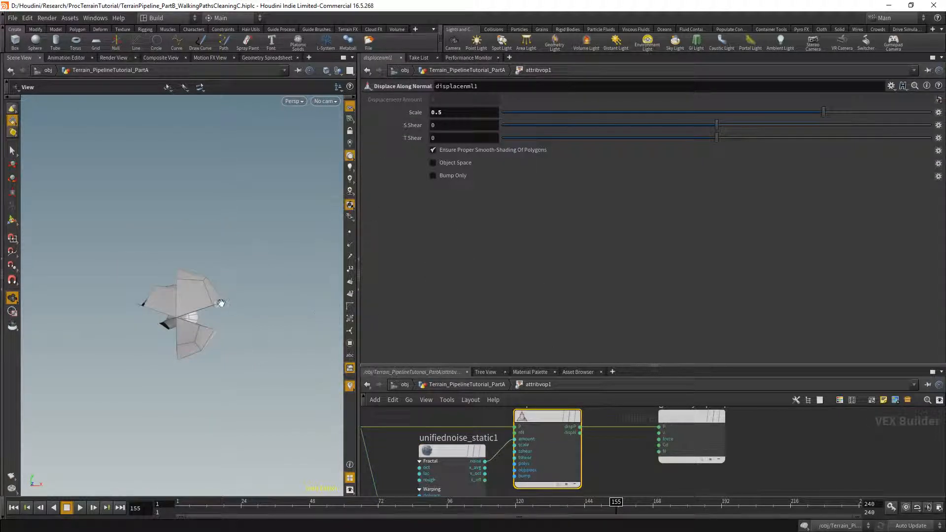
Reduce displacenml1's scale to about 0.086 and enlarge the network editor to show the VOP nodes
drag(220, 303, 171, 293)
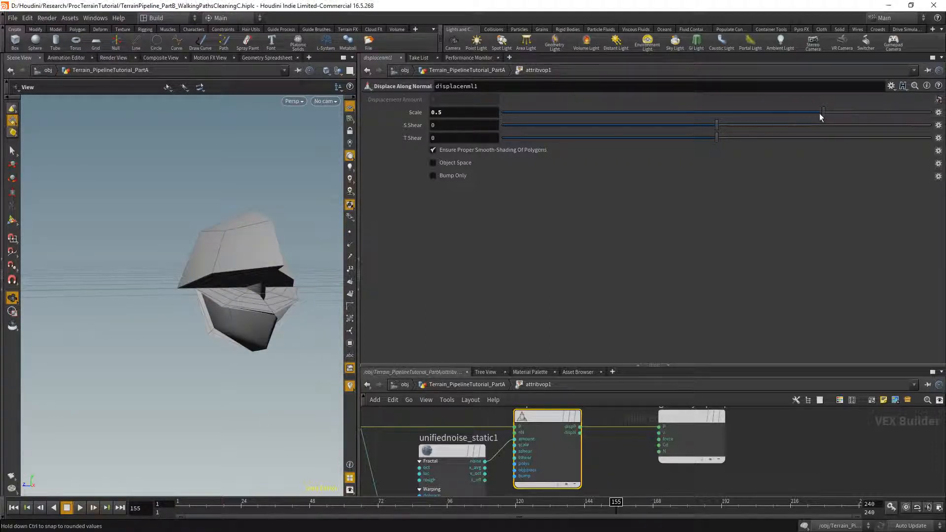
drag(820, 113, 734, 111)
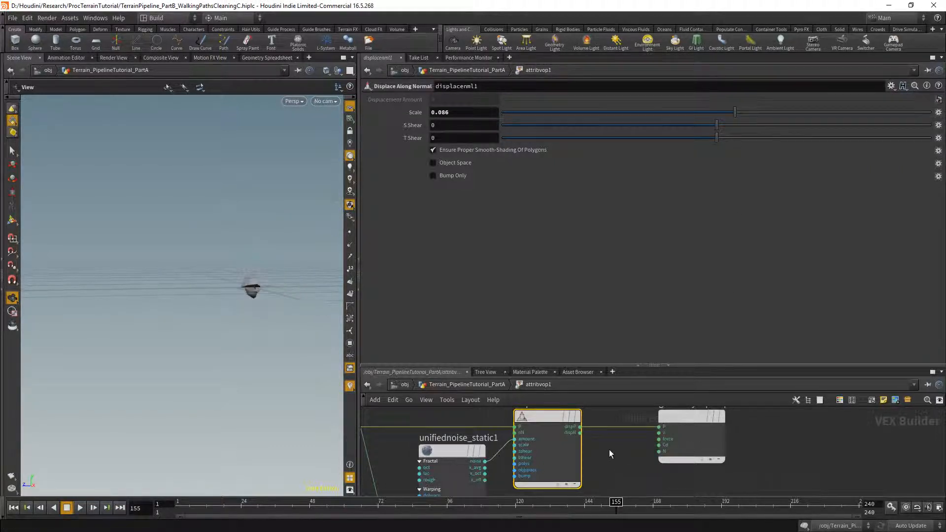
middle_drag(609, 450, 610, 466)
drag(596, 364, 597, 213)
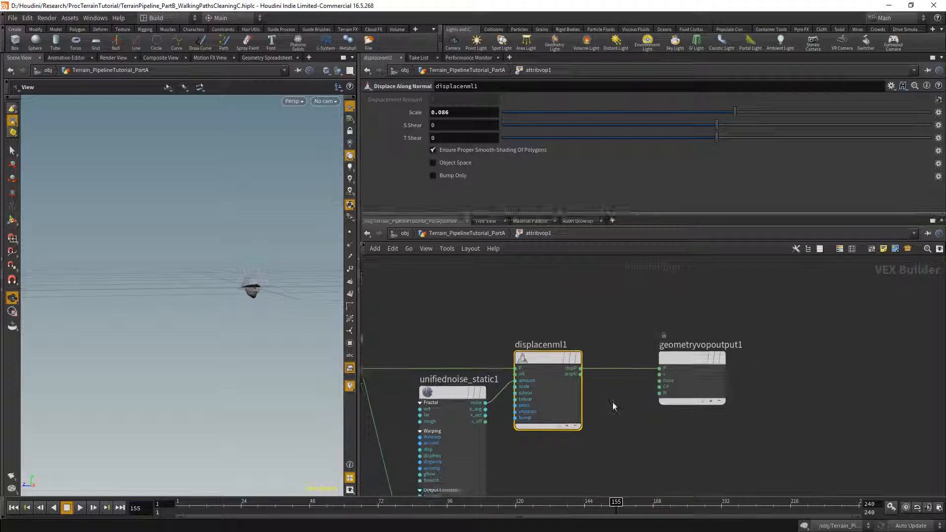
middle_drag(614, 405, 637, 352)
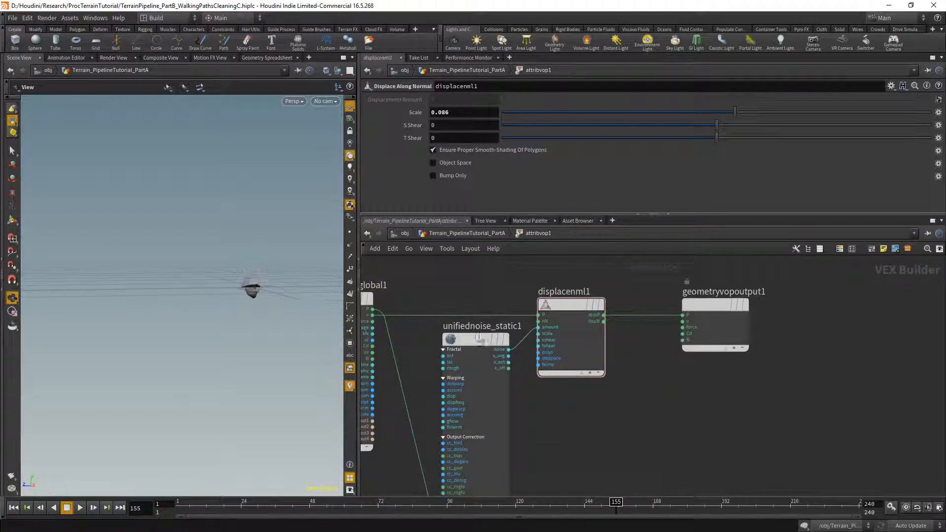